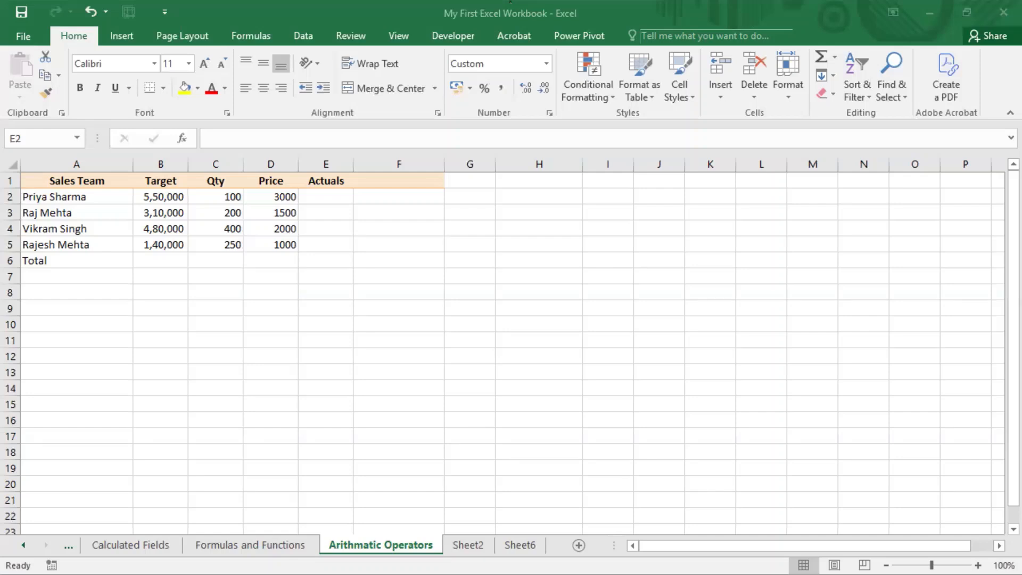
Enter the label Addition in cell A9, below the sales table
click(117, 322)
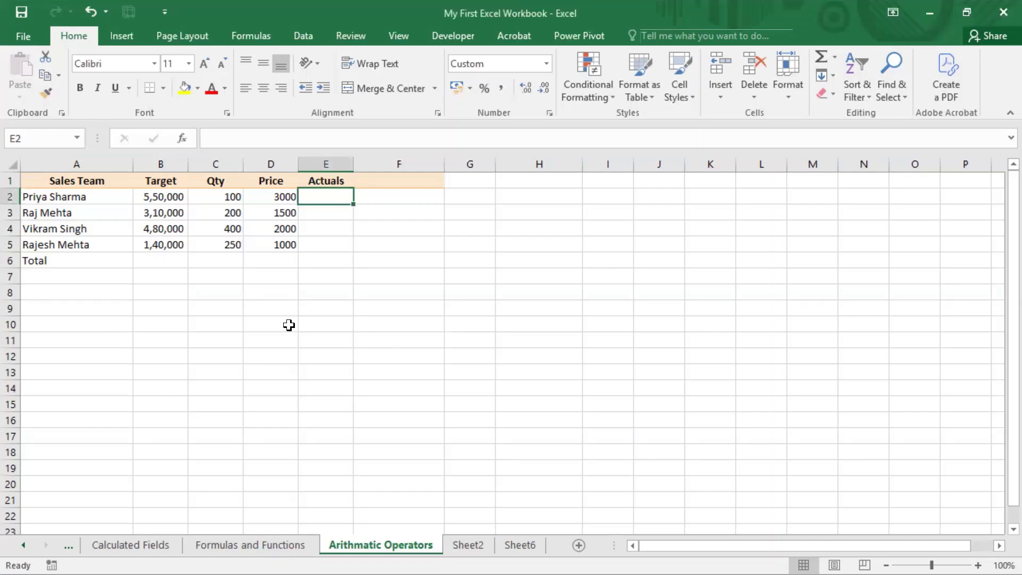
click(64, 304)
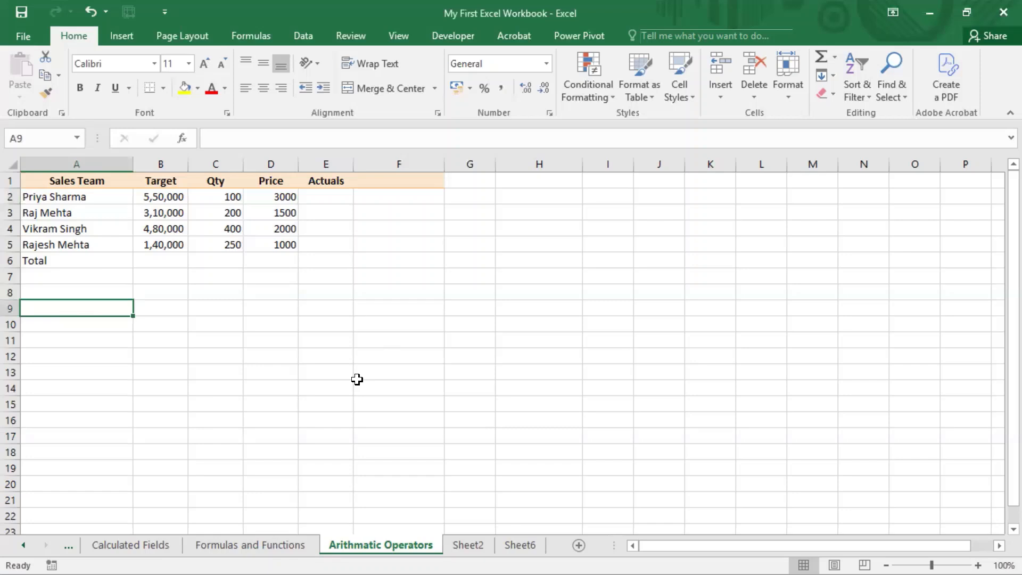
text(Addtion)
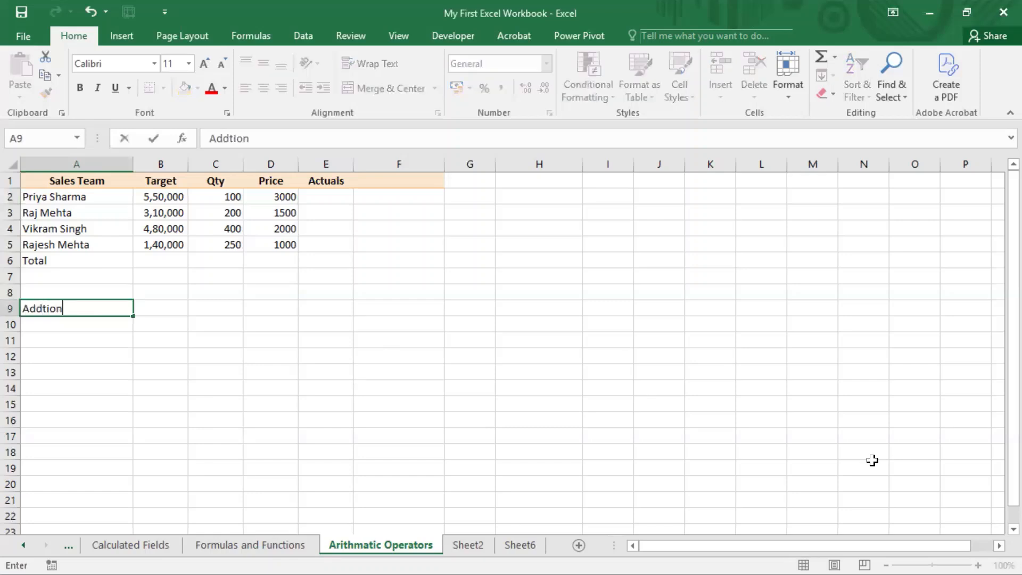
key(BackSpace)
key(BackSpace)
key(BackSpace)
key(BackSpace)
text(ition)
key(Return)
Enter the operator + beside the Addition label, in cell B9
key(Up)
key(Right)
text(+)
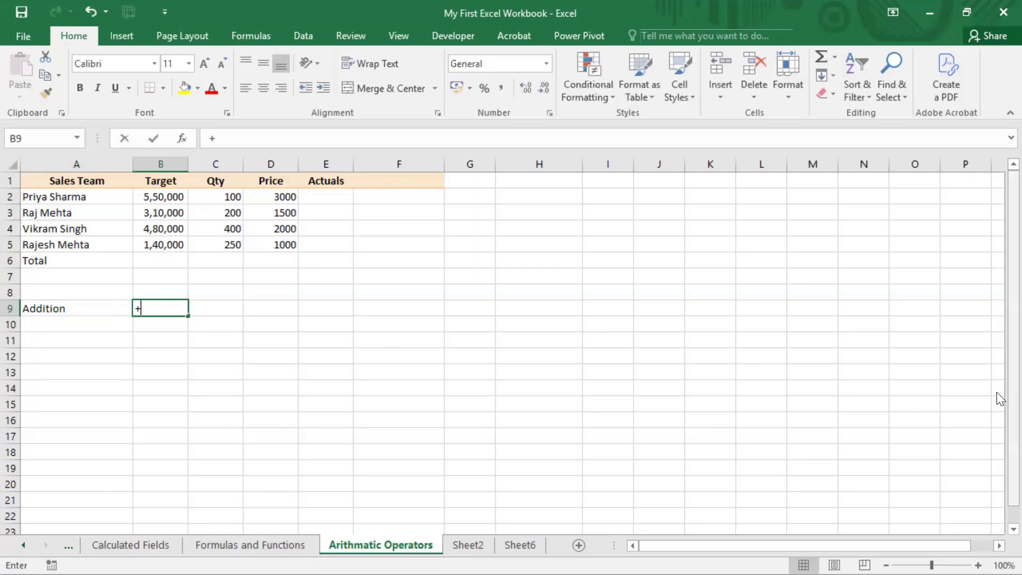
key(Return)
key(Up)
key(Right)
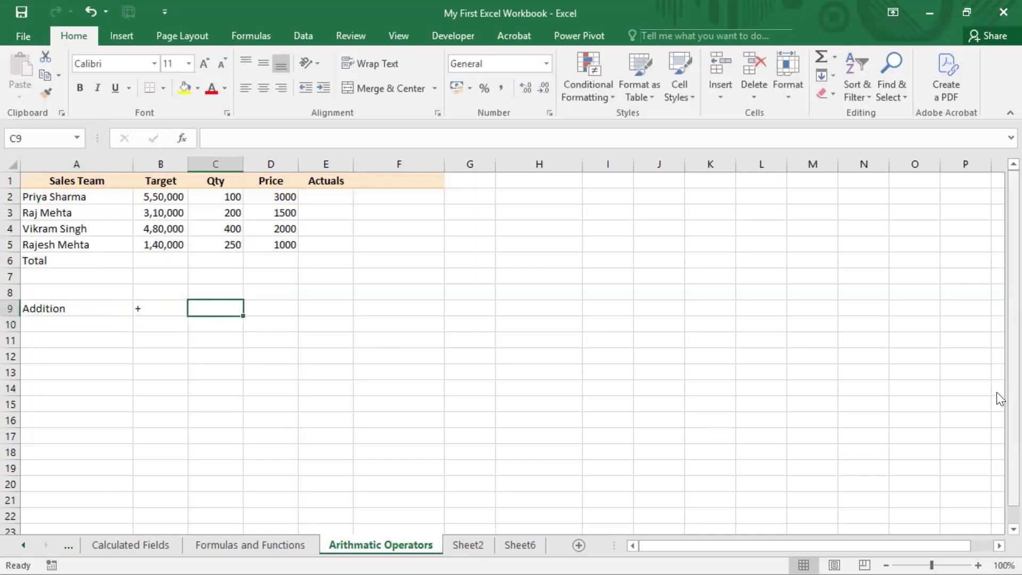
Add a subtraction row with the label Subtration in A10 and the operator - in B10
key(Left)
key(Left)
key(Down)
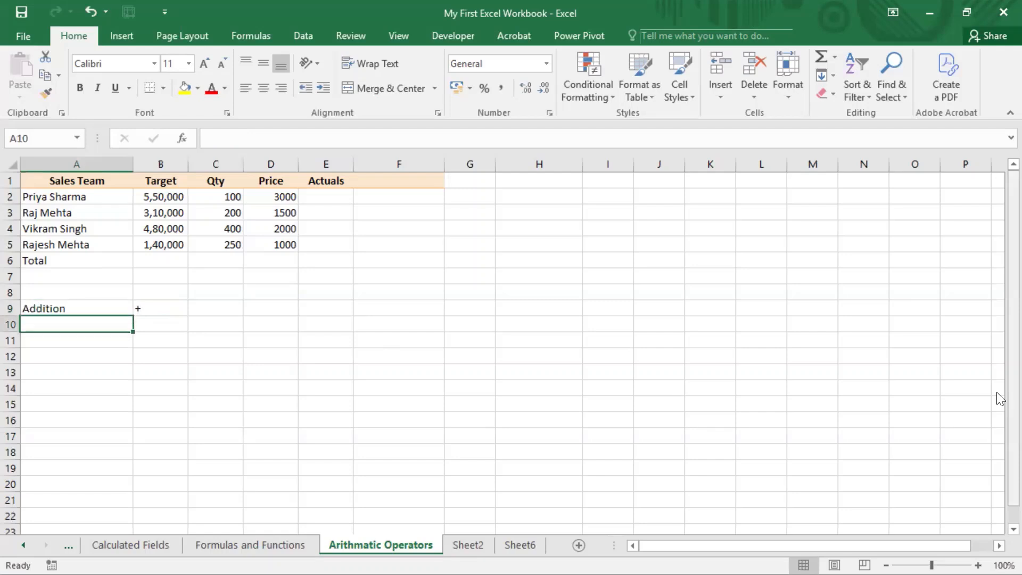
text(Subtra)
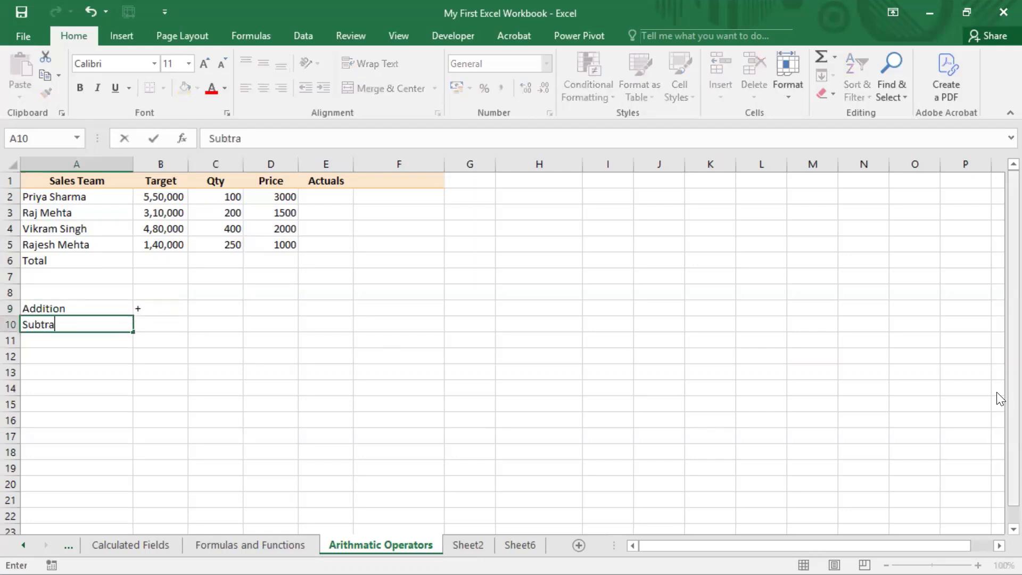
text(tion)
key(Return)
key(Up)
key(Right)
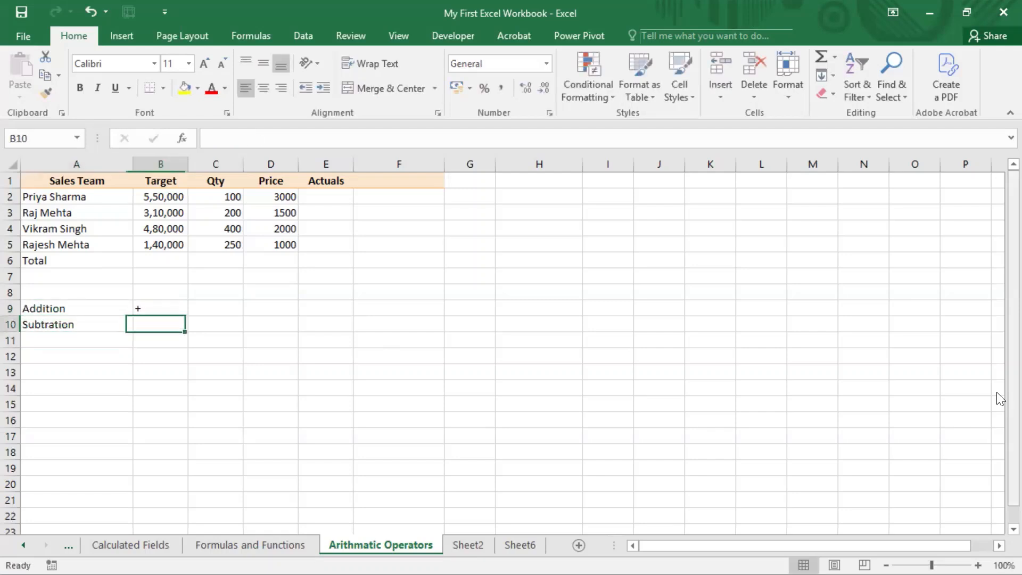
text(-)
key(Return)
key(Up)
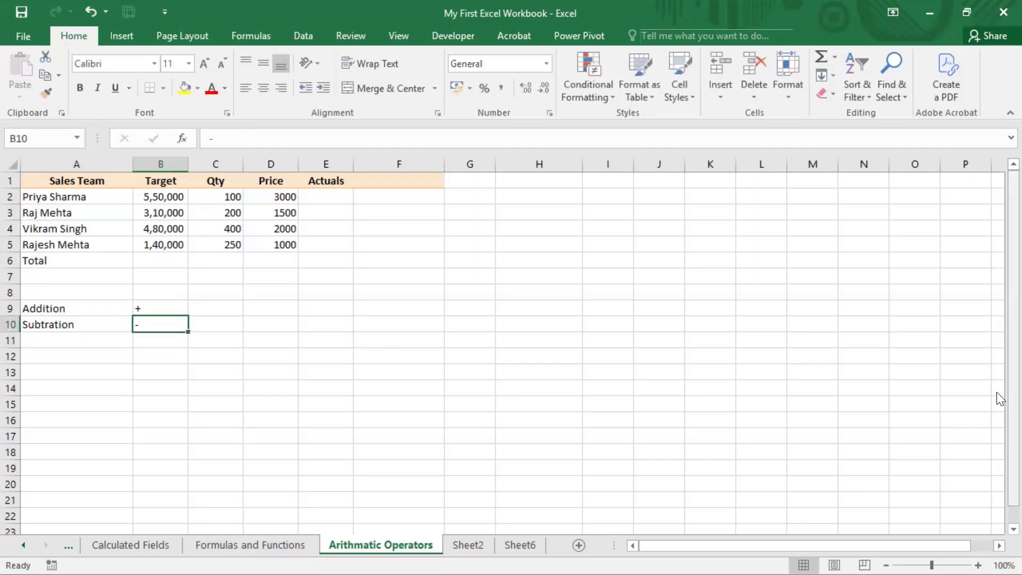
Add a row with the label Multiplication in A11 and the operator * in B11
key(Return)
key(Left)
text(Multiplication)
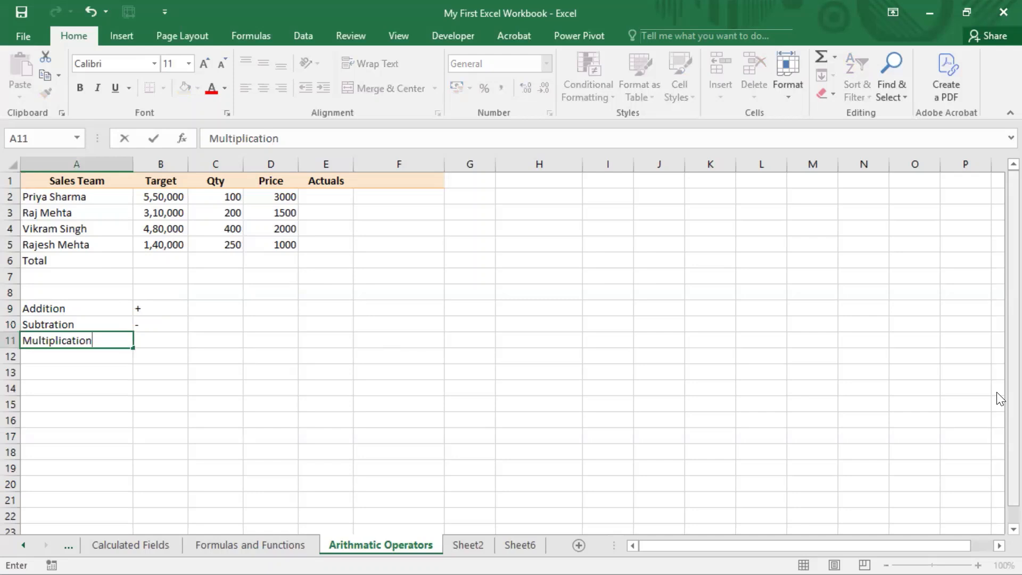
key(Tab)
text(*)
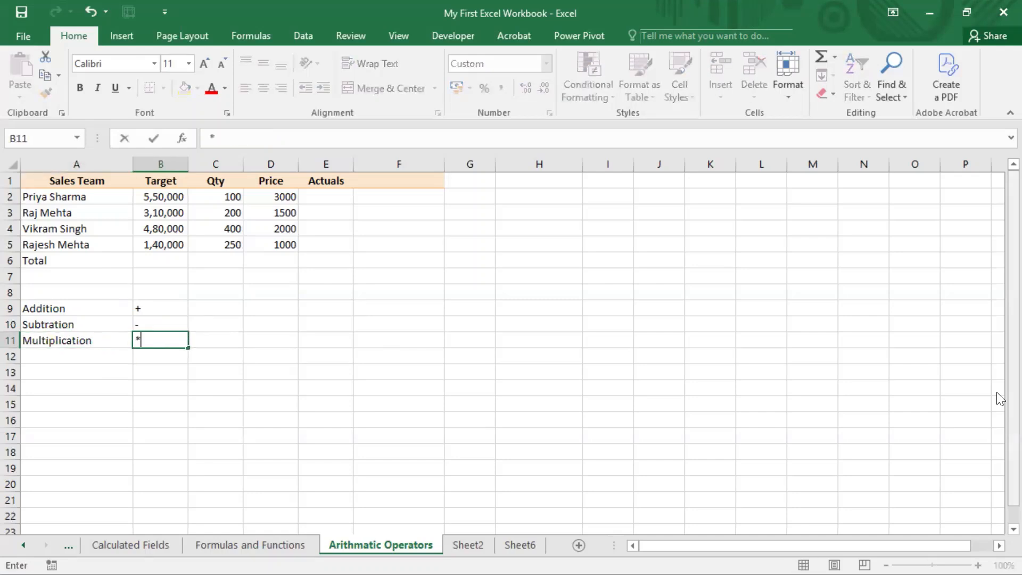
key(Return)
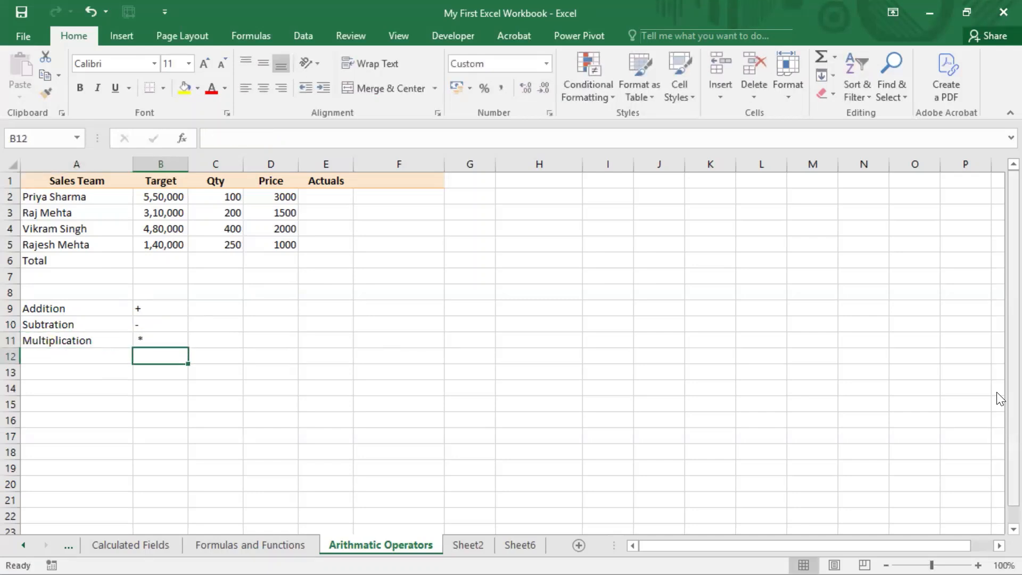
Enter the label Division in cell A12
key(Left)
text(Divid)
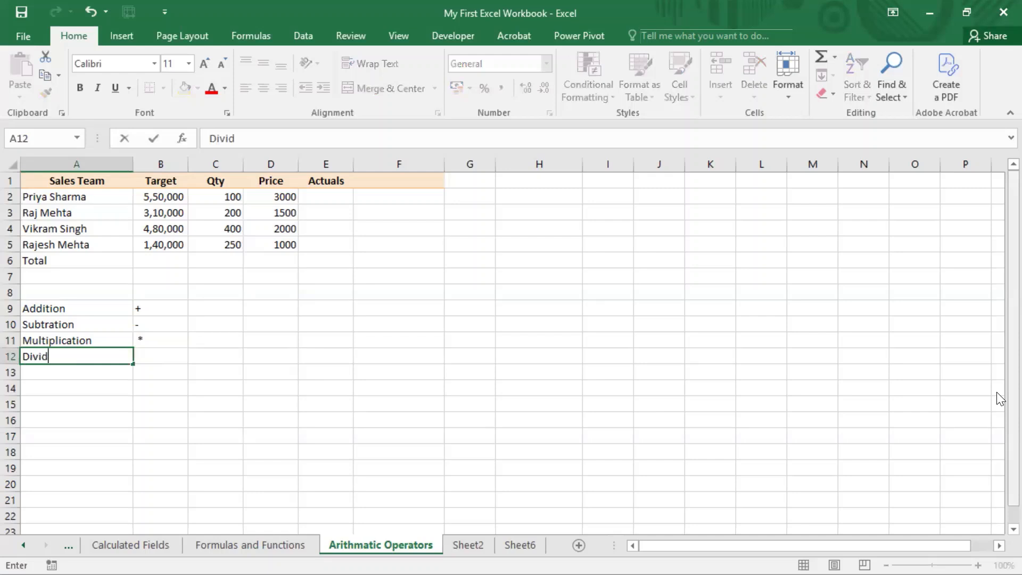
key(BackSpace)
text(sion)
key(Return)
key(Up)
key(Right)
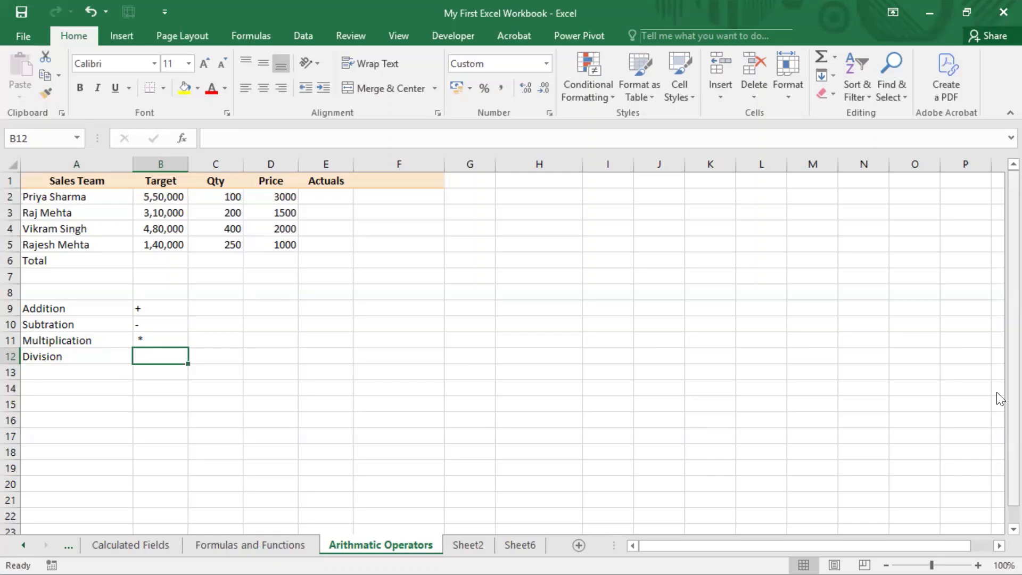
key(alt)
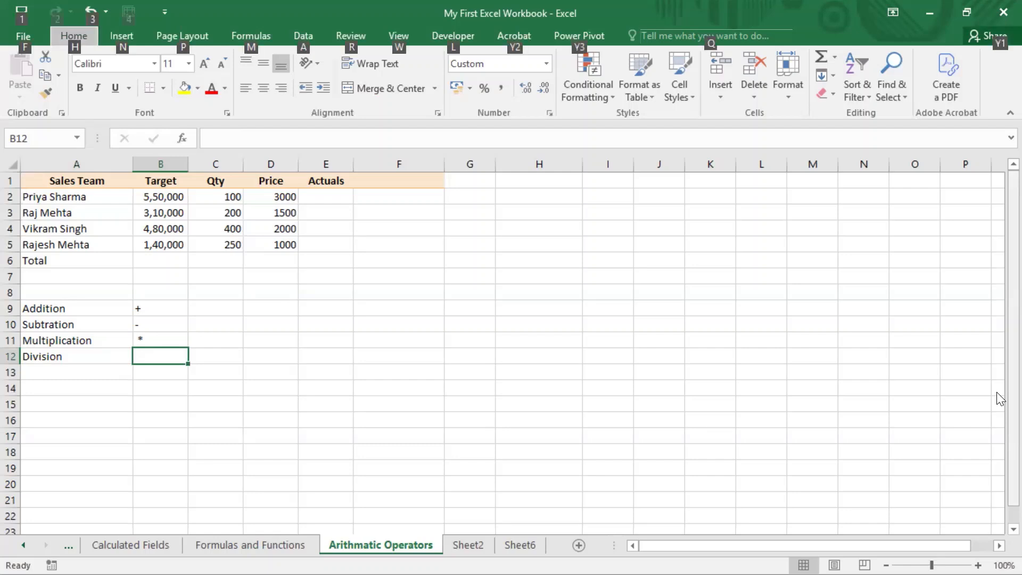
key(alt)
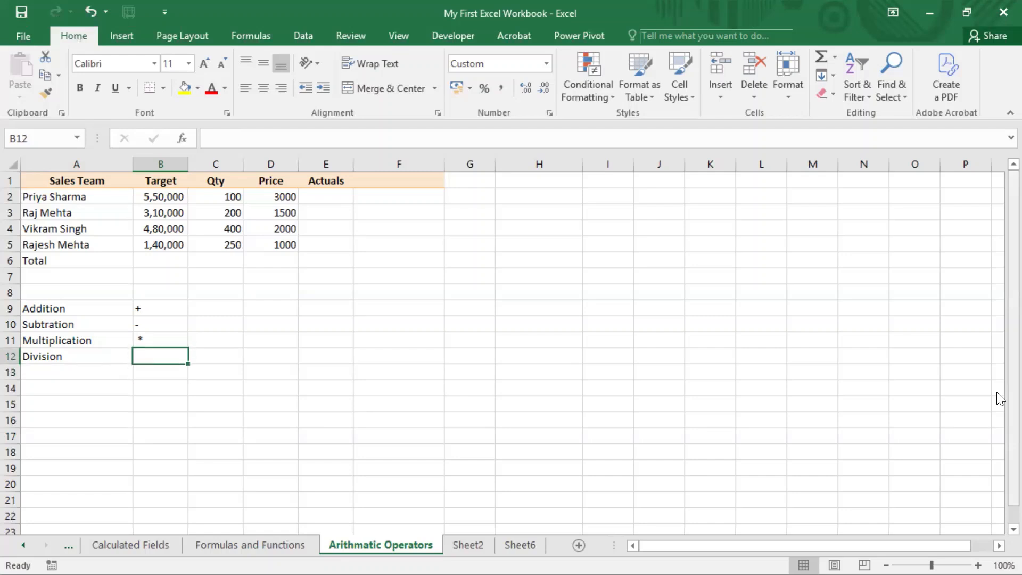
key(Up)
key(Down)
key(alt)
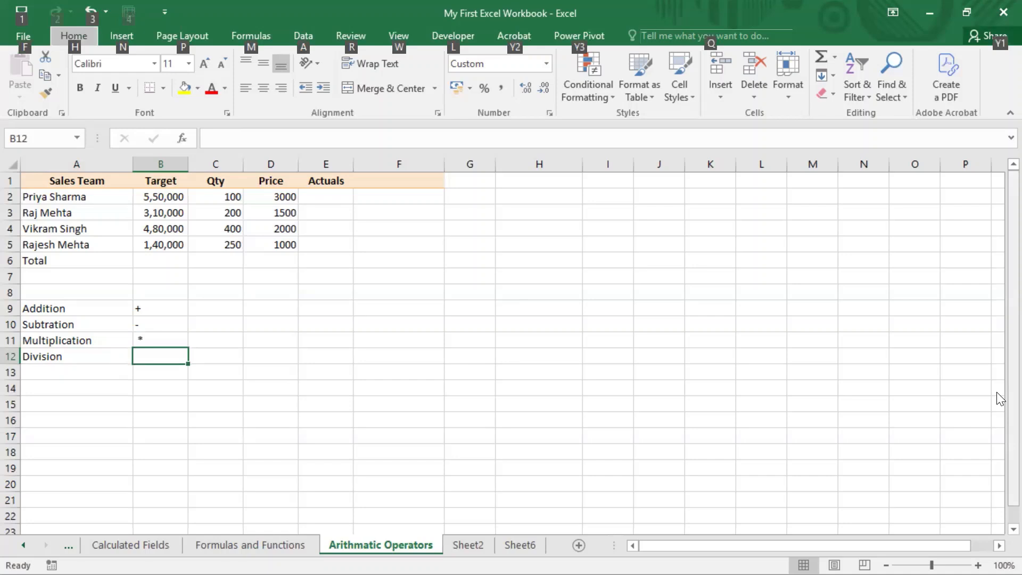
key(alt)
Enter the operator / beside the Division label, in cell B12
key(BackSpace)
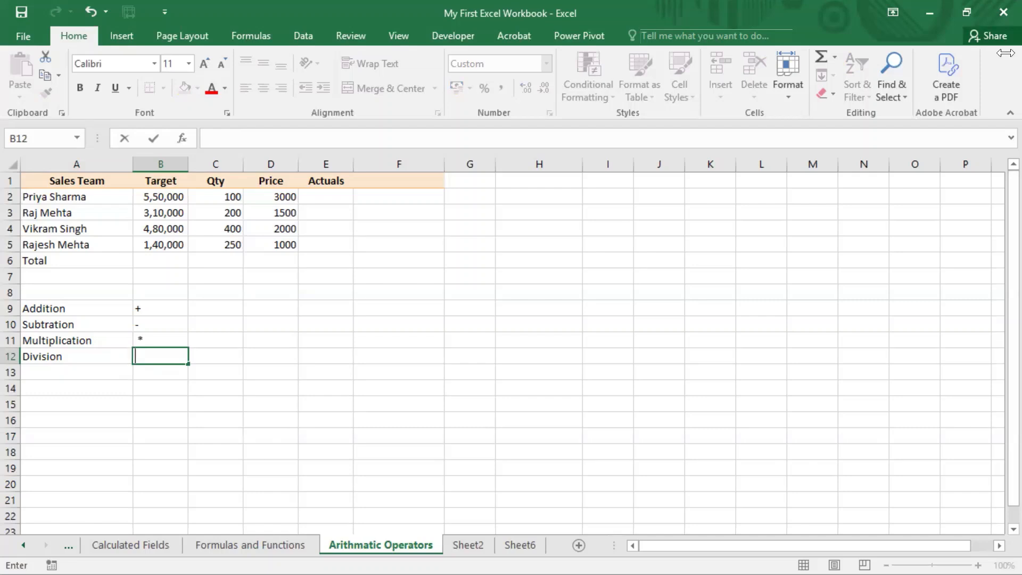
text(/4)
key(BackSpace)
key(Return)
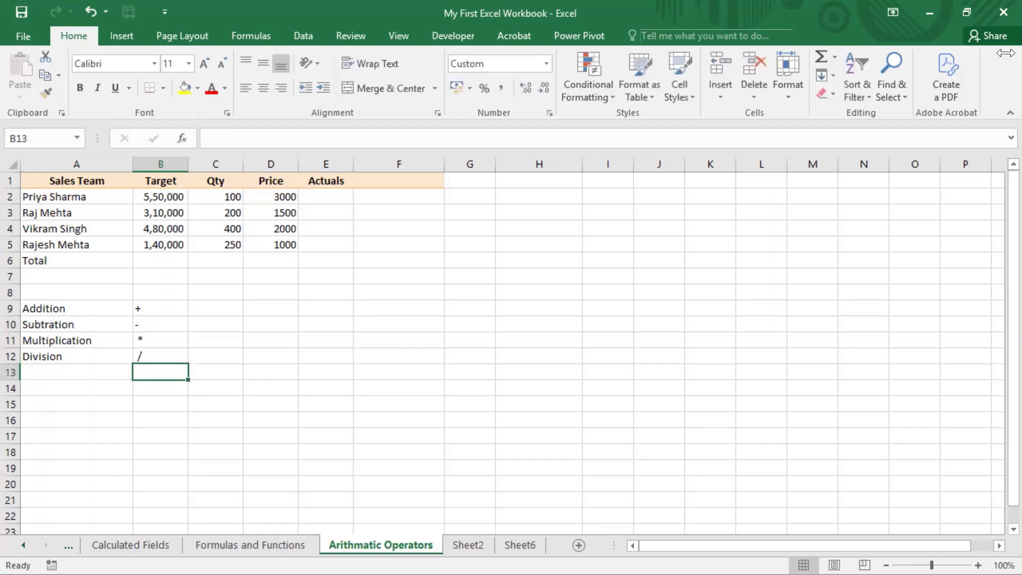
Add a row with the label Exponentiation in A13 and the operator ^ in B13
key(Left)
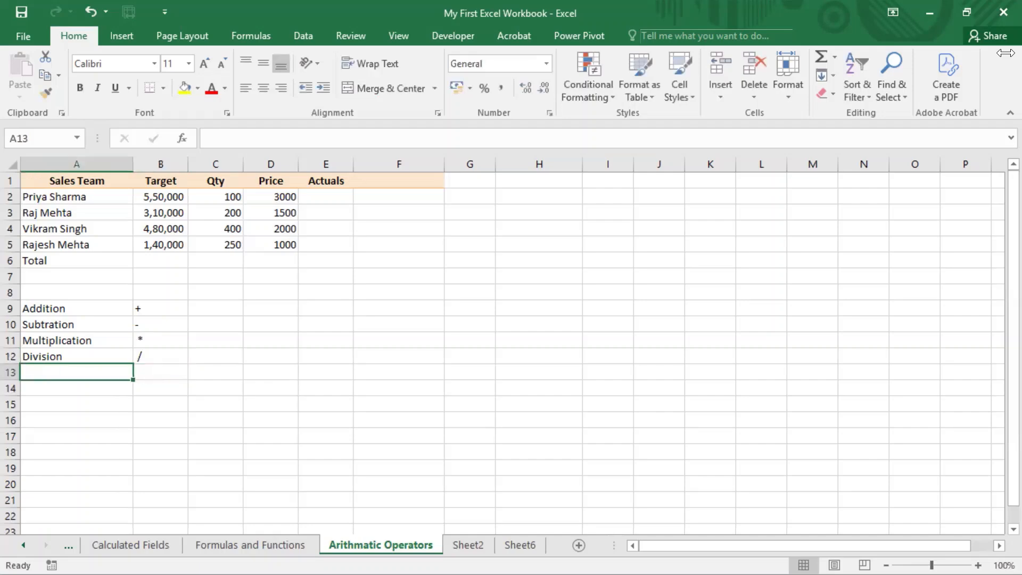
text(Exp)
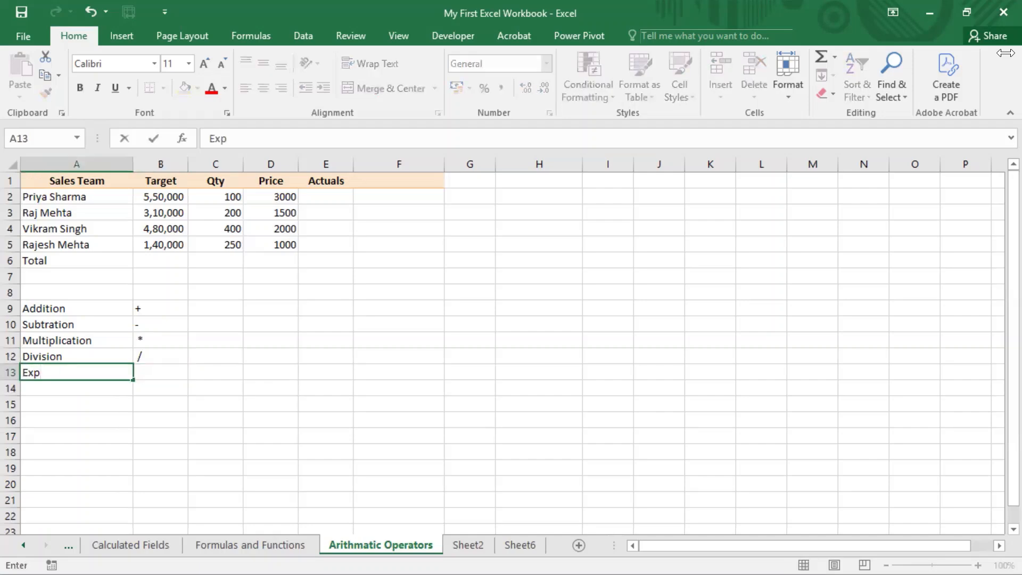
text(onentiation)
key(Return)
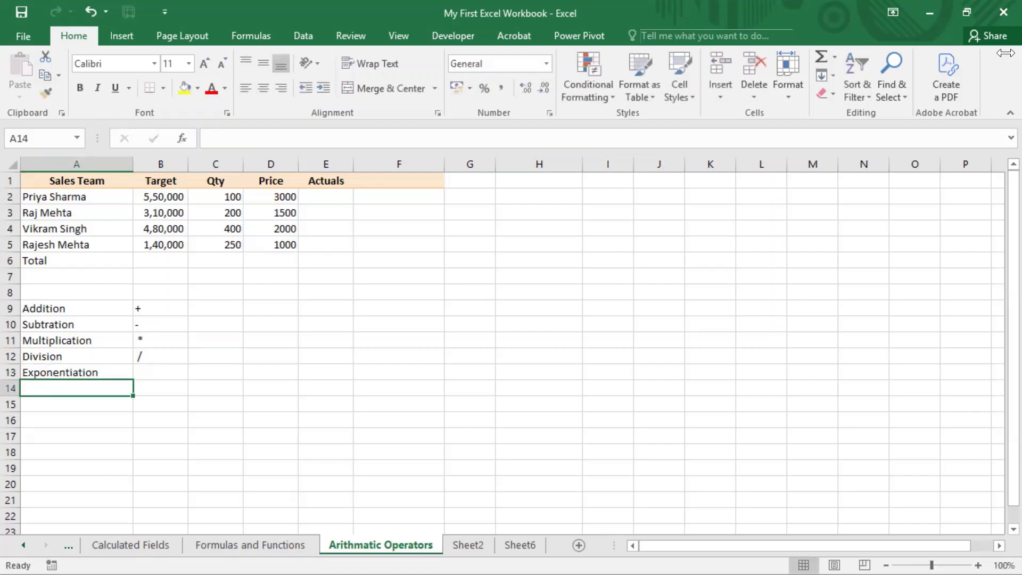
key(Up)
key(Right)
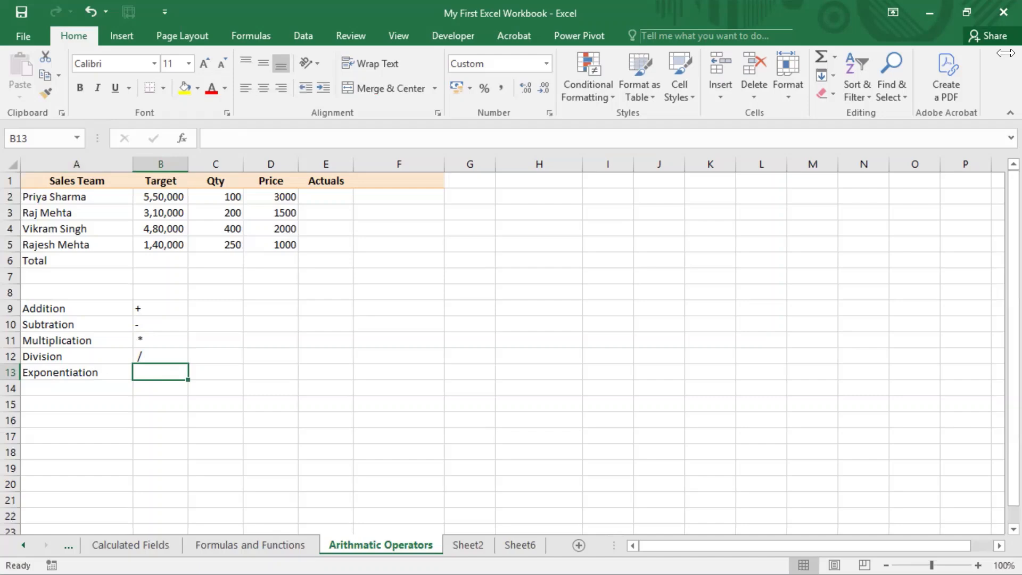
text(^)
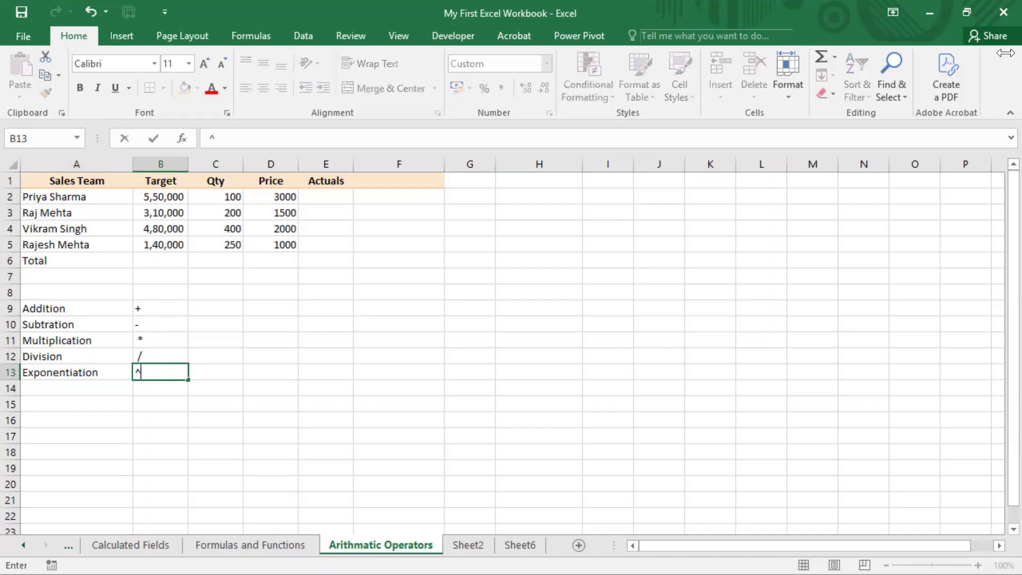
key(Return)
Add a row with the label Percent in A14 and the operator % in B14
key(Left)
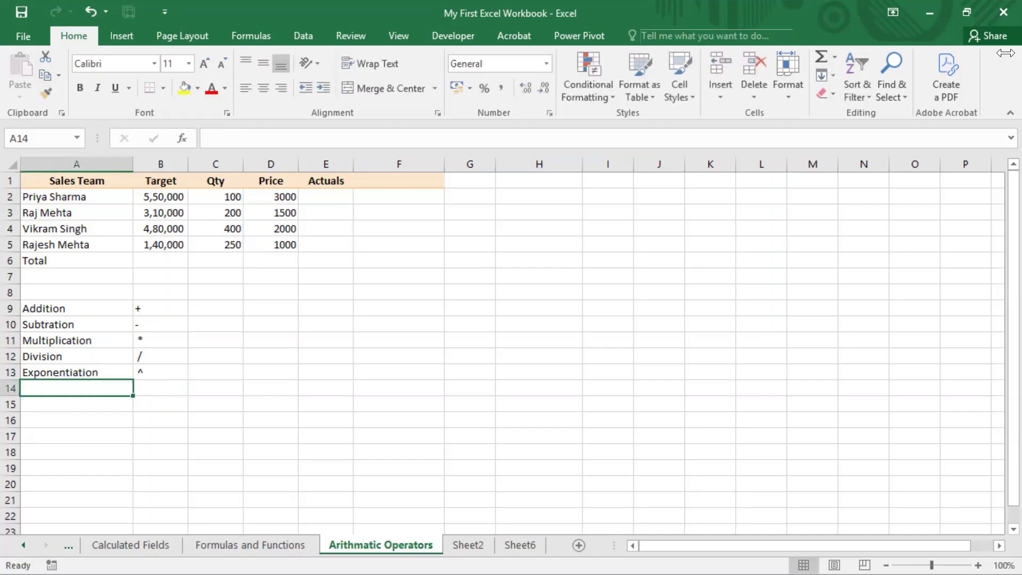
text(Percent)
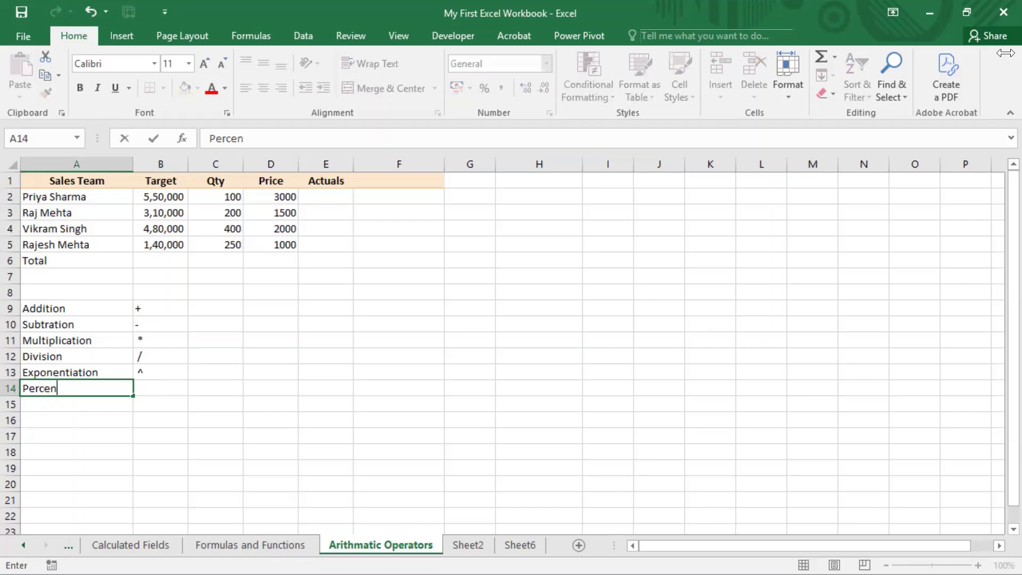
key(Return)
key(Up)
key(Right)
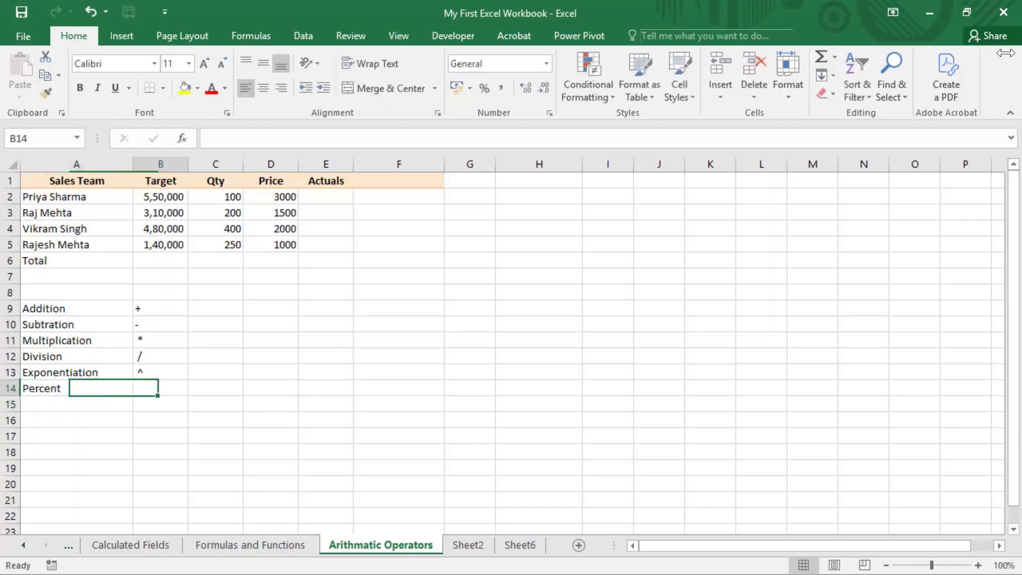
text(%)
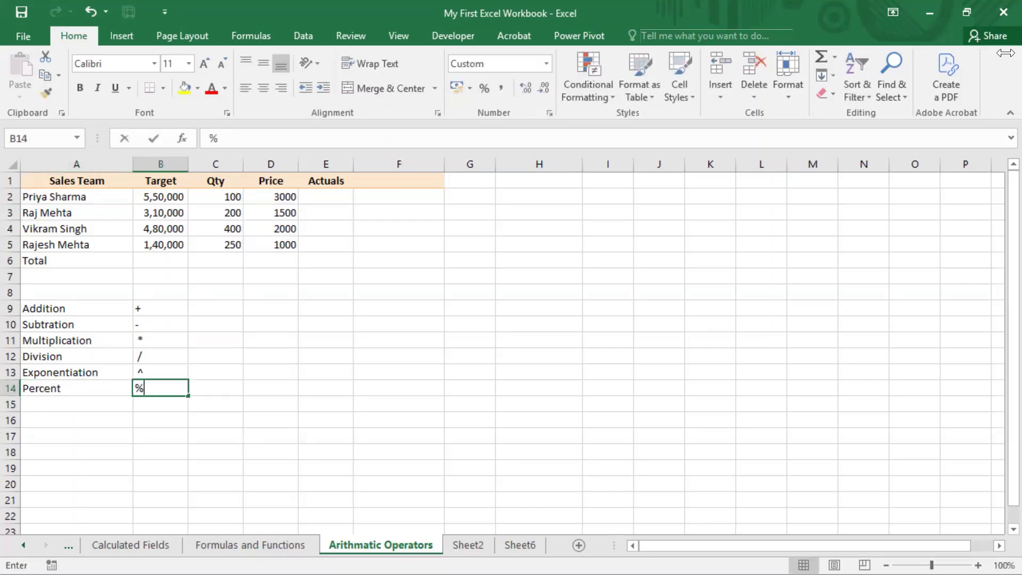
key(Return)
Select the whole list of arithmetic operators, A9:B14, to review it
key(Up)
key(Up)
key(Up)
key(Up)
key(Up)
key(Up)
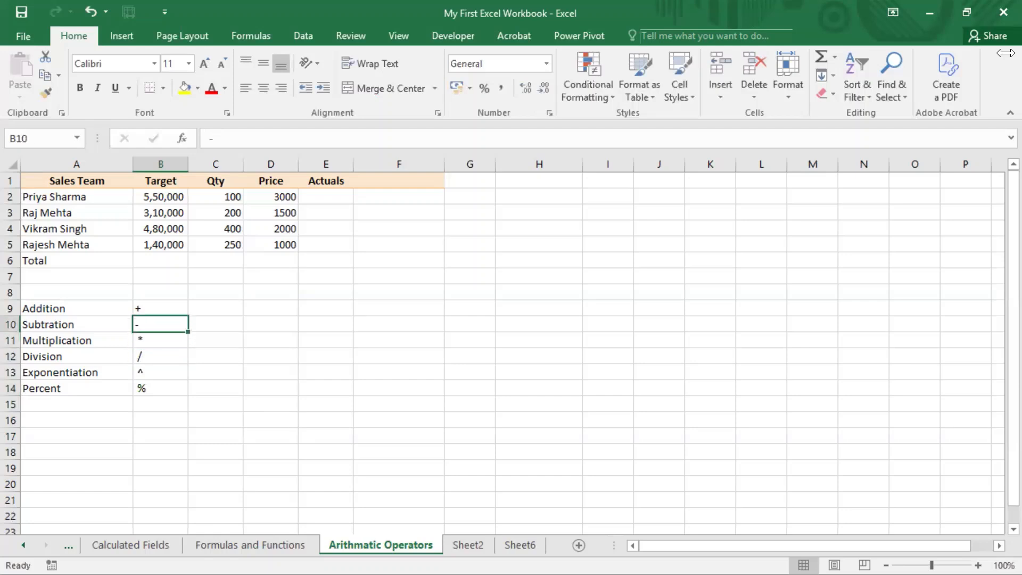
key(Left)
key(shift+Right)
key(shift+Down)
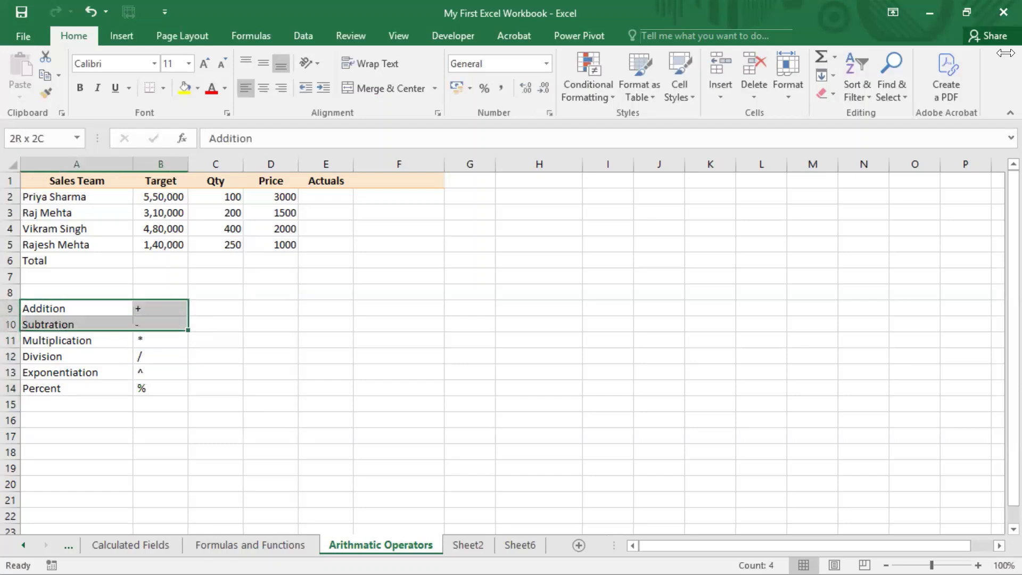
key(shift+Down)
key(shift+Down)
key(shift+Down)
key(shift+Down)
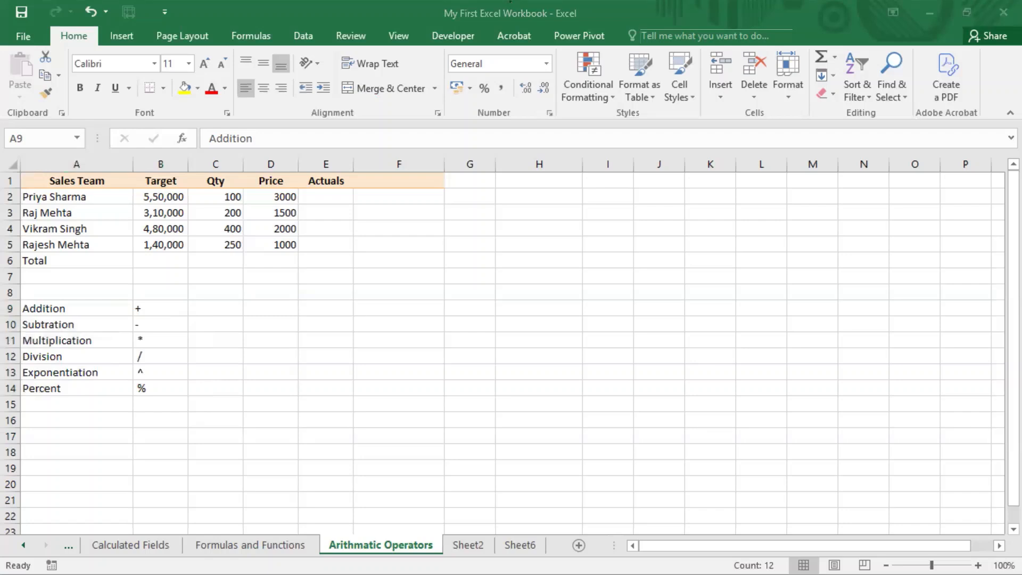
Start the Target total in cell B6 with a formula adding the first two targets, =B2+B3
click(266, 275)
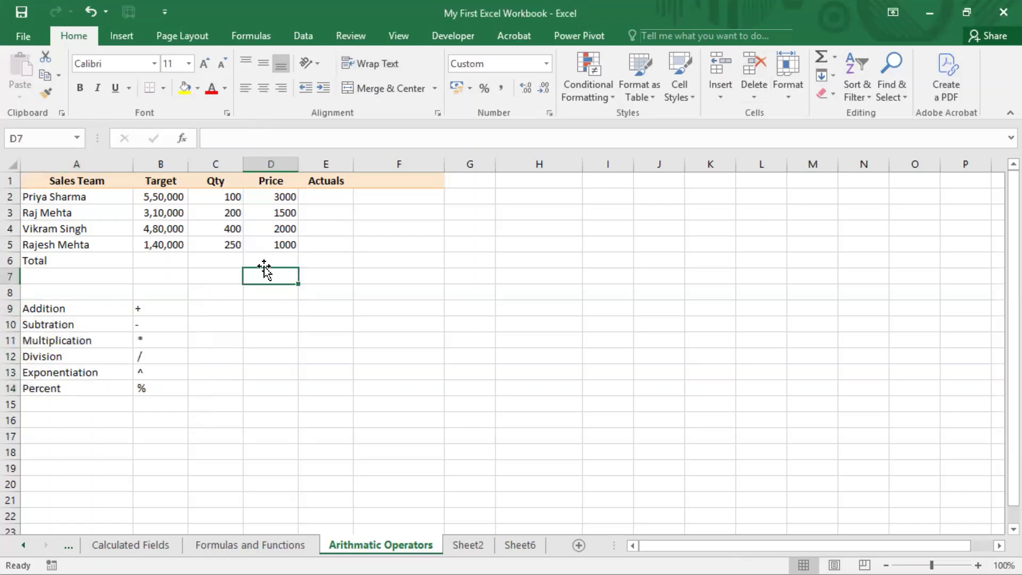
click(167, 258)
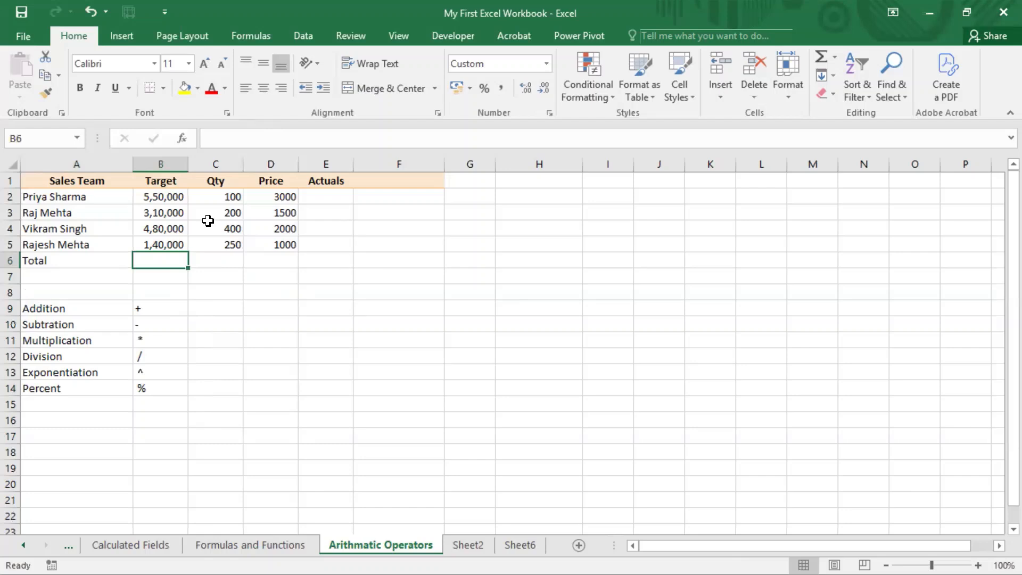
drag(170, 197, 169, 242)
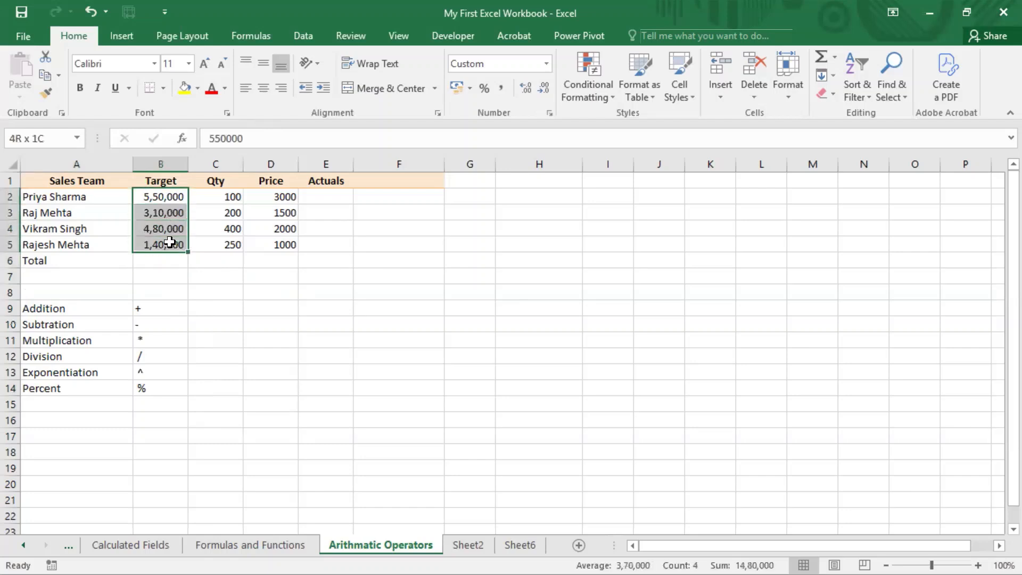
click(169, 261)
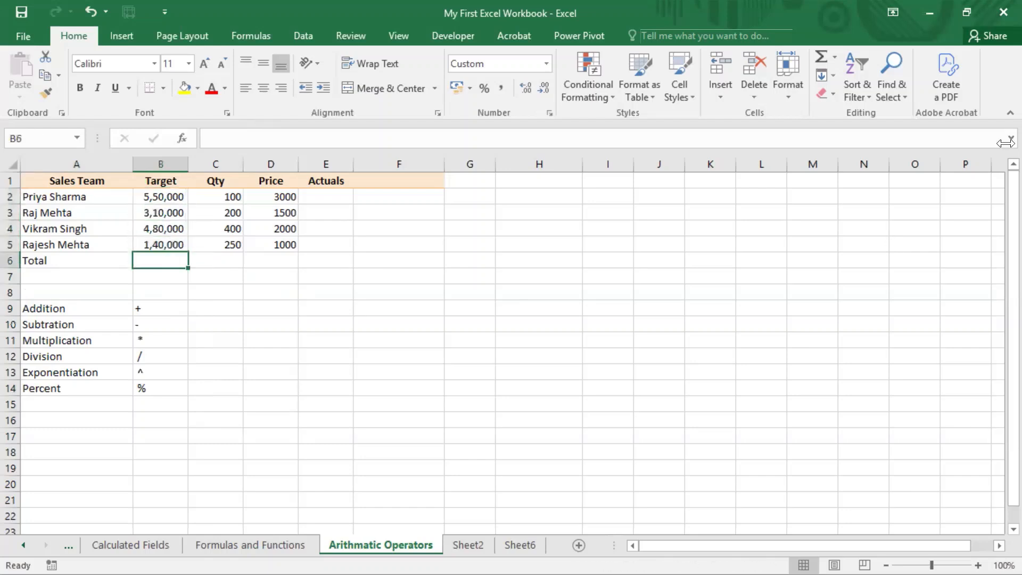
text(=)
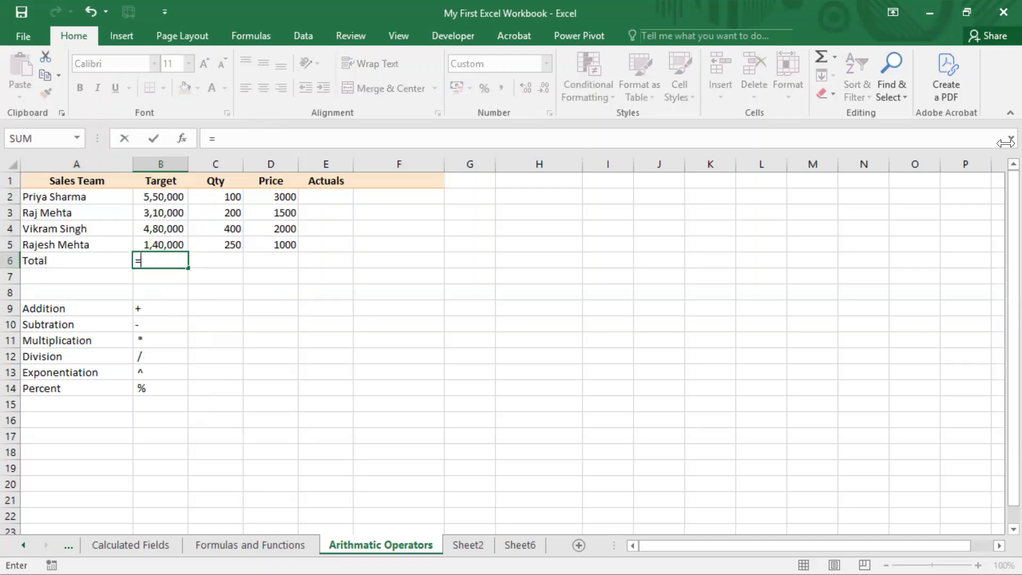
key(Up)
key(Up)
key(Up)
key(Up)
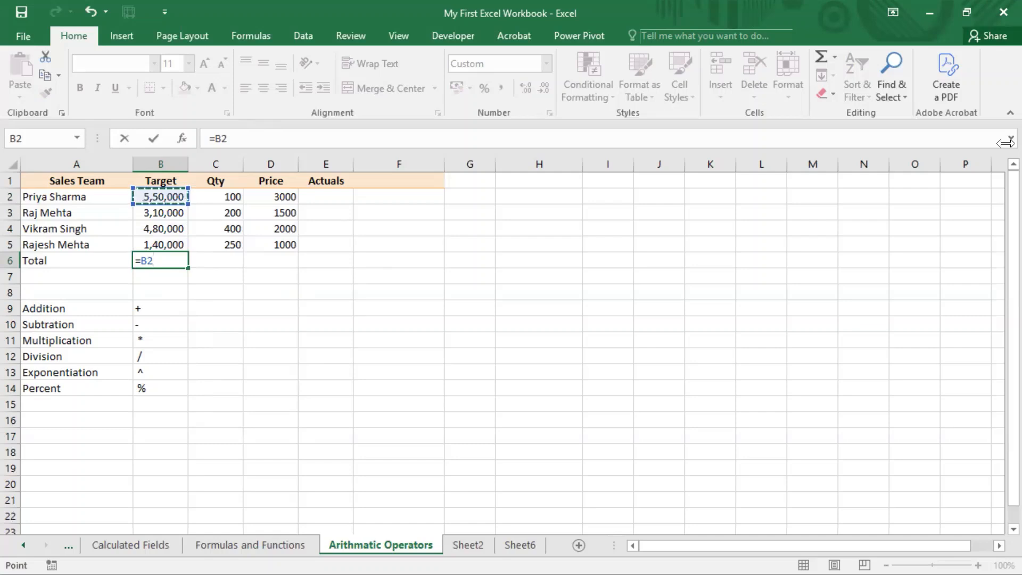
text(+)
key(Up)
key(Up)
key(Up)
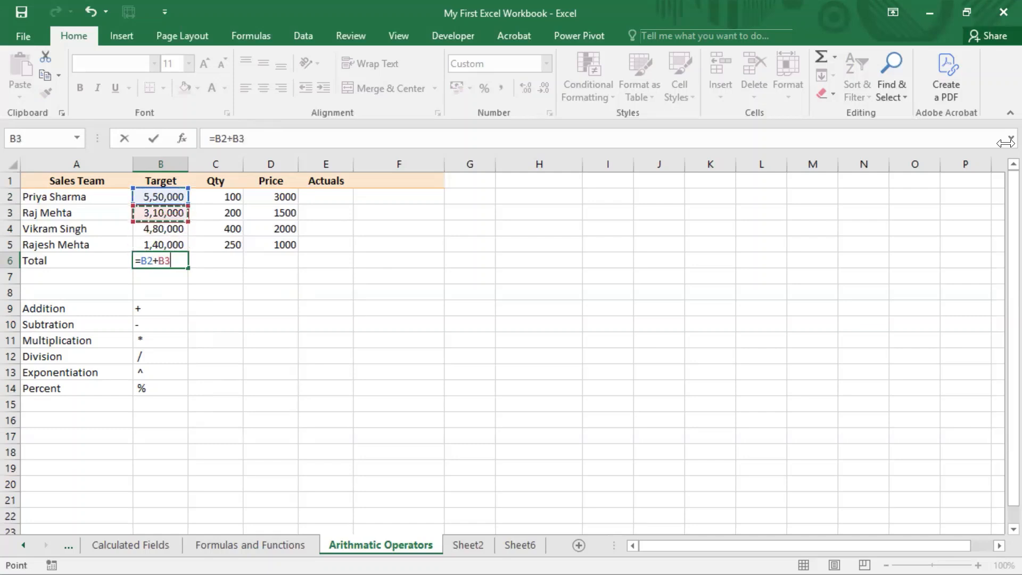
Extend the B6 formula with the third target, B4, removing the mistaken second reference to B3
text(+)
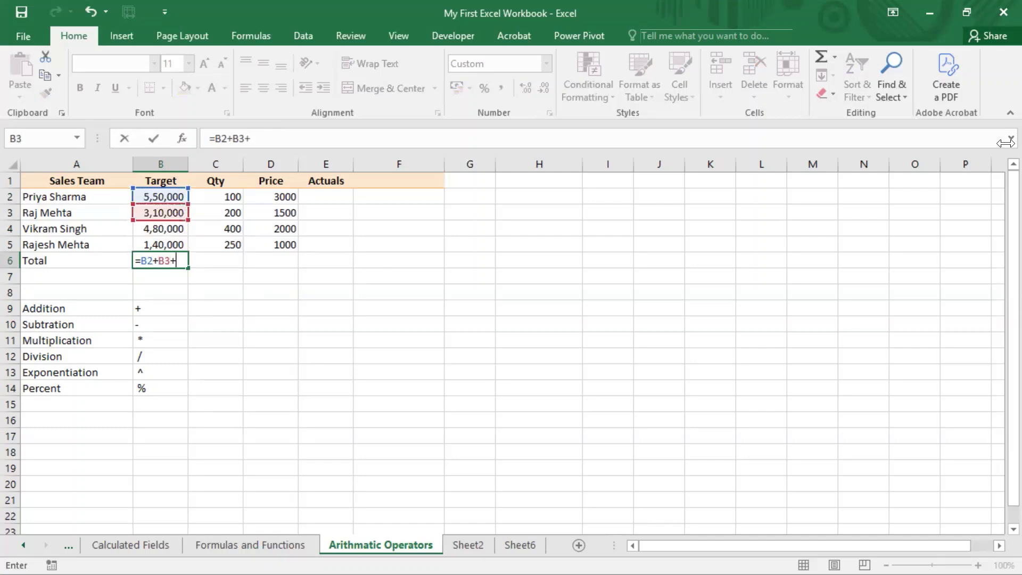
key(Up)
key(Up)
key(Up)
text(+)
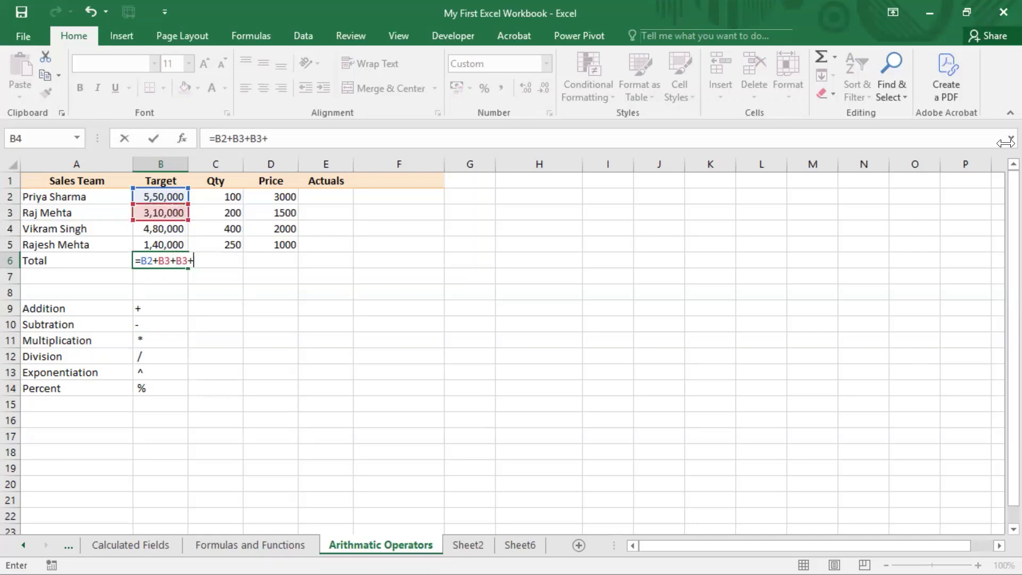
key(Up)
key(Up)
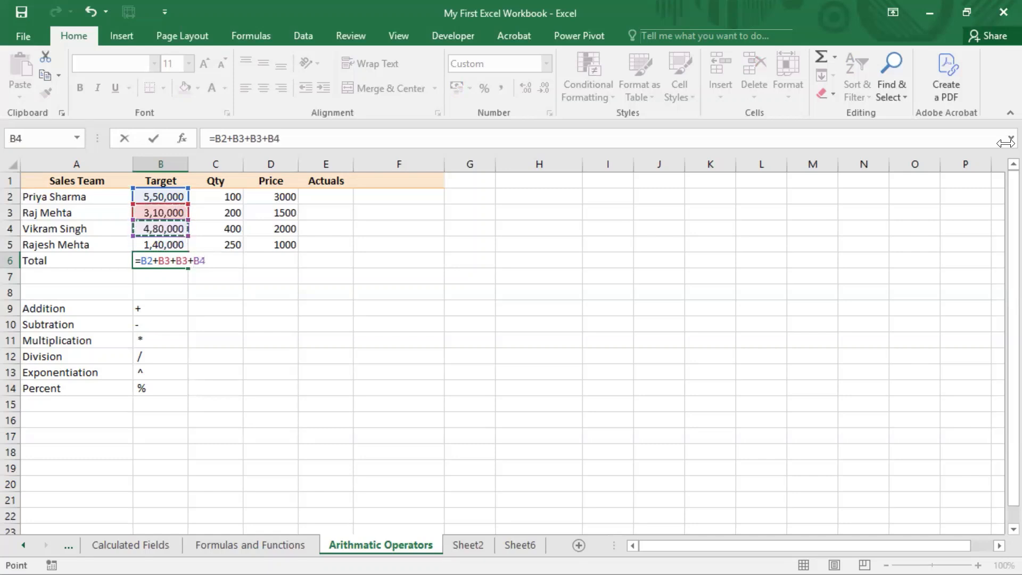
key(Down)
key(Down)
key(Down)
key(BackSpace)
key(BackSpace)
key(BackSpace)
key(BackSpace)
key(BackSpace)
text(B)
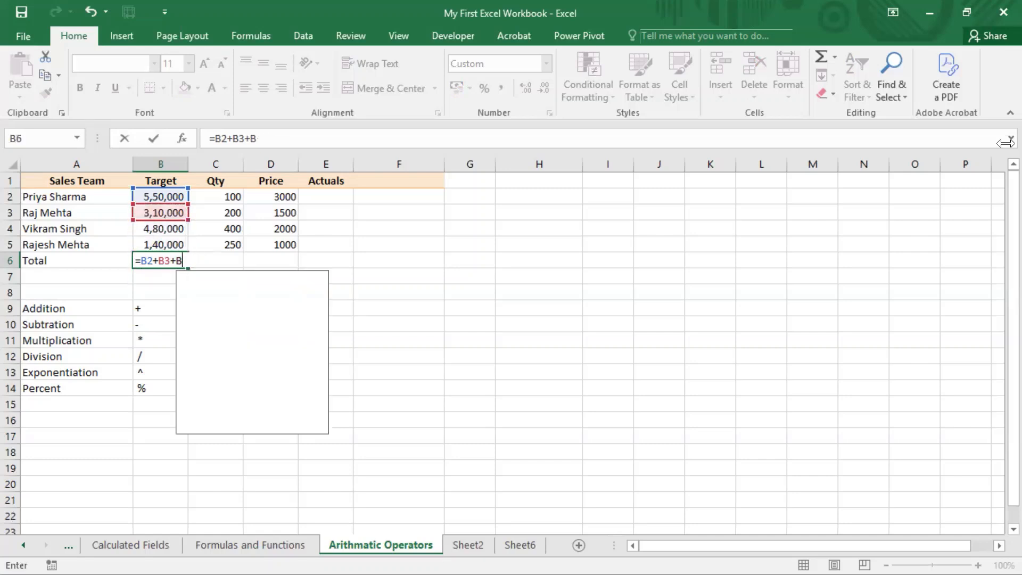
text(4+)
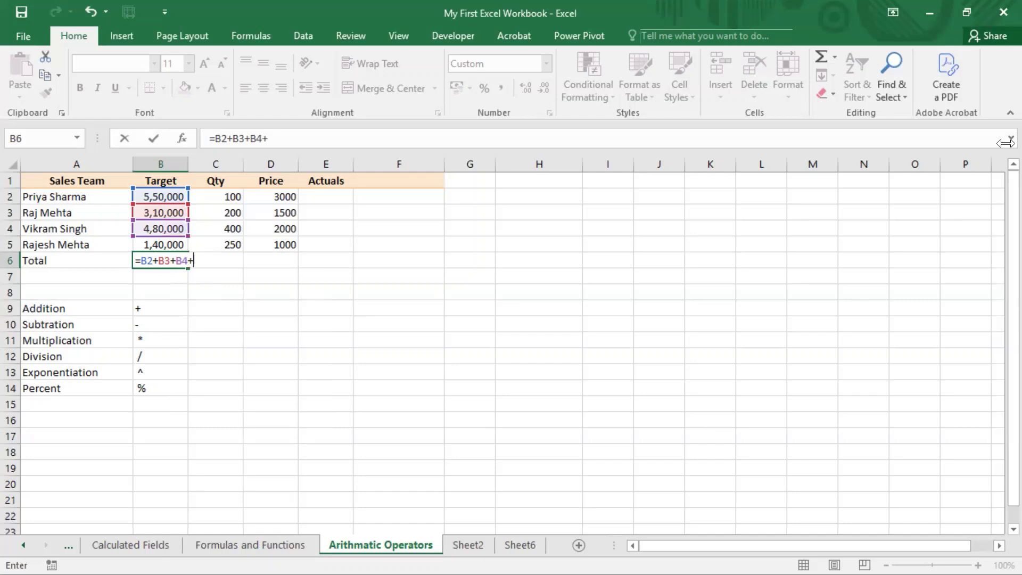
Complete the Target total in B6 by adding B5, so that the formula is =B2+B3+B4+B5
key(Up)
key(Up)
key(Down)
key(Return)
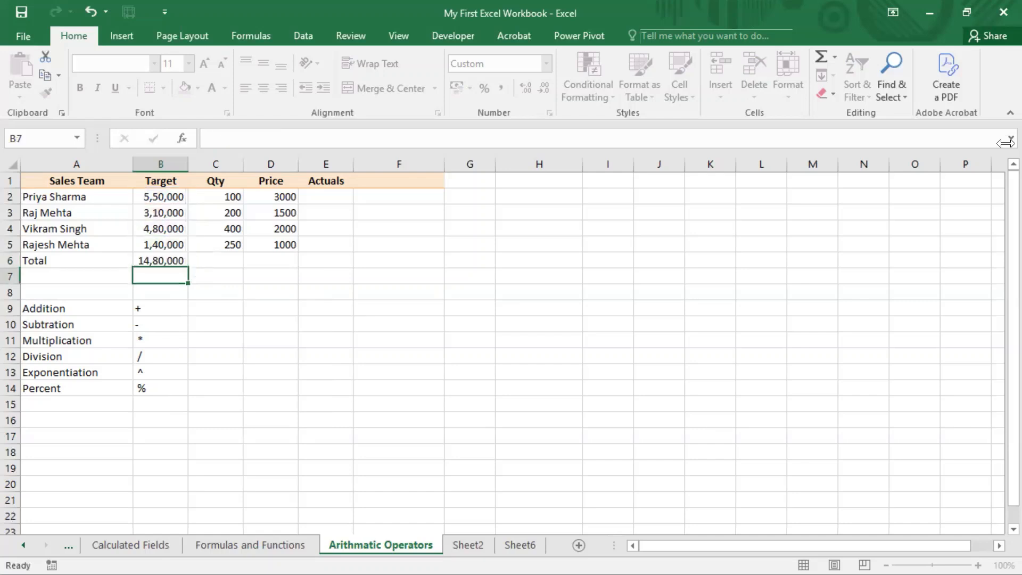
key(Up)
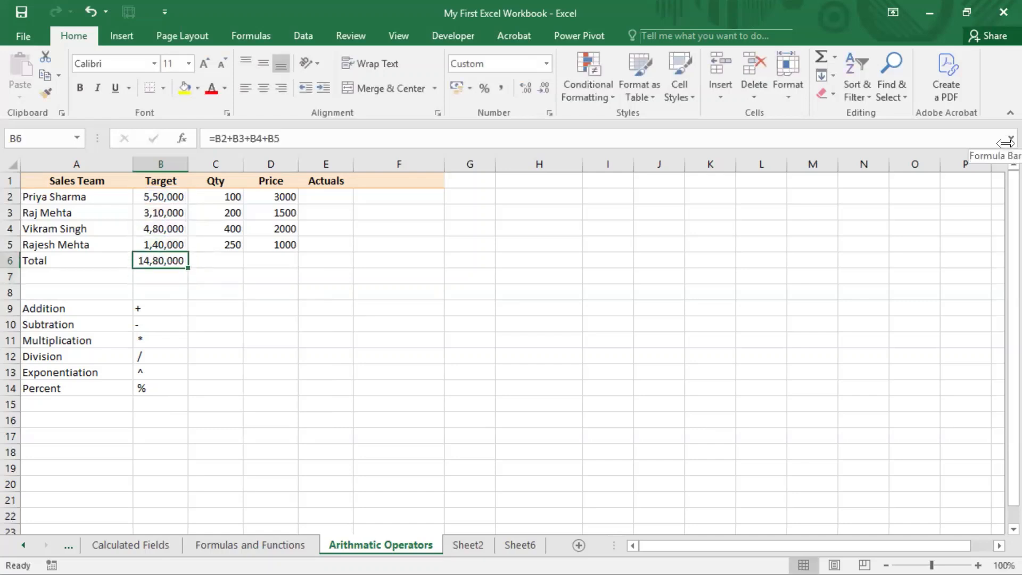
Make the Addition label in cell A9 bold
click(512, 2)
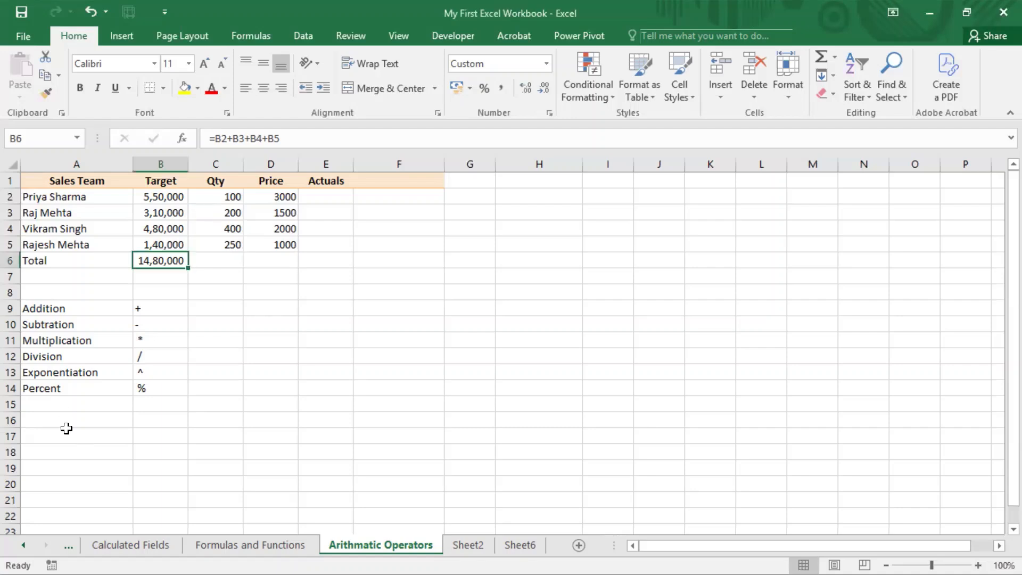
click(87, 307)
key(ctrl+b)
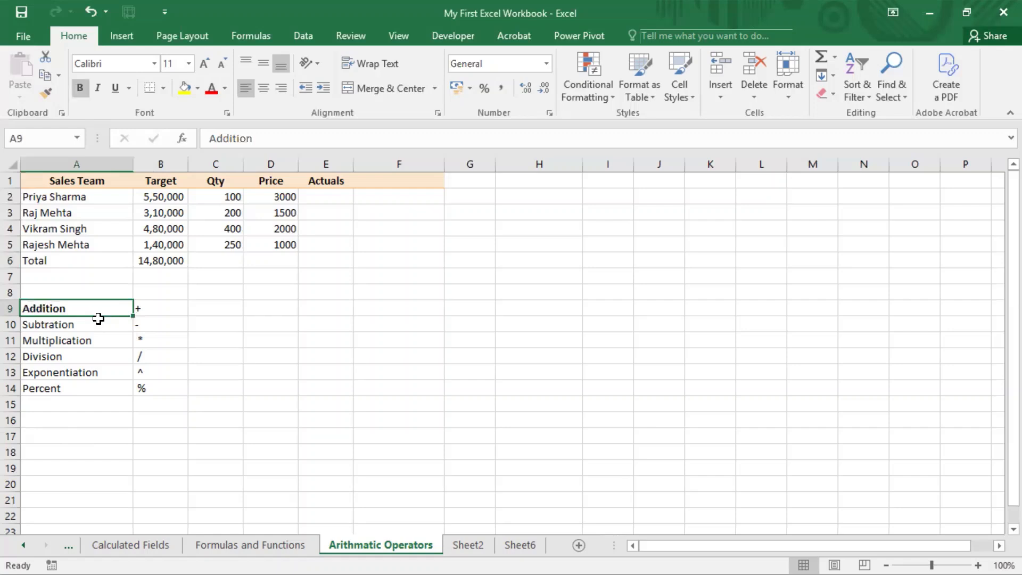
Examine the Multiplication entry and the Qty and Price values to work out how the Actuals column is calculated
click(79, 341)
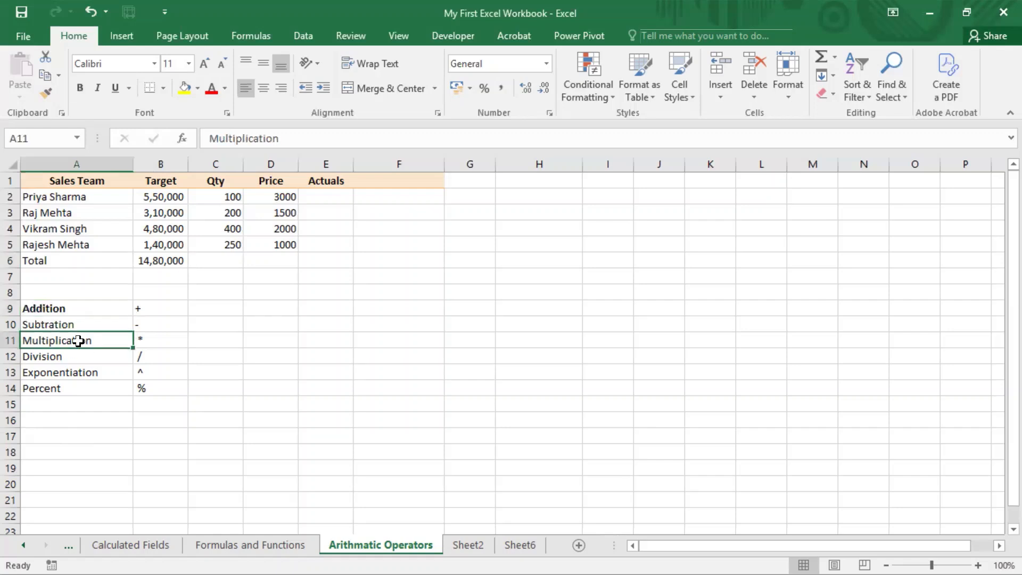
click(290, 193)
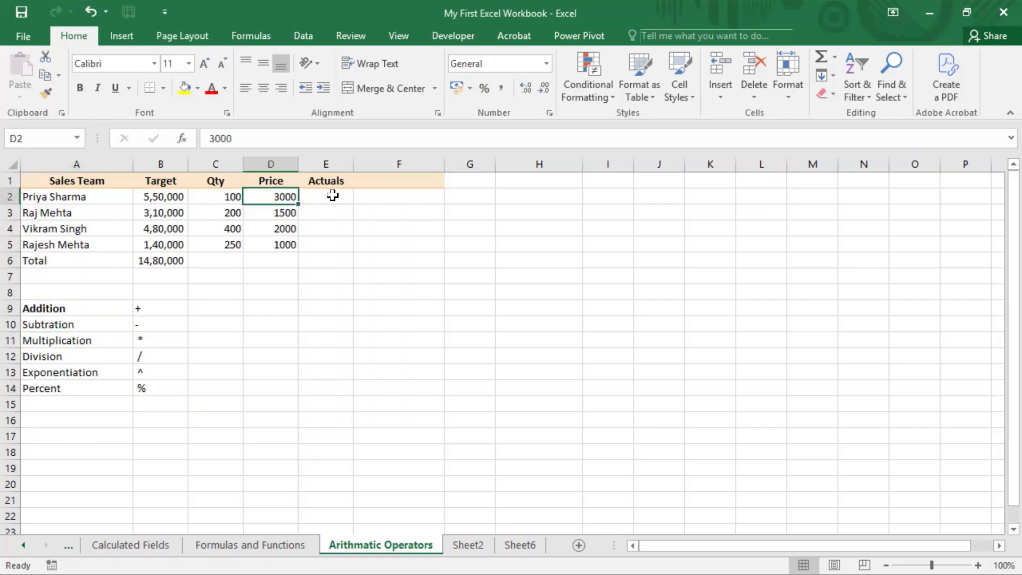
drag(229, 199, 233, 243)
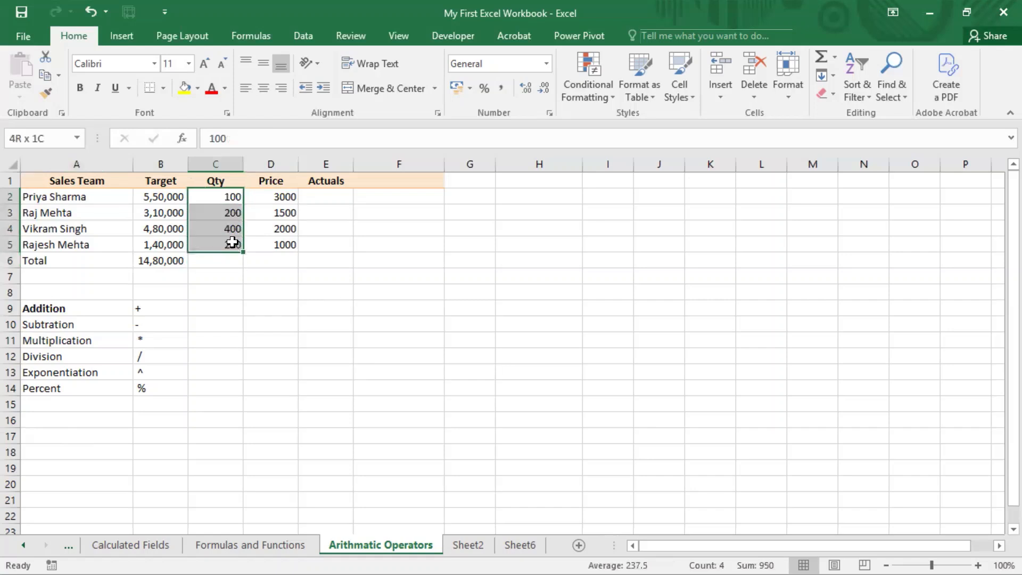
click(285, 193)
click(329, 198)
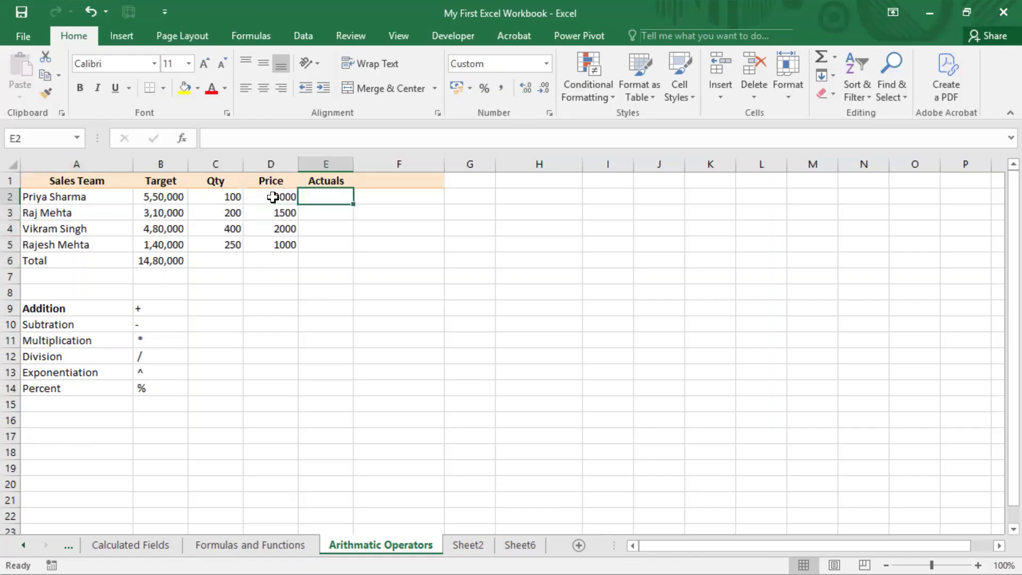
drag(224, 199, 285, 198)
click(331, 198)
click(210, 198)
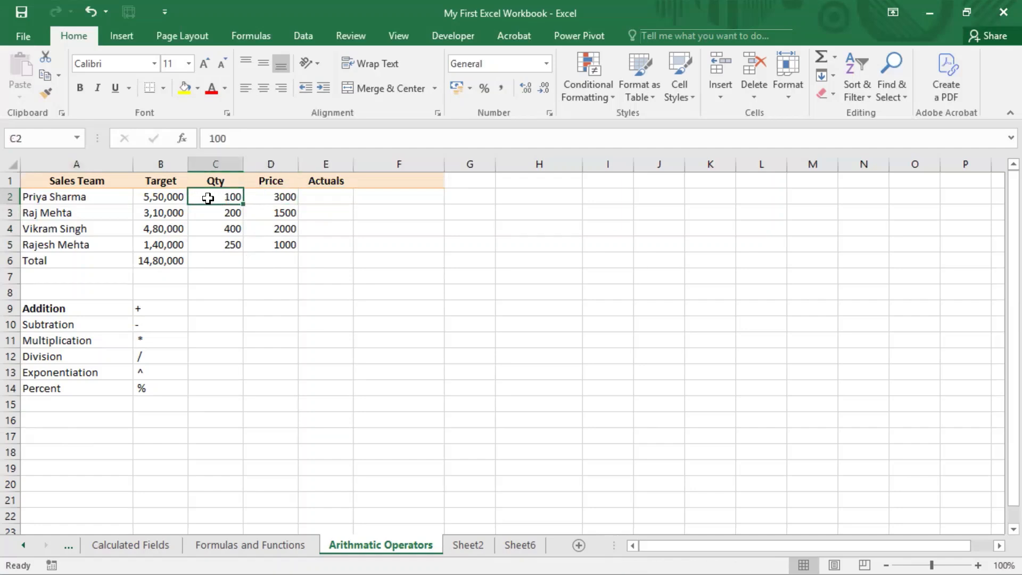
click(268, 197)
Calculate the first Actuals value in cell E2 by multiplying Qty by Price with =C2*D2
click(326, 198)
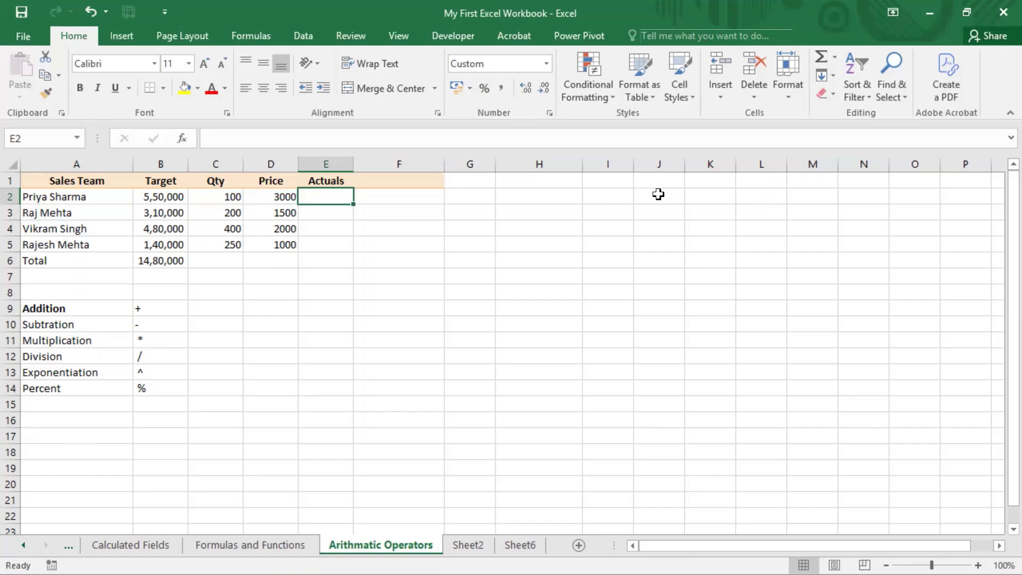
text(=)
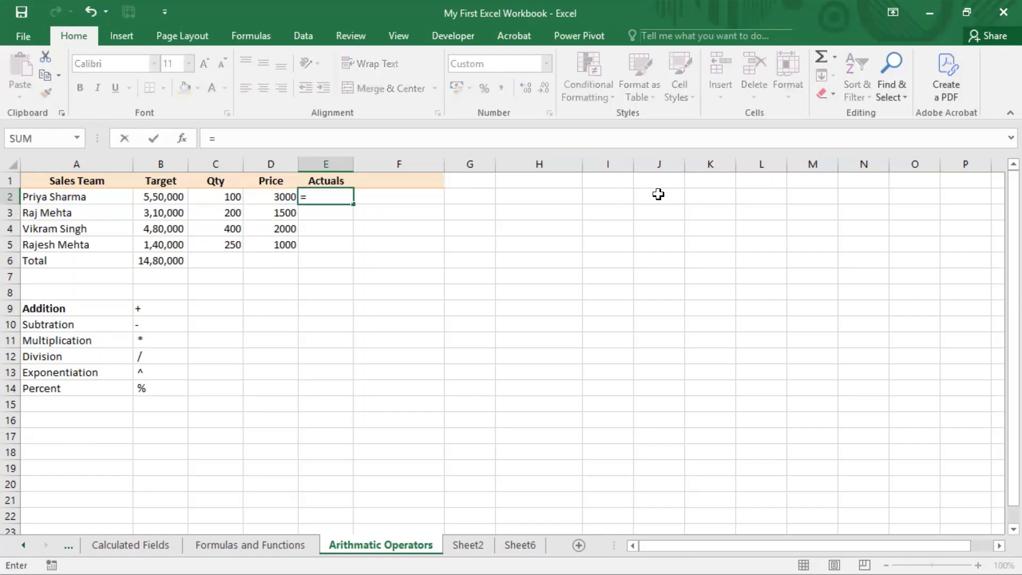
key(Left)
key(Left)
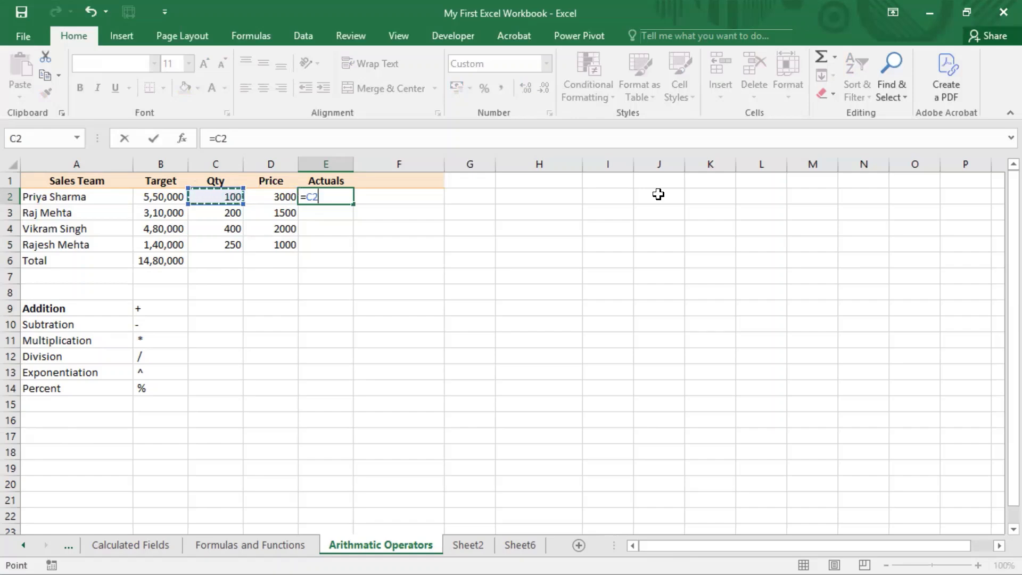
text(*)
key(Left)
key(Return)
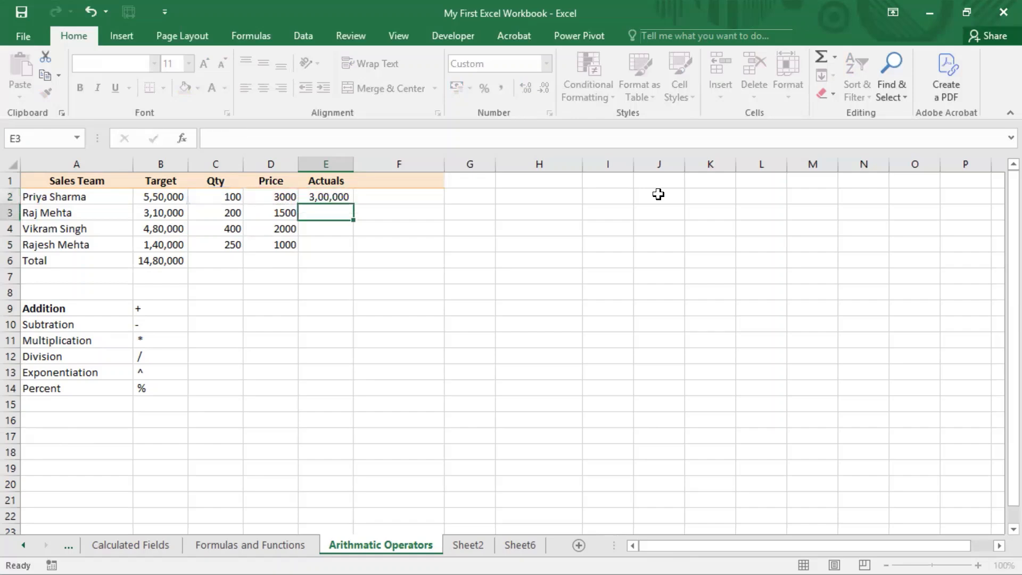
Copy the Actuals formula from E2 down to the remaining sales rows, through E5
key(Up)
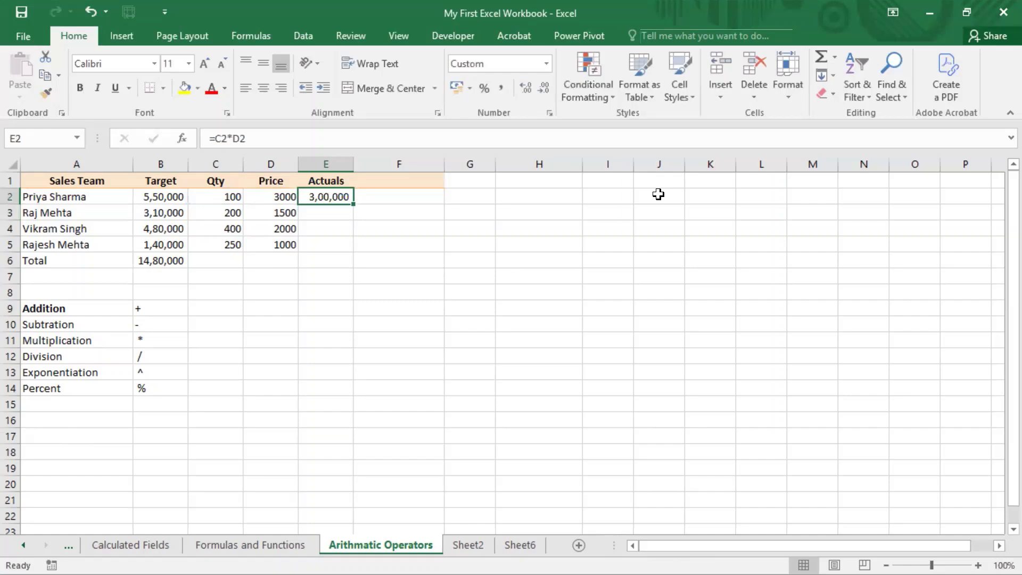
key(ctrl+c)
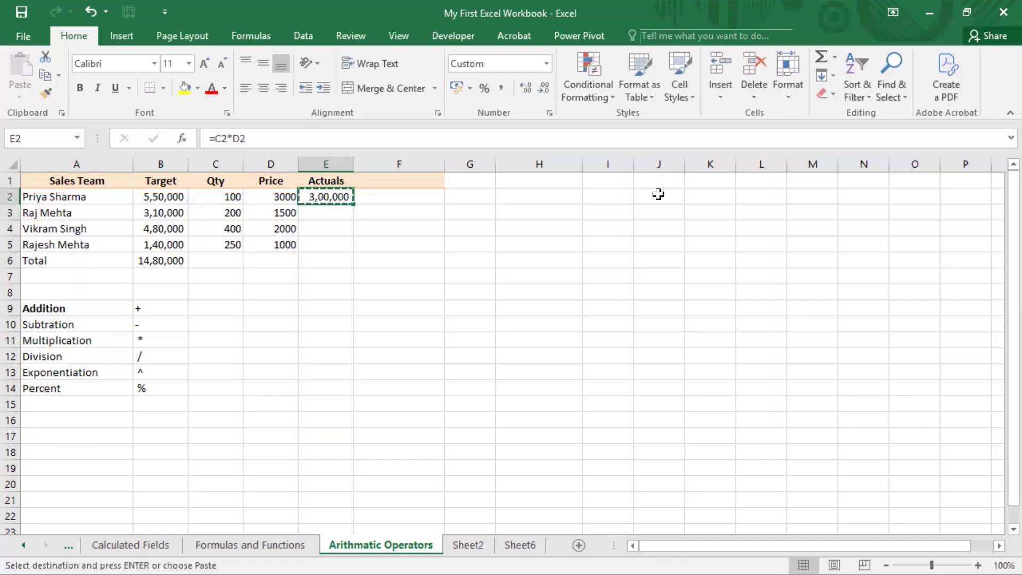
key(shift+Down)
key(shift+Down)
key(shift+Down)
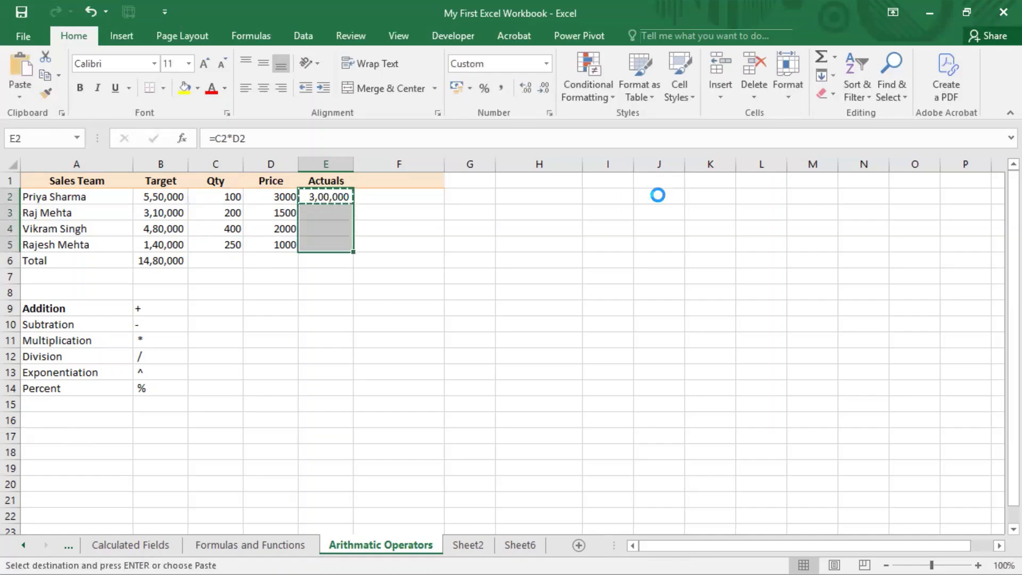
key(ctrl+v)
Set the price in cell D4 to 1000 to test the recalculation of the Actuals
key(Up)
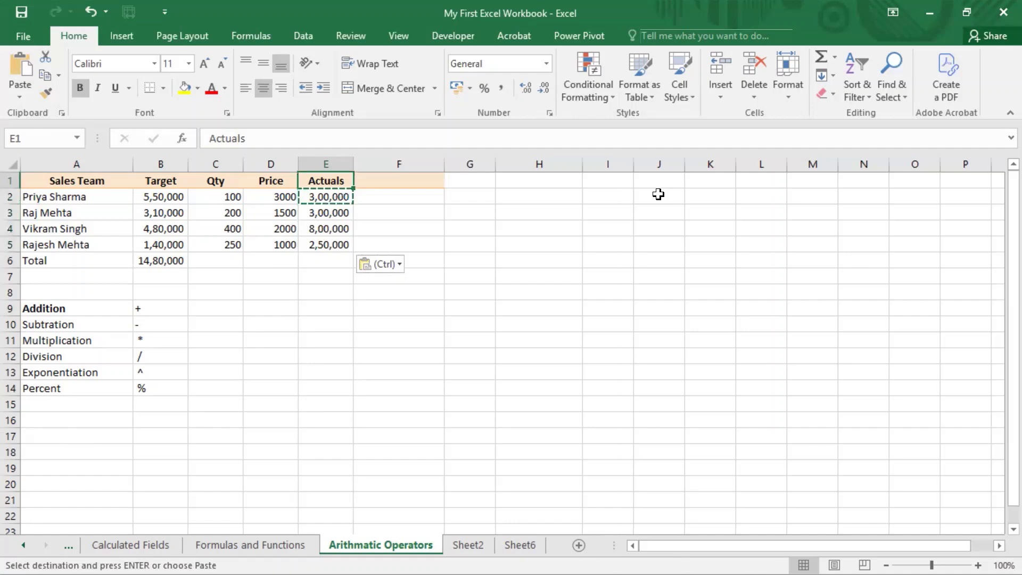
key(Down)
key(Down)
key(Down)
key(Left)
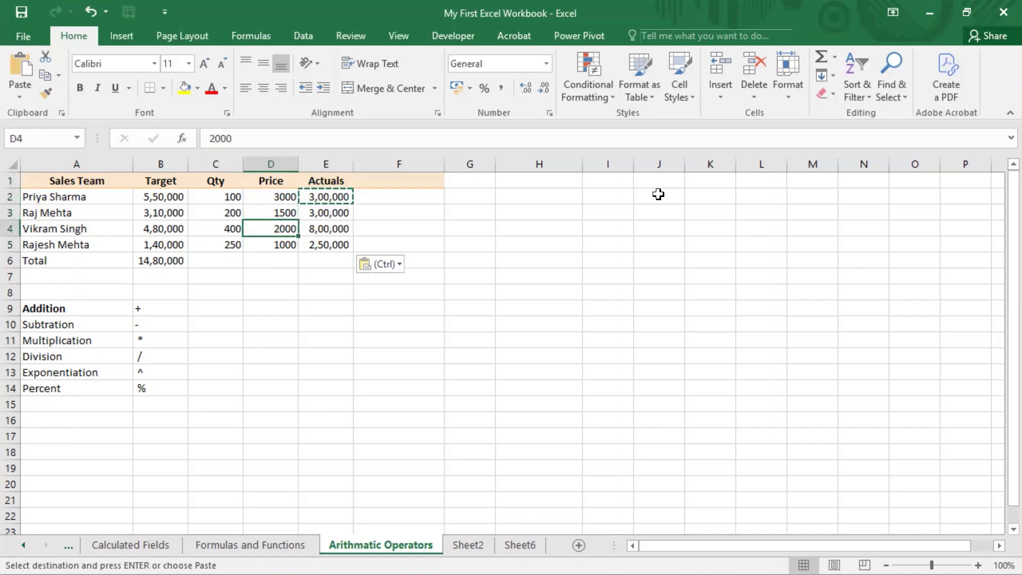
key(Escape)
text(1000)
key(Return)
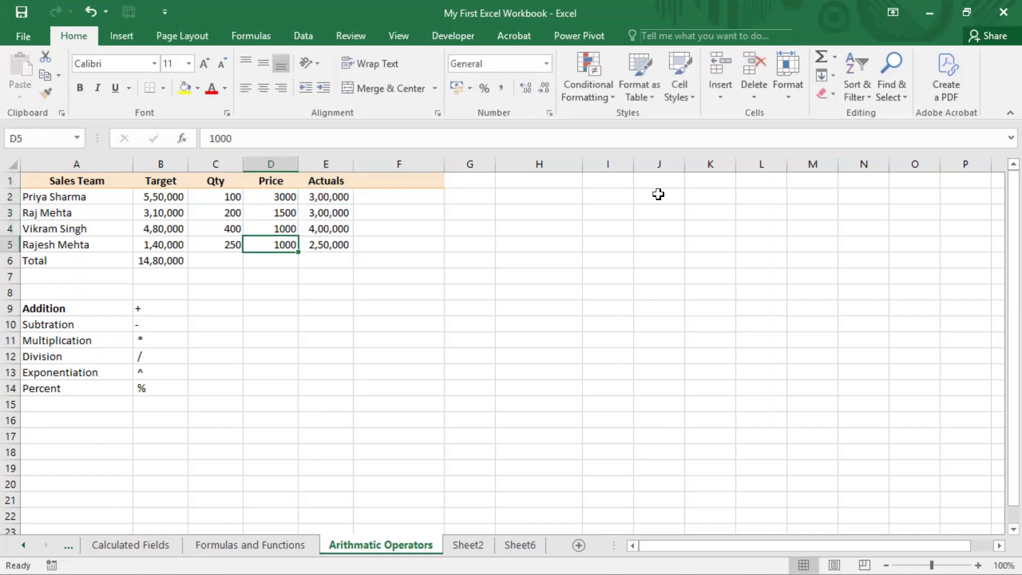
Open the Actuals formula in E2 for editing and highlight its * operator to examine the calculation
key(Up)
key(Right)
key(Up)
key(Up)
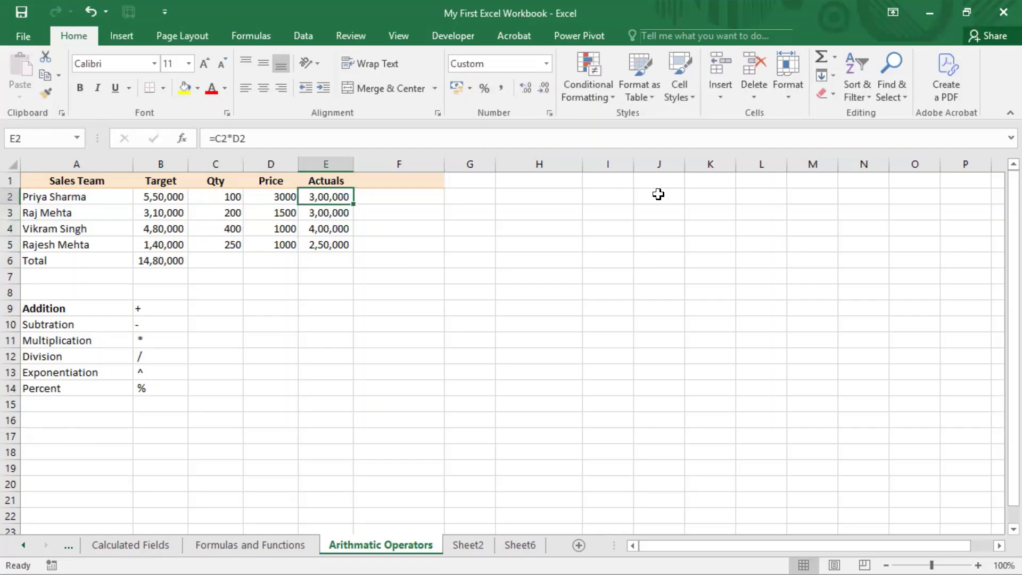
key(F2)
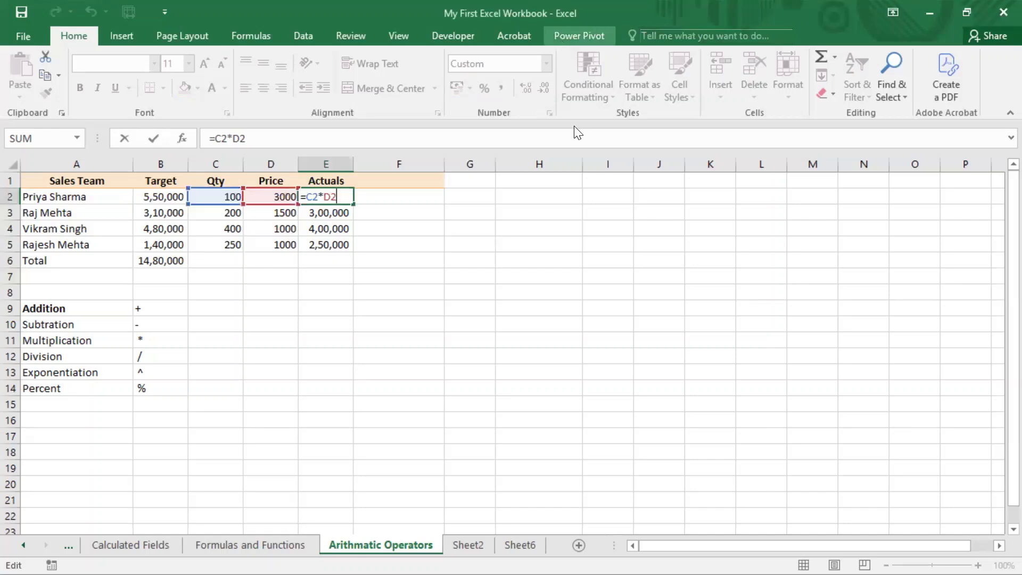
drag(318, 197, 323, 197)
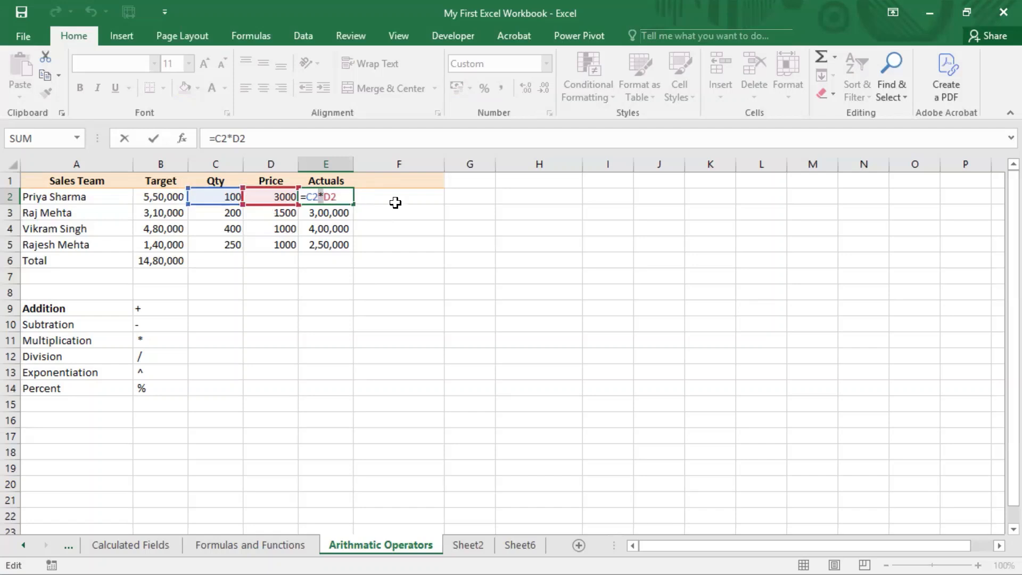
click(340, 197)
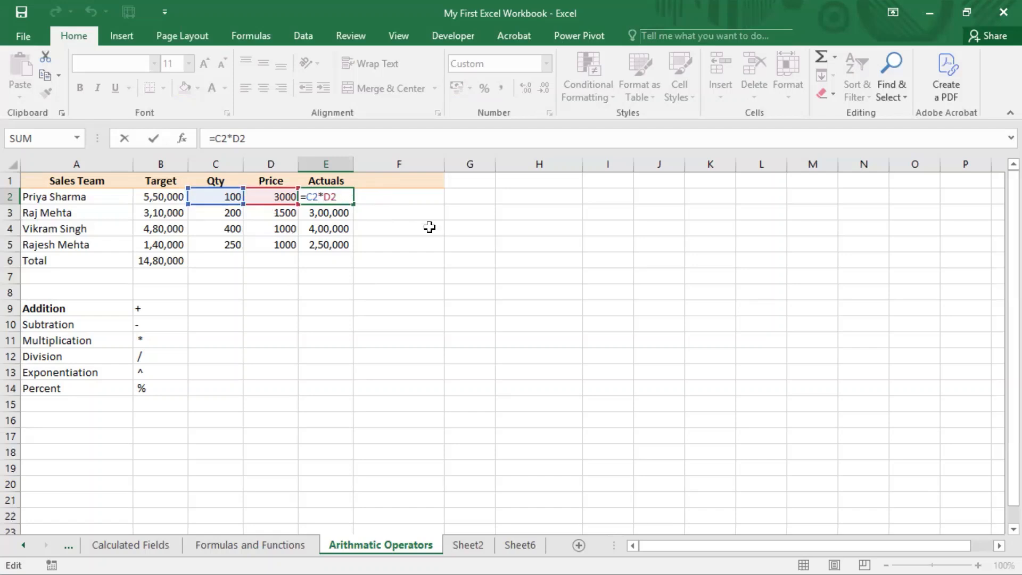
Extend the Actuals formula in E2 to =C2*D2*100 and auto-fit the width of column E
text(*100)
key(Return)
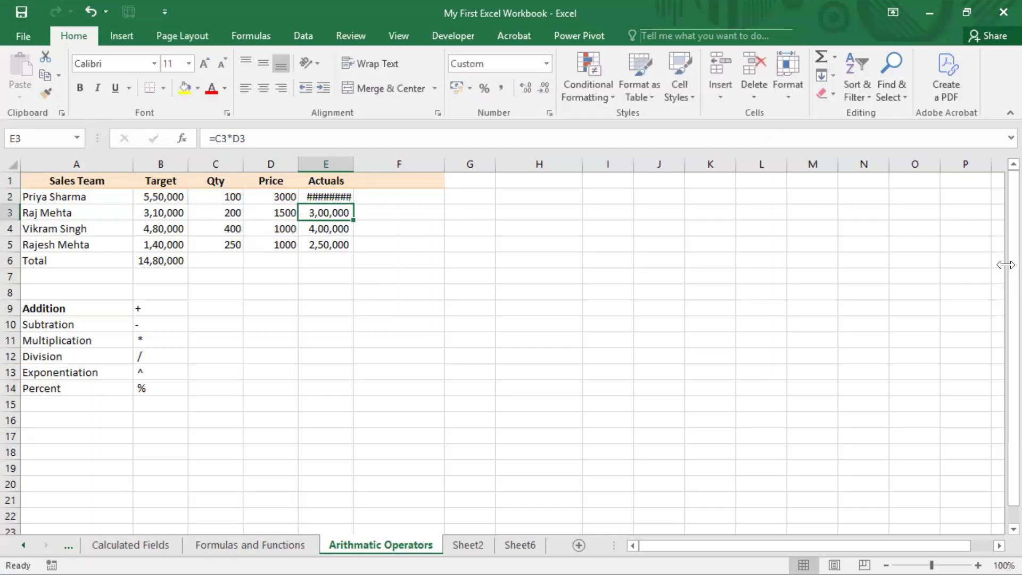
key(Up)
key(F2)
key(Escape)
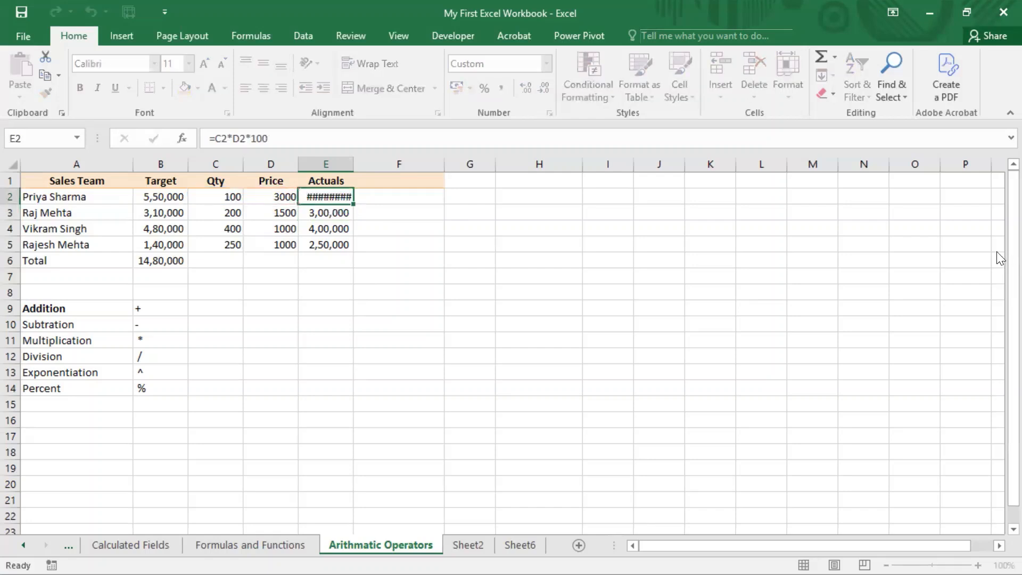
double_click(352, 165)
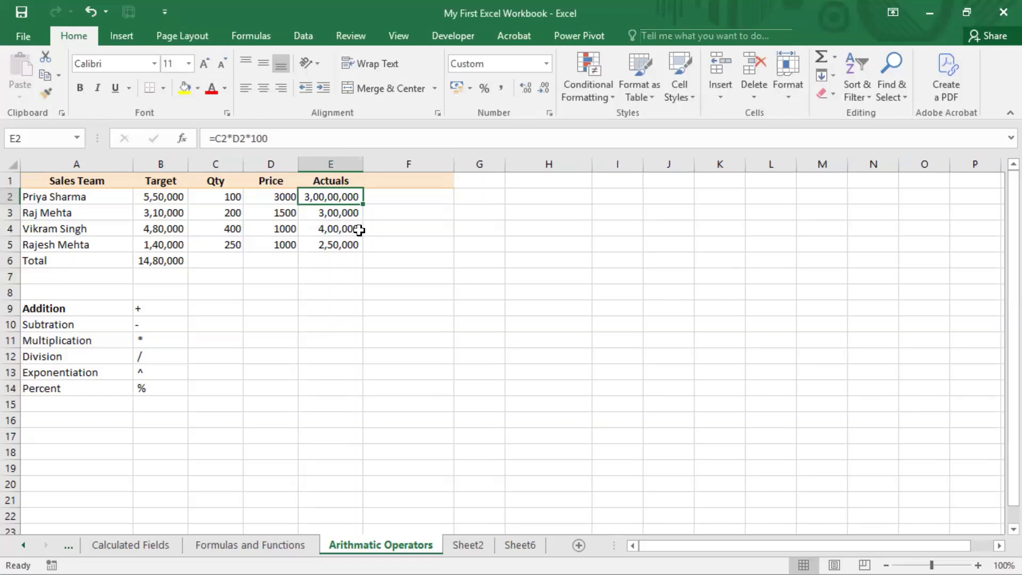
Remove the extra multiplication from the Actuals formula in E2 so it reads =C2*D2
key(F2)
key(BackSpace)
key(BackSpace)
key(BackSpace)
key(BackSpace)
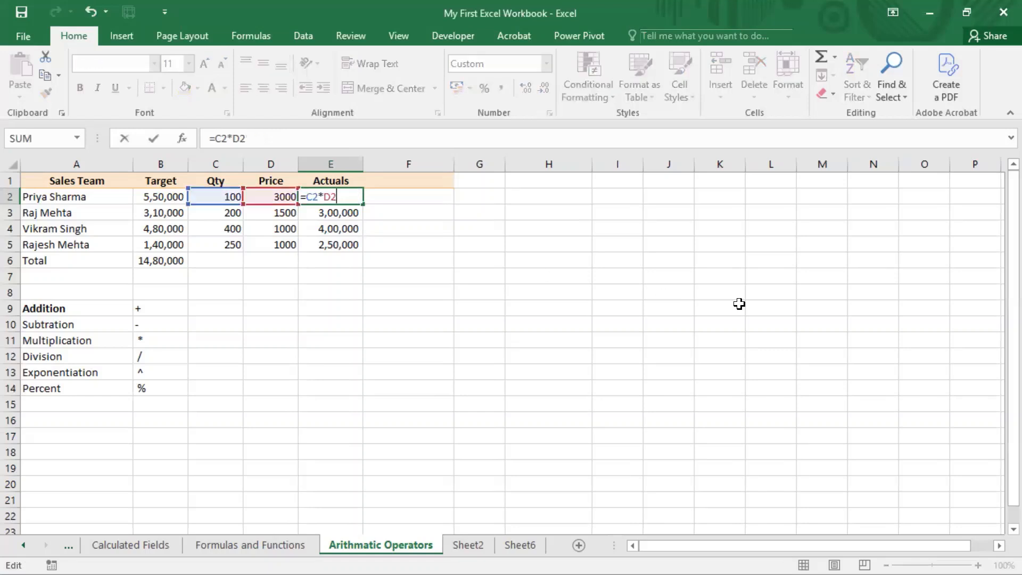
key(Return)
key(Up)
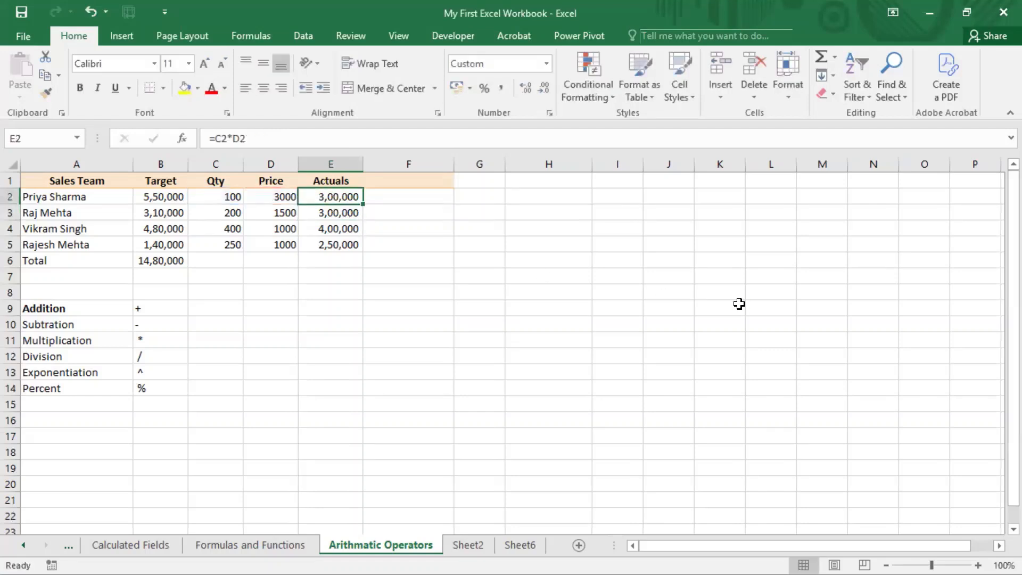
Make the Multiplication label in A11 of the operator list bold
drag(331, 195, 334, 246)
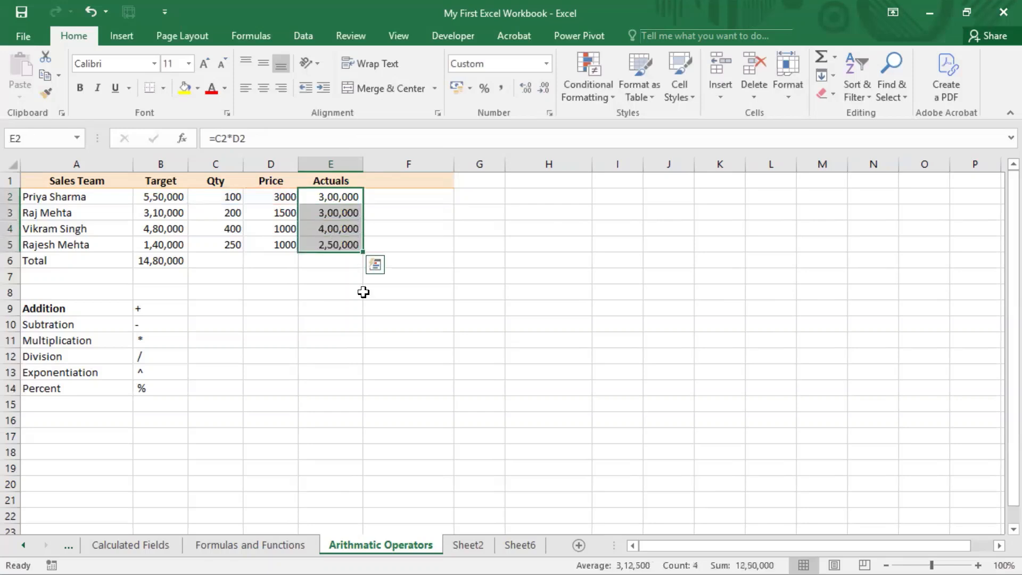
click(142, 340)
click(86, 340)
key(ctrl+b)
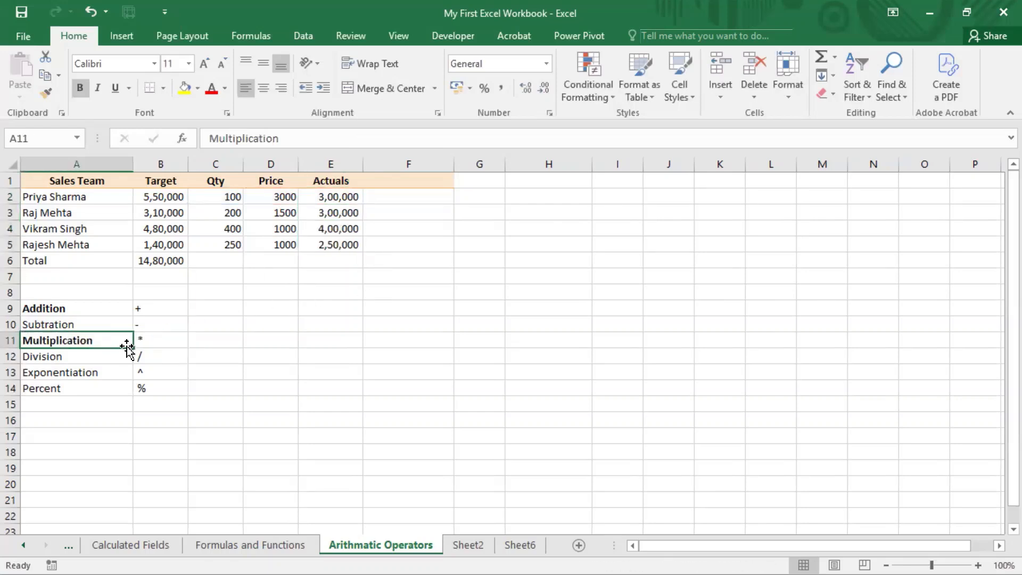
Enter the column header Diff in F1 beside Actuals
click(78, 324)
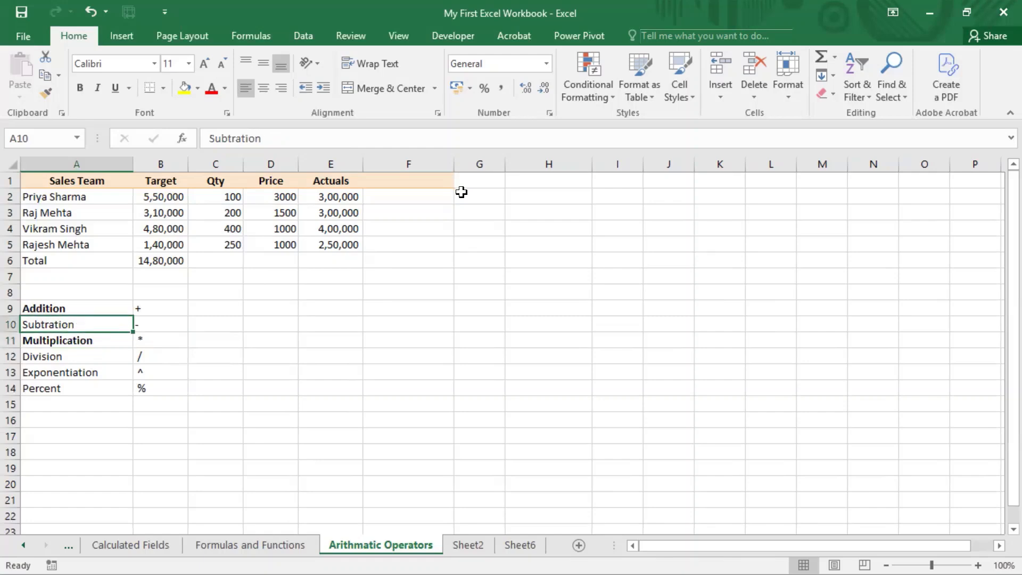
click(181, 198)
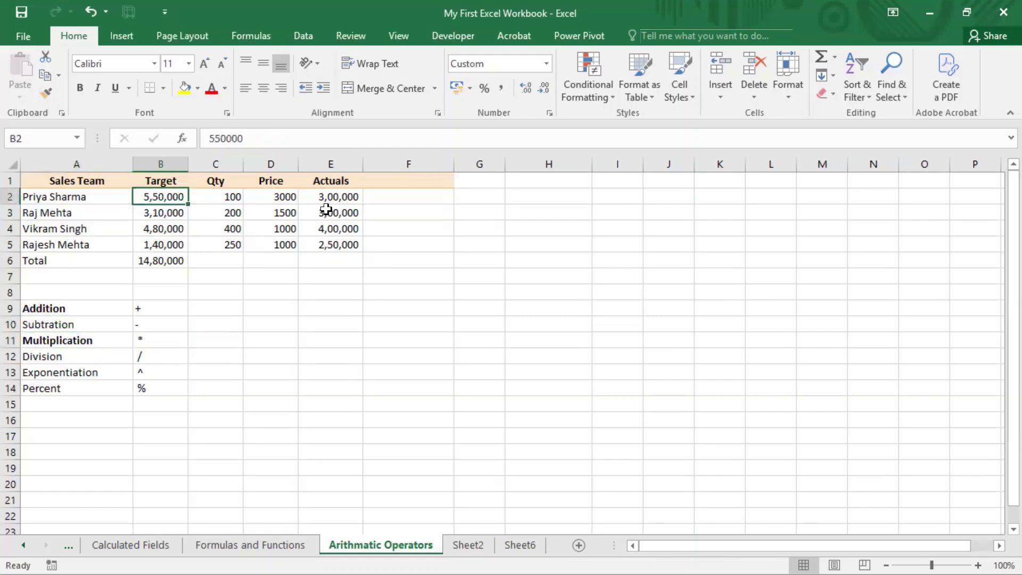
click(340, 198)
click(433, 181)
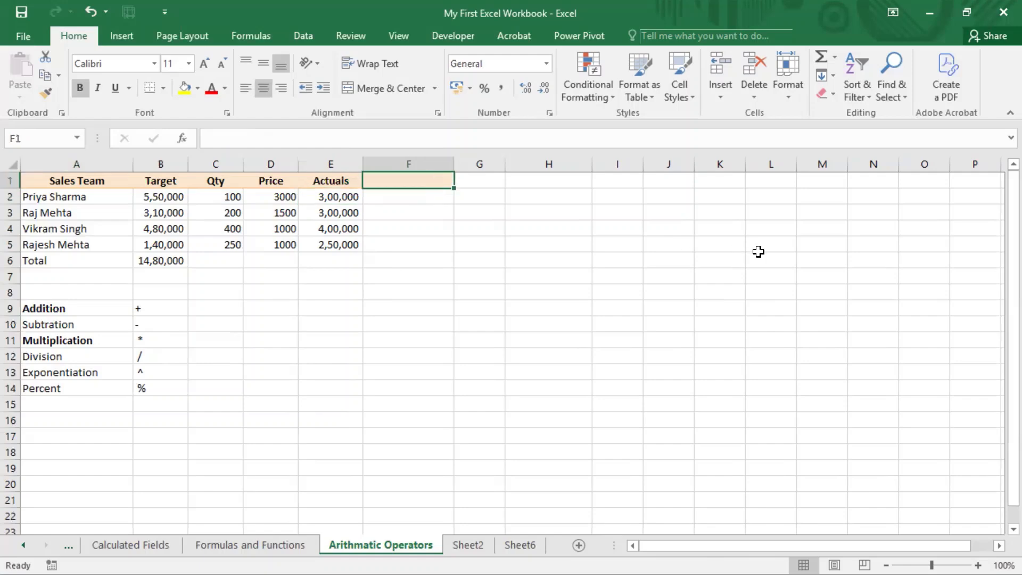
text(Diff)
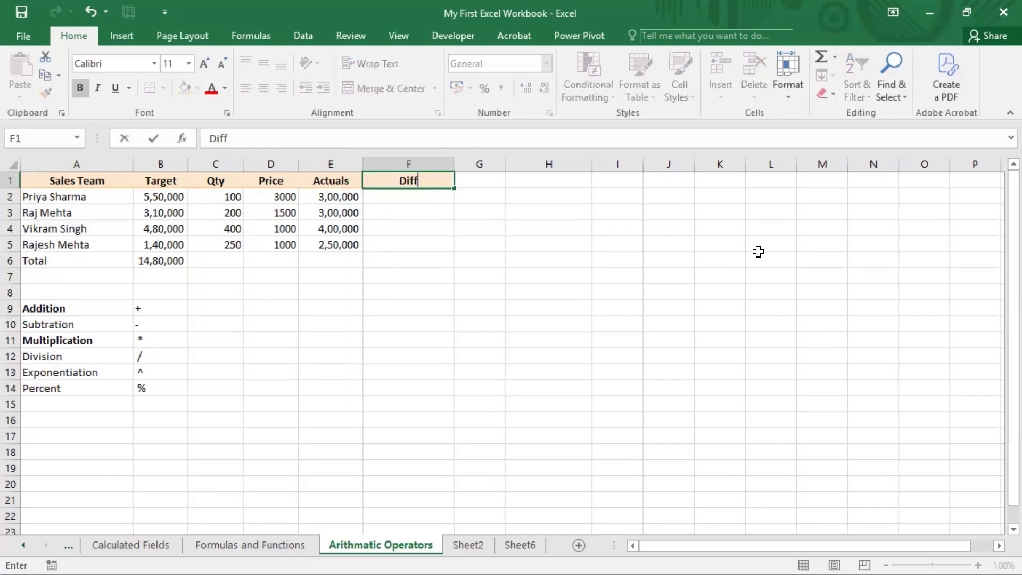
key(Return)
Calculate the first Diff value in F2 by subtracting Actuals from Target with =B2-E2
key(Left)
key(Left)
key(Left)
key(Left)
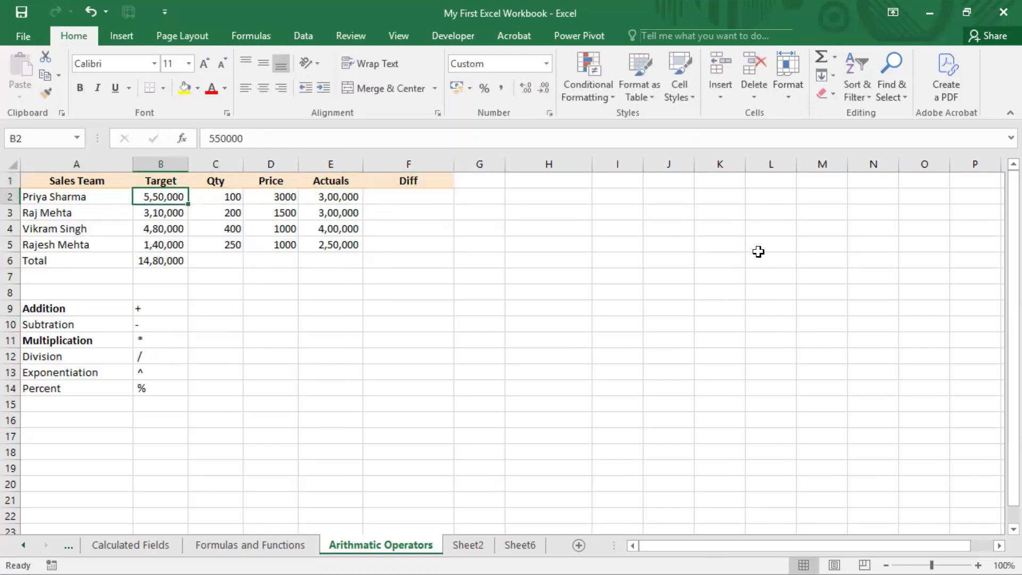
key(Right)
key(Right)
key(Right)
key(Right)
key(Left)
key(Right)
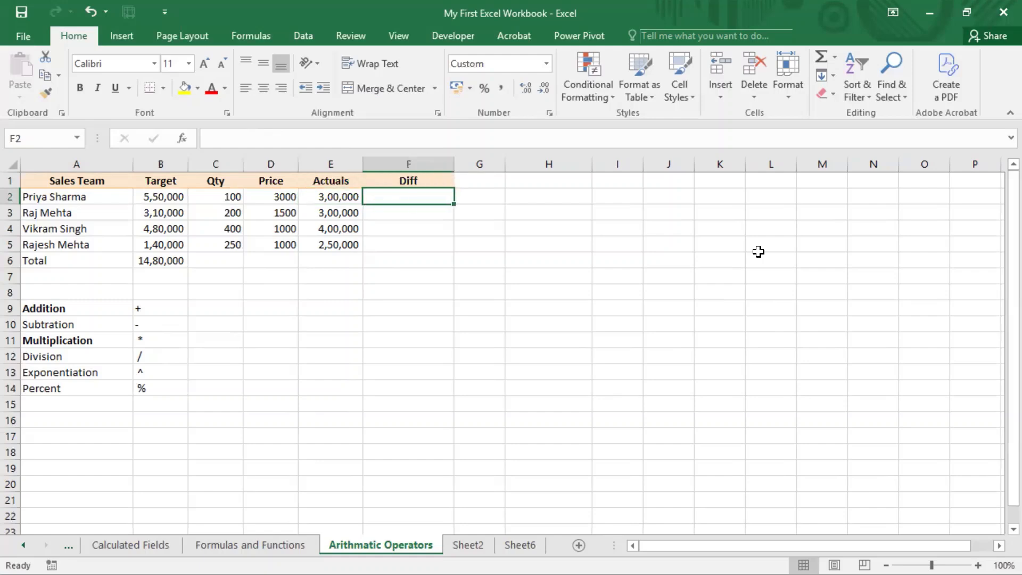
text(=)
key(Left)
key(Left)
key(Left)
key(Left)
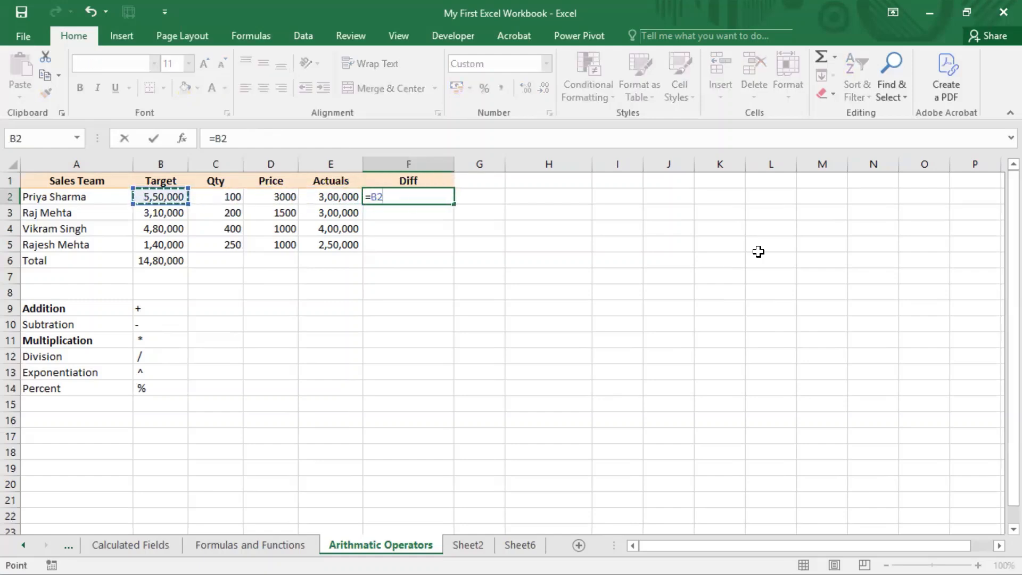
text(-)
key(Left)
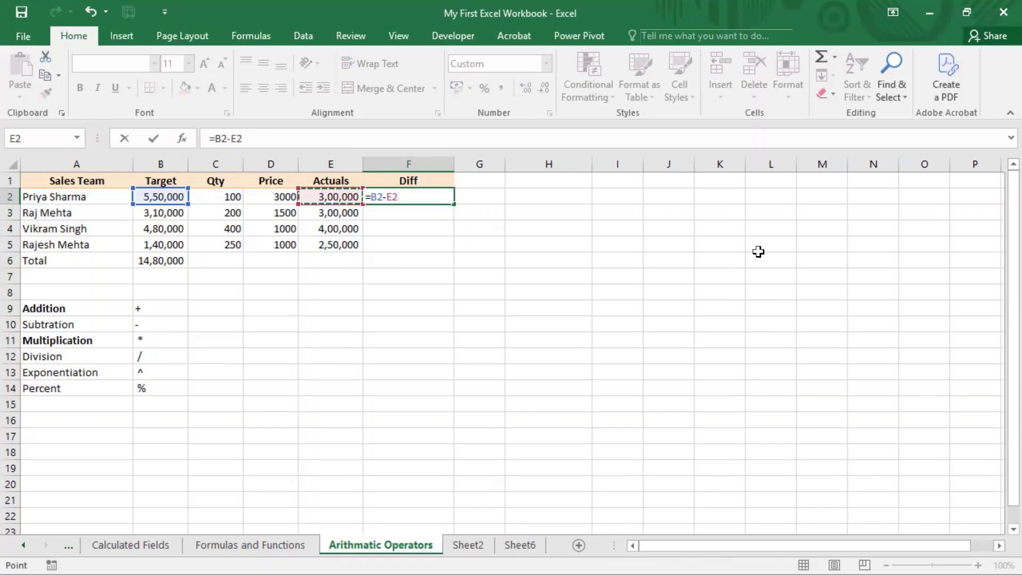
key(Return)
key(Up)
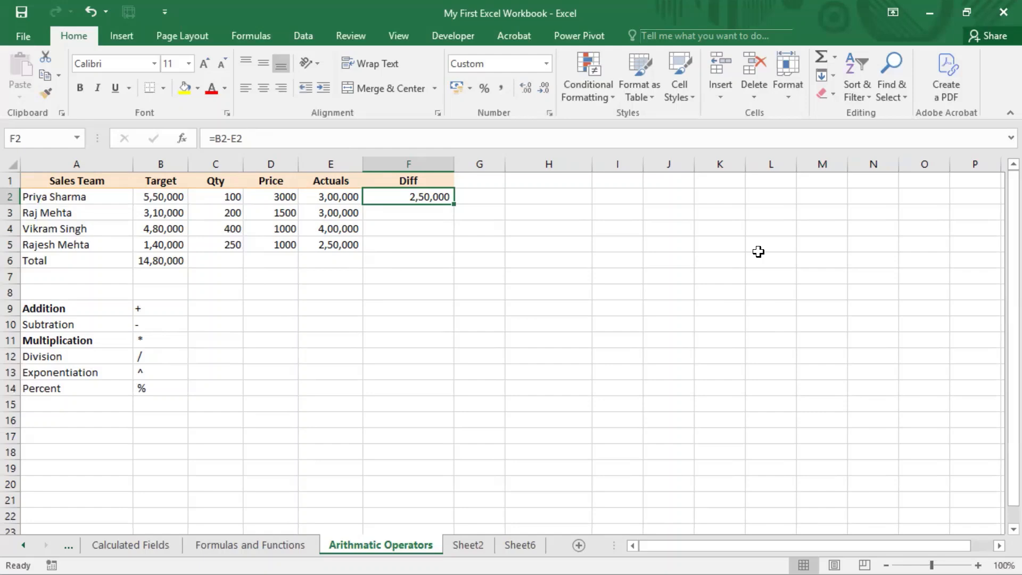
Copy the Diff formula from F2 down to the remaining sales rows, through F5
key(ctrl+c)
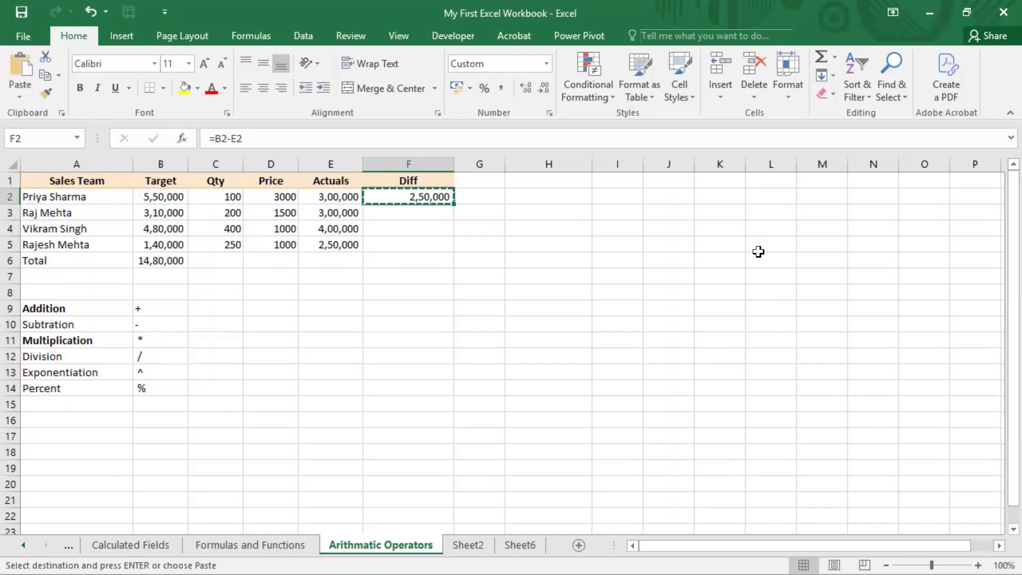
key(shift+Down)
key(shift+Down)
key(shift+Down)
key(ctrl+v)
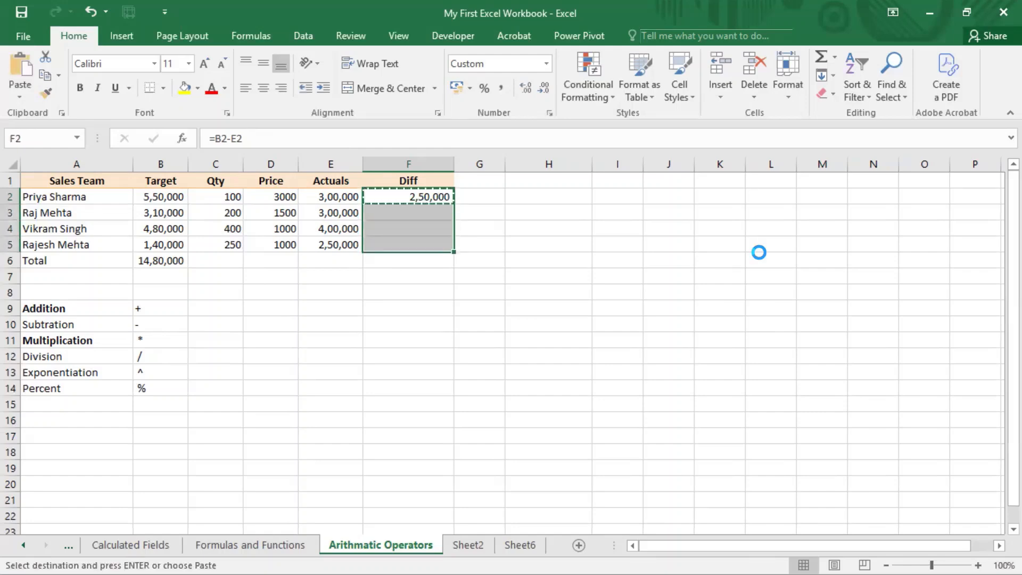
Set the Target in cell B5 to 340000 to recalculate that row's Diff
key(Up)
key(Down)
key(Down)
key(Down)
key(Down)
key(Down)
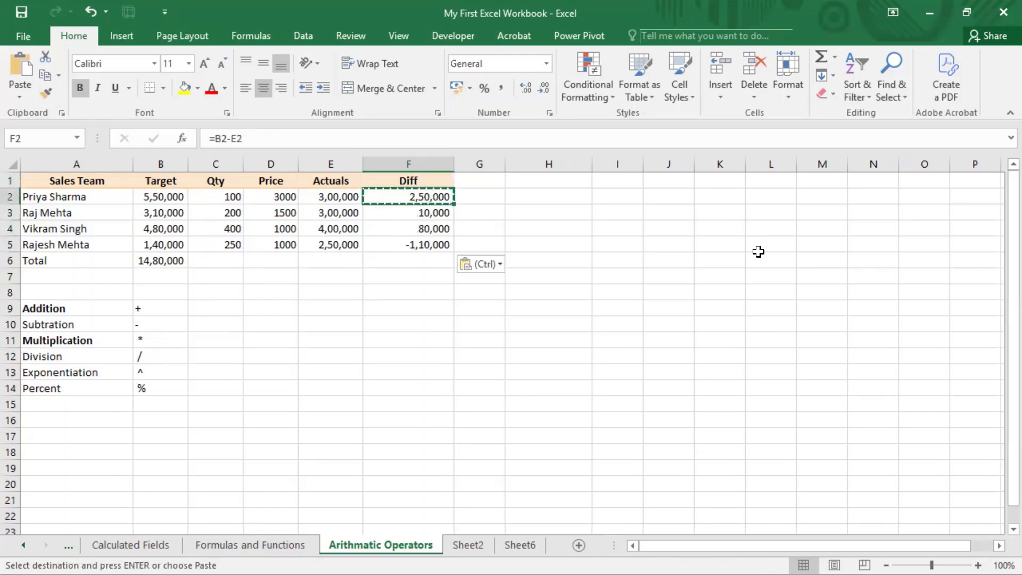
key(Up)
key(Left)
key(Left)
key(Left)
key(Left)
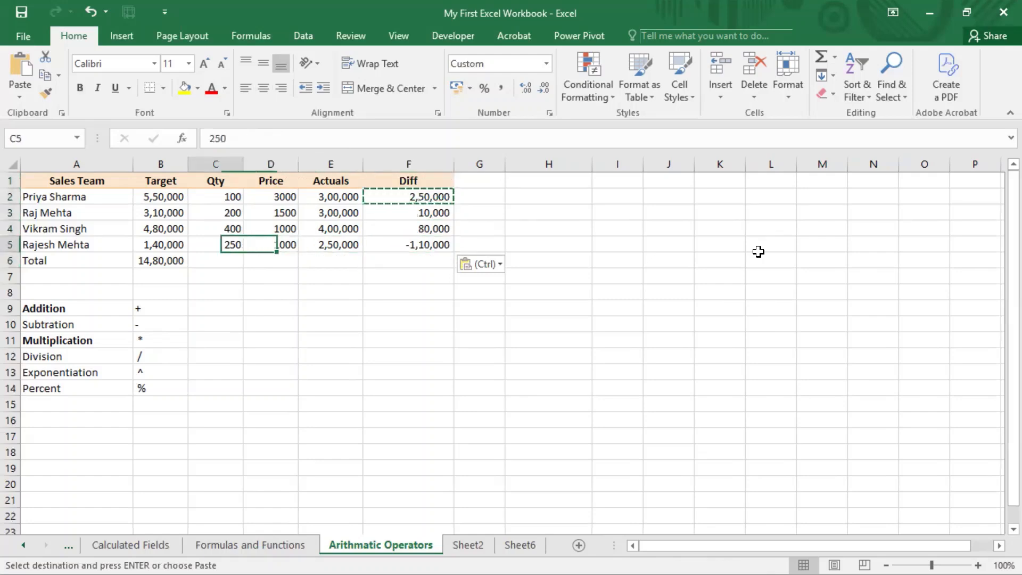
key(F2)
key(Left)
key(Left)
key(Left)
key(Left)
key(Left)
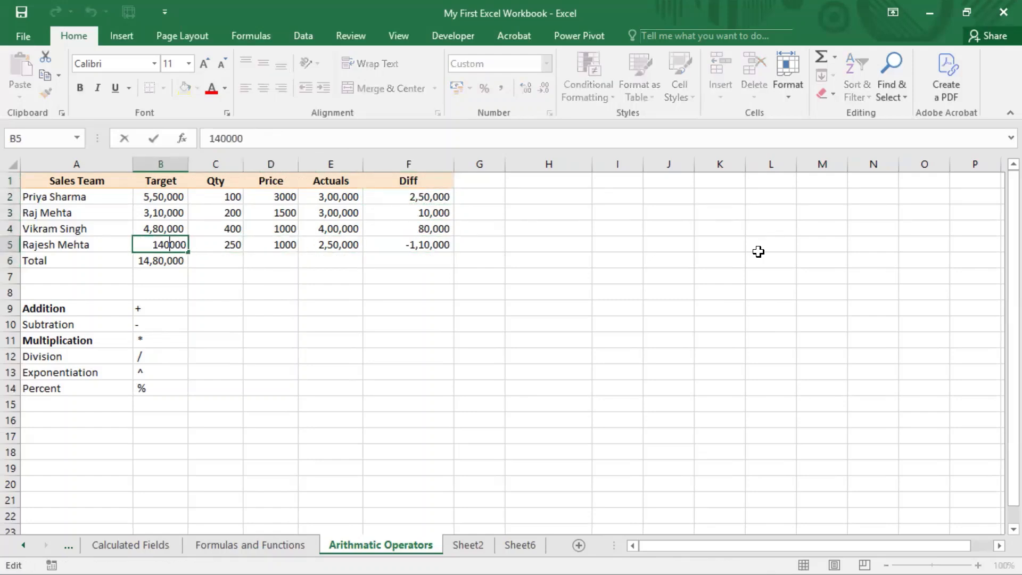
key(BackSpace)
text(3)
key(Return)
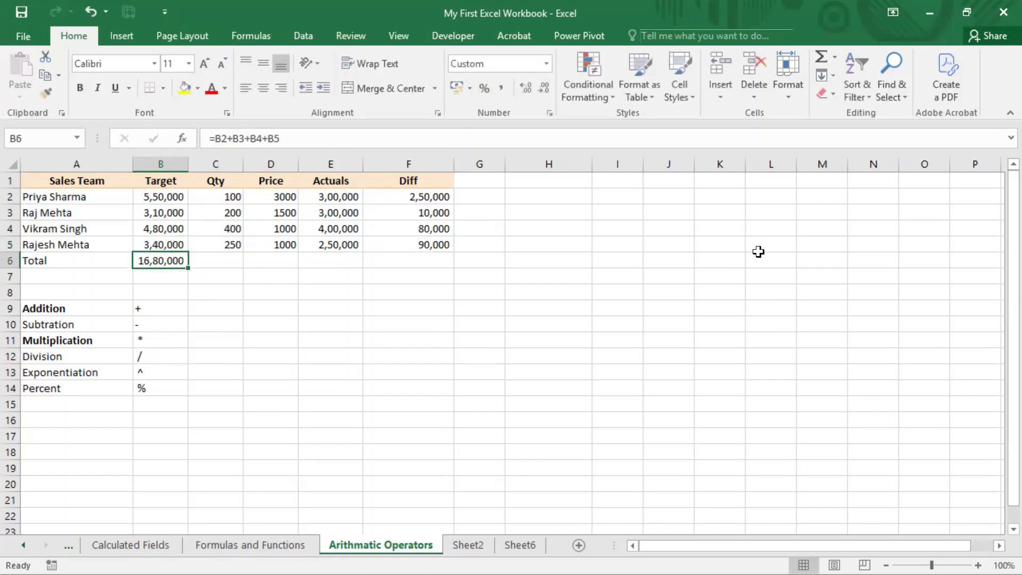
Examine the recalculated Diff formulas and values in F2:F5
key(Up)
key(Right)
key(Right)
key(Right)
key(Right)
key(Right)
key(Left)
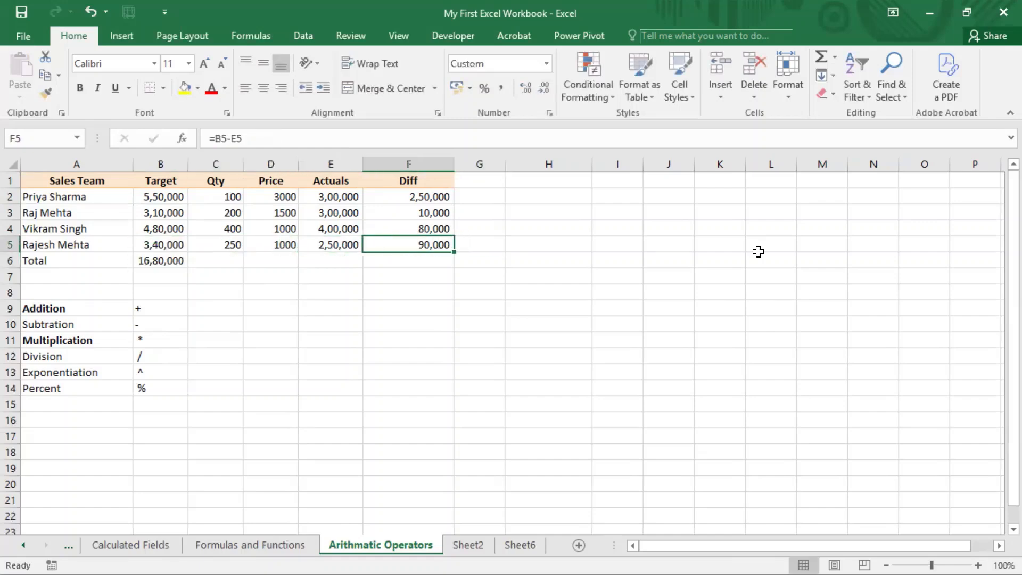
key(shift+Up)
key(shift+Up)
key(shift+Up)
key(Down)
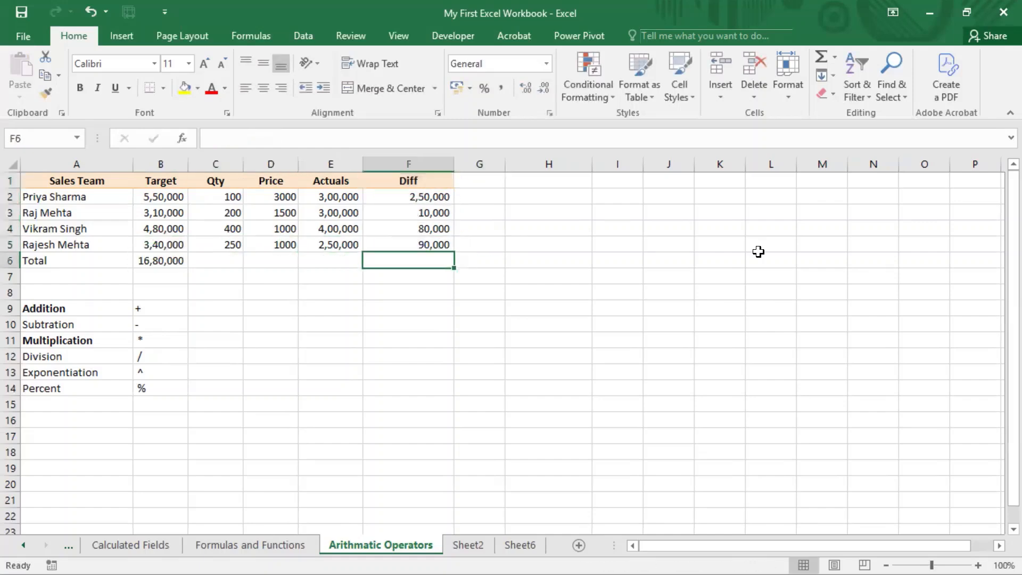
key(Up)
key(Up)
key(Up)
key(Up)
key(shift+Down)
key(shift+Down)
key(shift+Down)
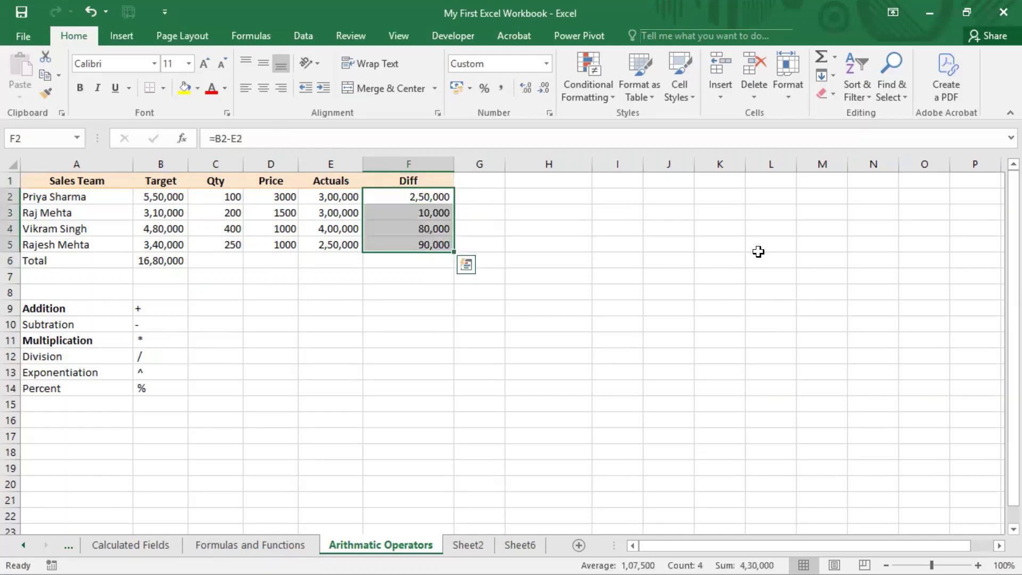
key(shift+Up)
key(shift+Up)
key(shift+Up)
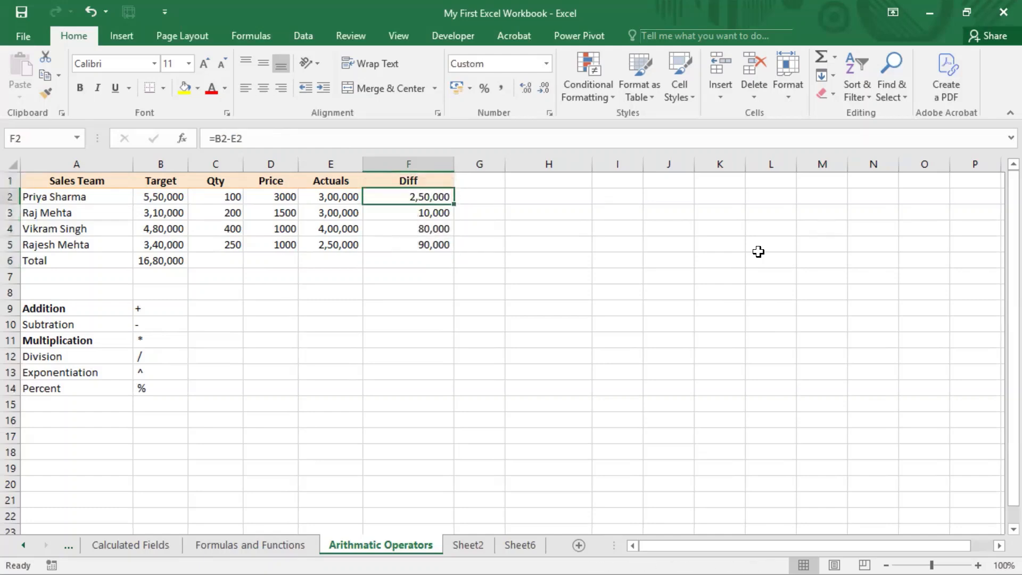
Compare the Target, Actuals and Diff values across row 2
key(Left)
key(Right)
key(Left)
key(Left)
key(Left)
key(Left)
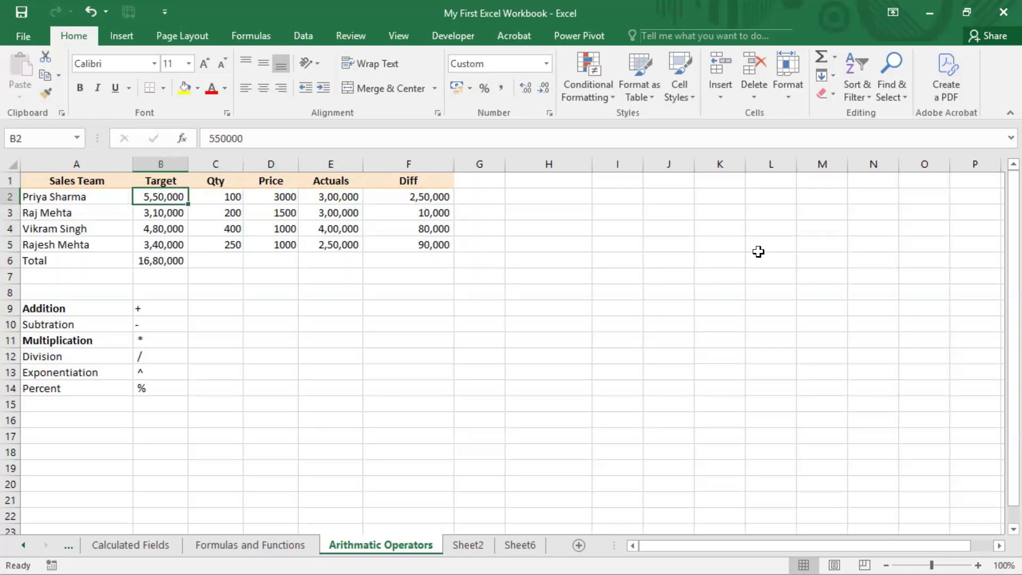
key(Right)
key(Right)
key(Right)
key(Right)
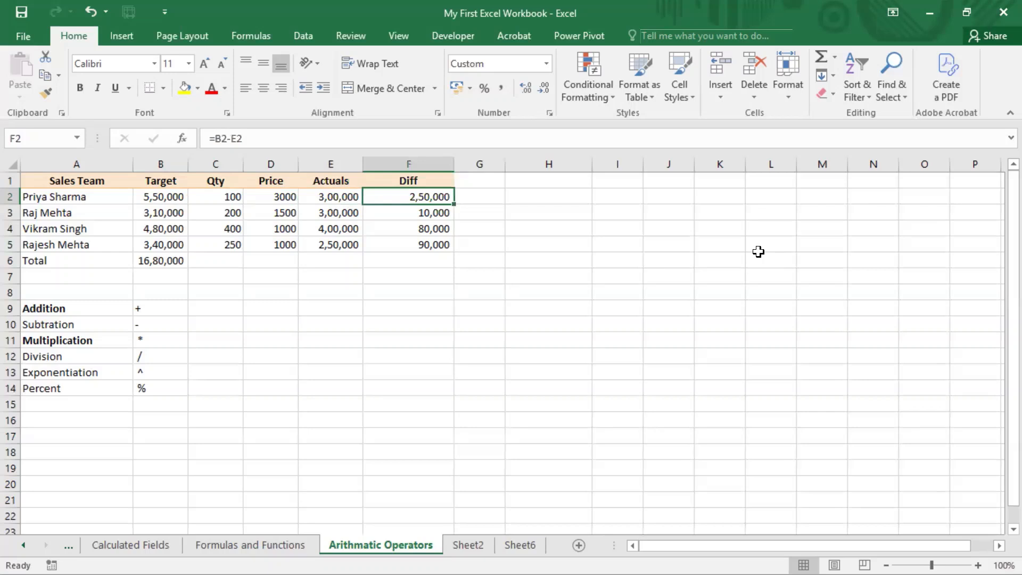
Check the Diff column and open the formula in F2 to examine its subtraction operator
key(Up)
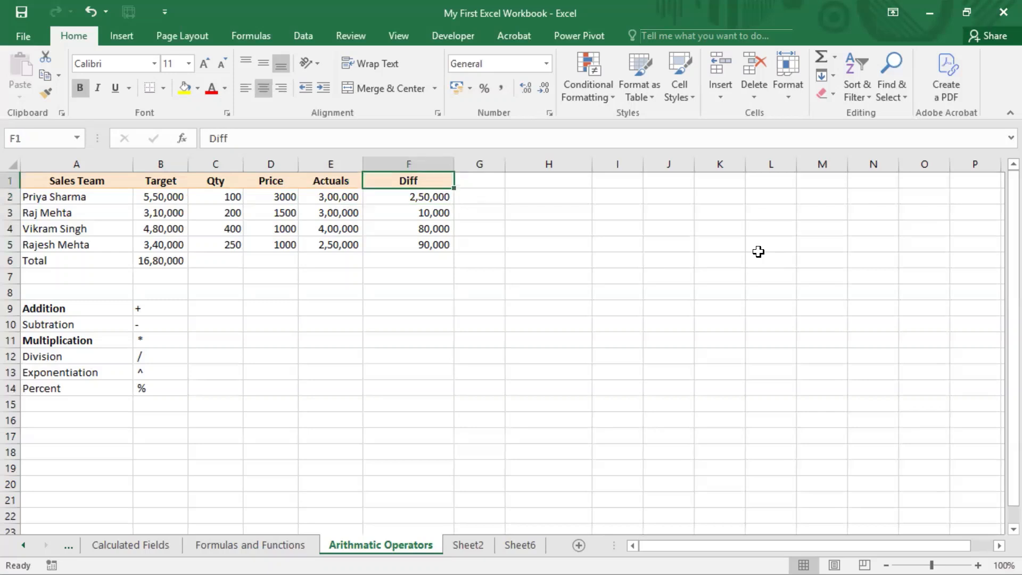
key(Down)
key(Down)
key(Down)
key(Down)
key(Down)
key(Down)
key(Down)
key(Up)
key(Up)
key(Up)
key(Up)
key(Up)
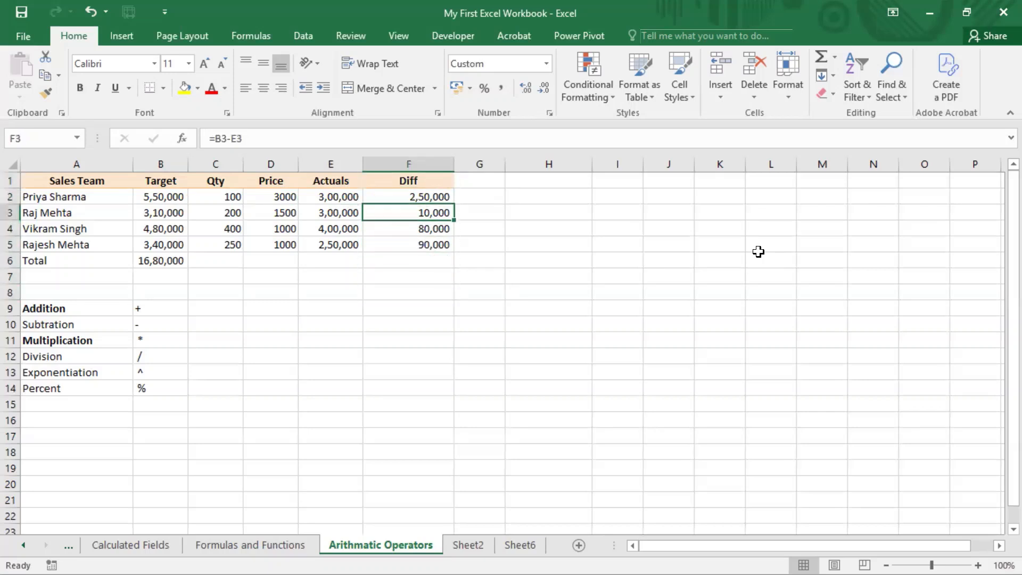
key(Up)
key(F2)
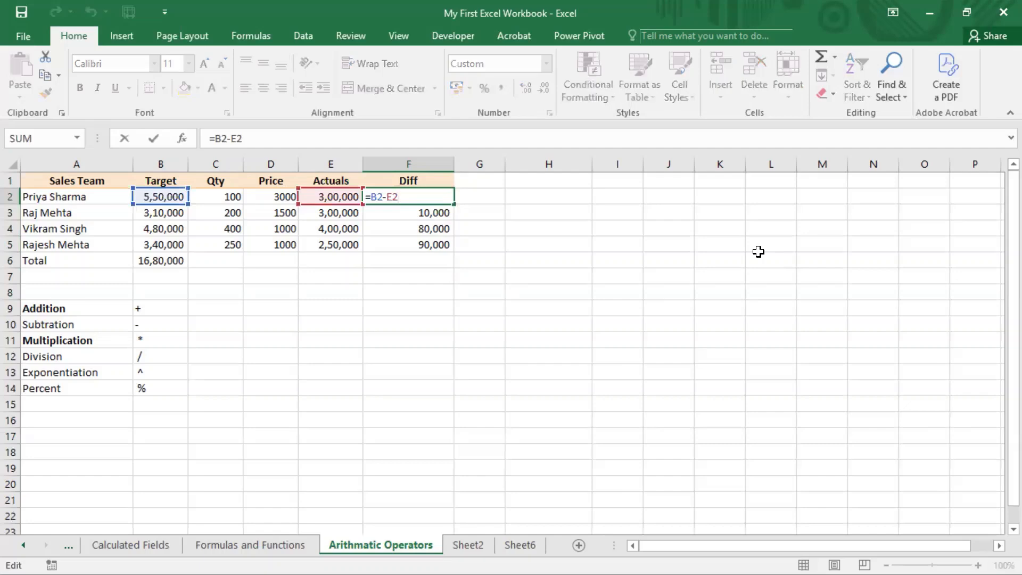
key(Left)
key(Left)
click(510, 1)
key(ctrl+Return)
Enter the column header %Achvt in G1 beside Diff
click(483, 179)
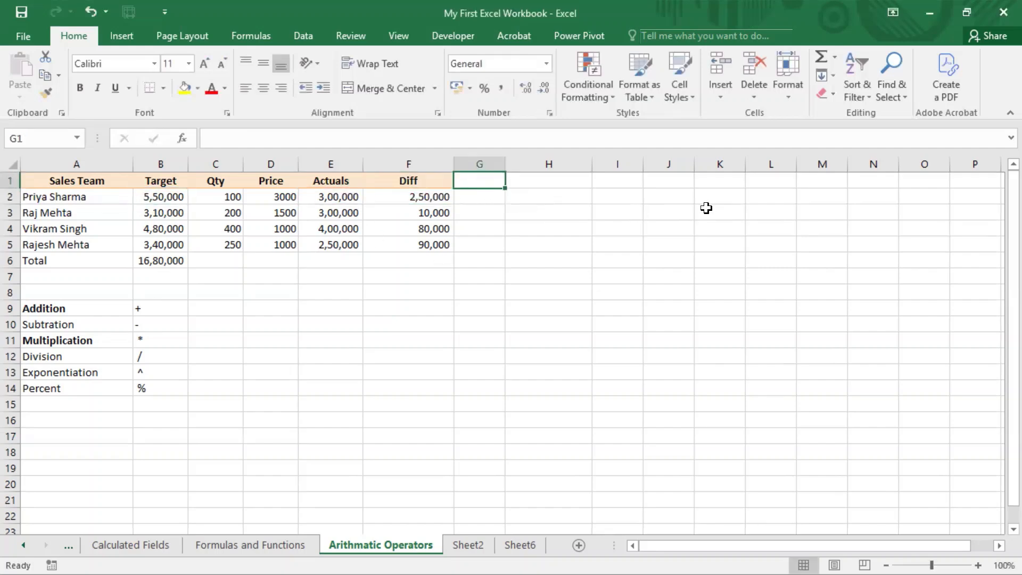
text(%A)
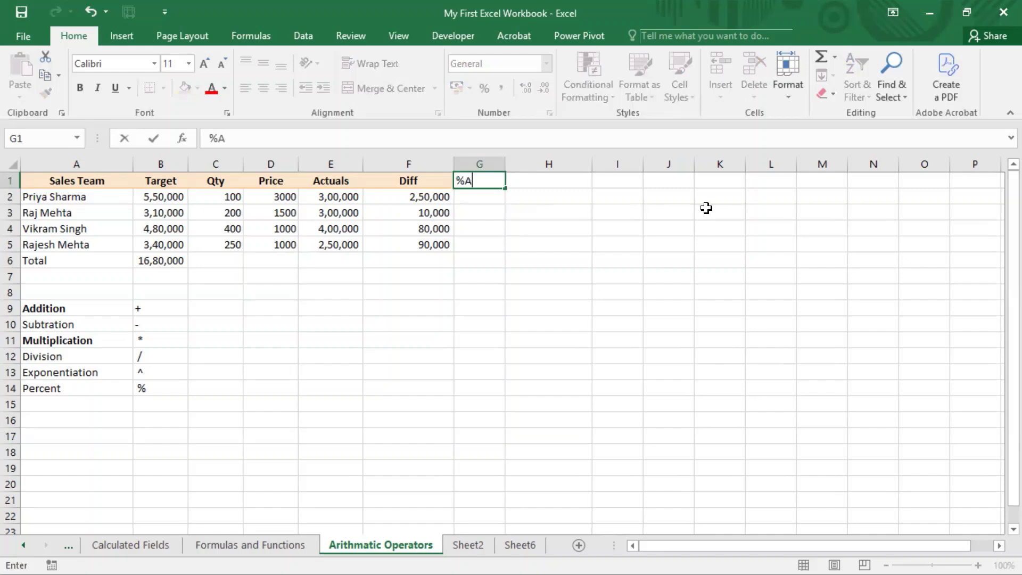
text(chvt)
key(Return)
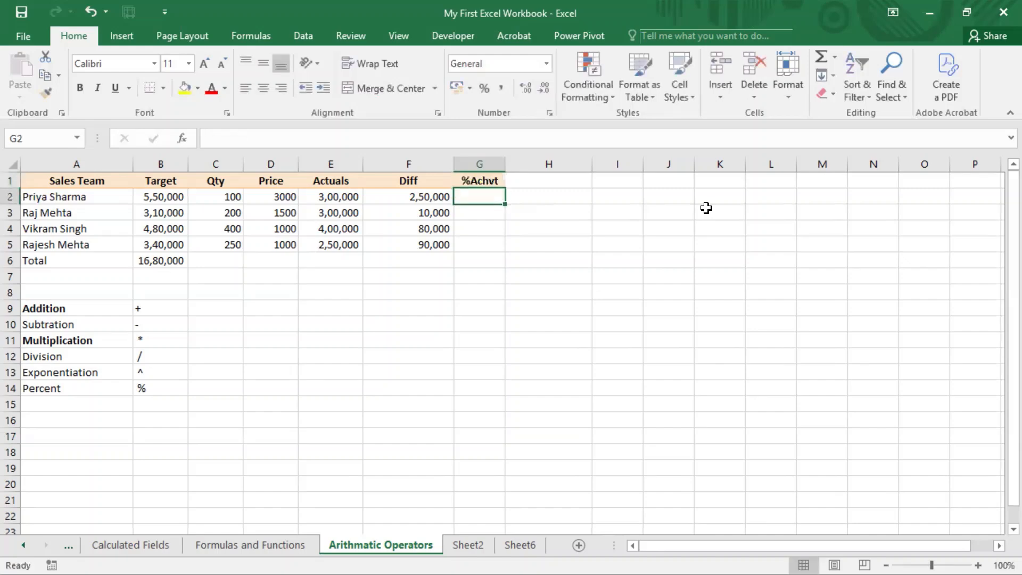
key(Left)
key(Left)
key(Left)
key(Left)
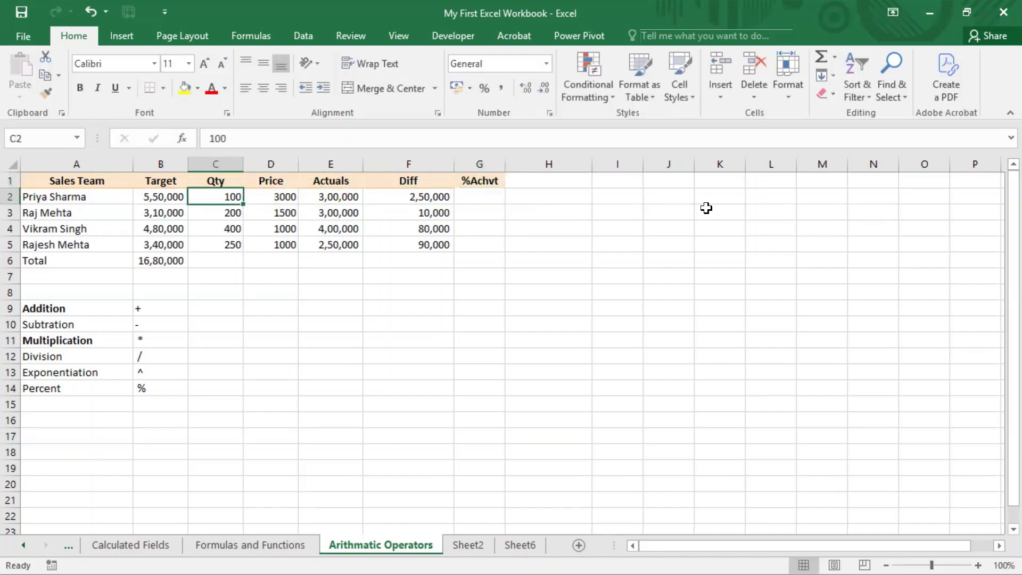
Review the Target, Qty, Price, Actuals and Diff cells across row 2 as the basis for the achievement calculation
key(Right)
key(Right)
key(Right)
key(Right)
key(Left)
key(Left)
key(Left)
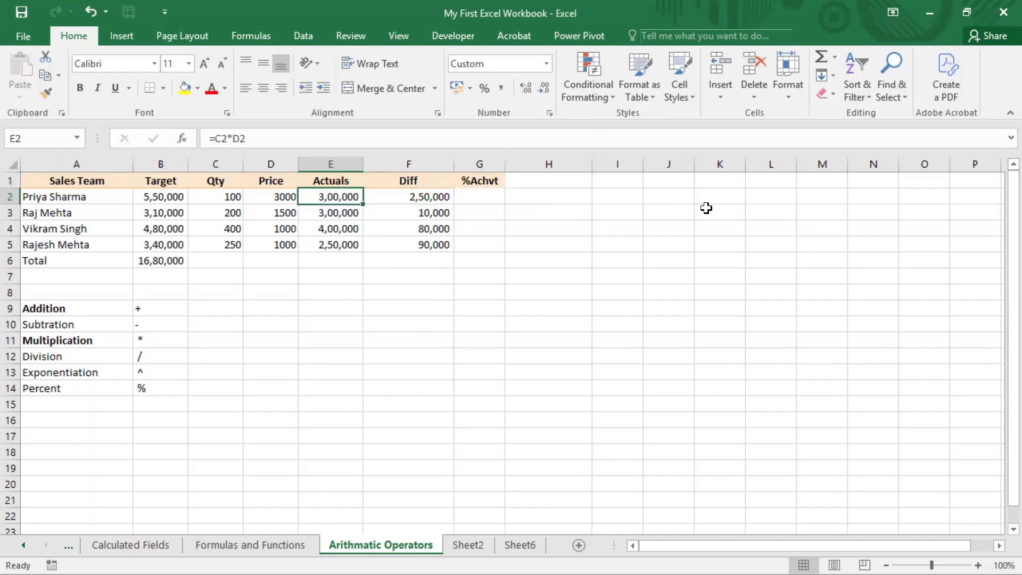
key(Right)
key(Left)
key(Left)
key(Left)
key(Right)
key(Right)
key(Right)
key(Right)
key(Right)
key(Right)
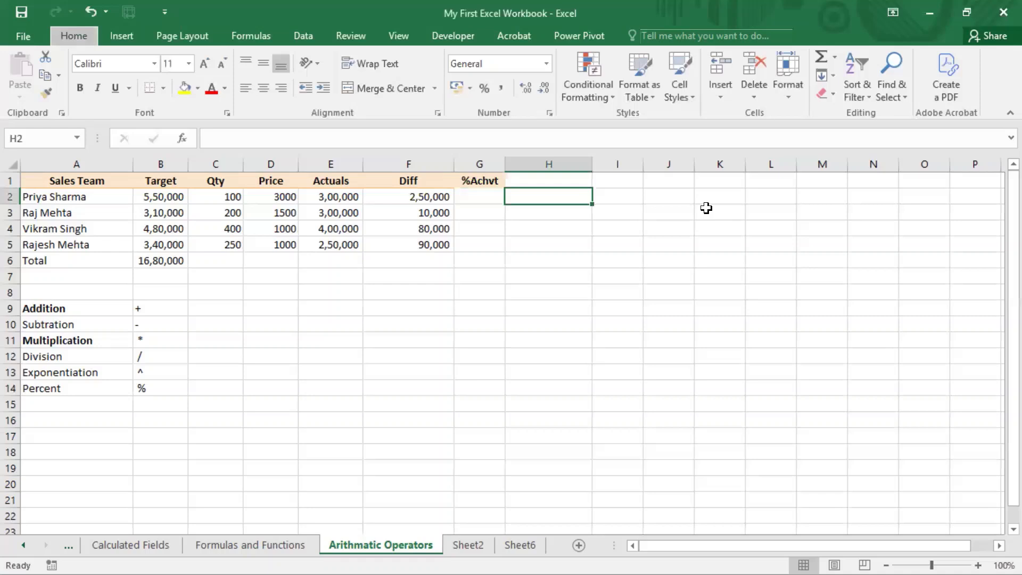
Enter the formula =E2/B2 in G2 to divide Actuals by Target under %Achvt
key(Left)
text(=)
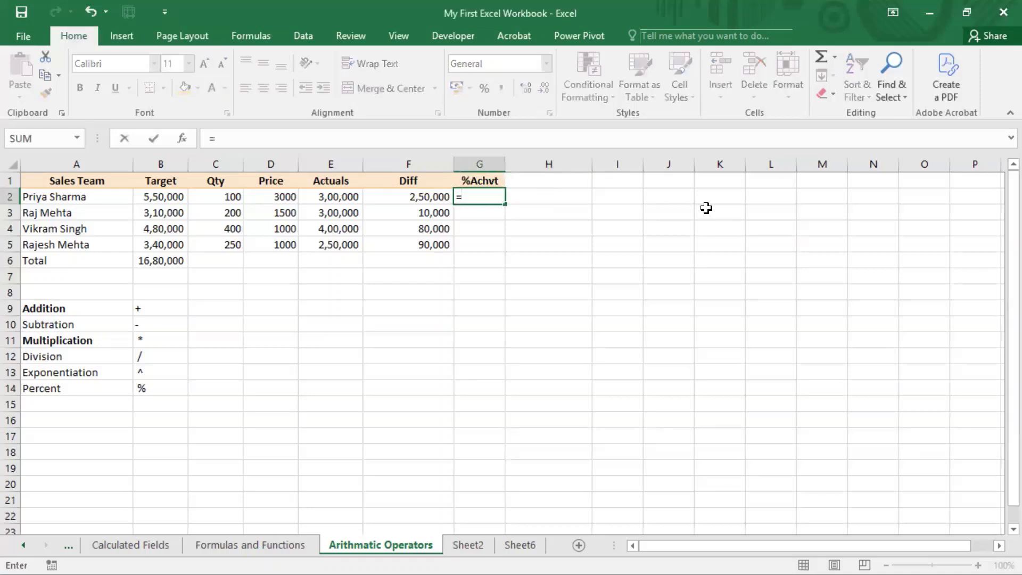
key(Left)
key(Left)
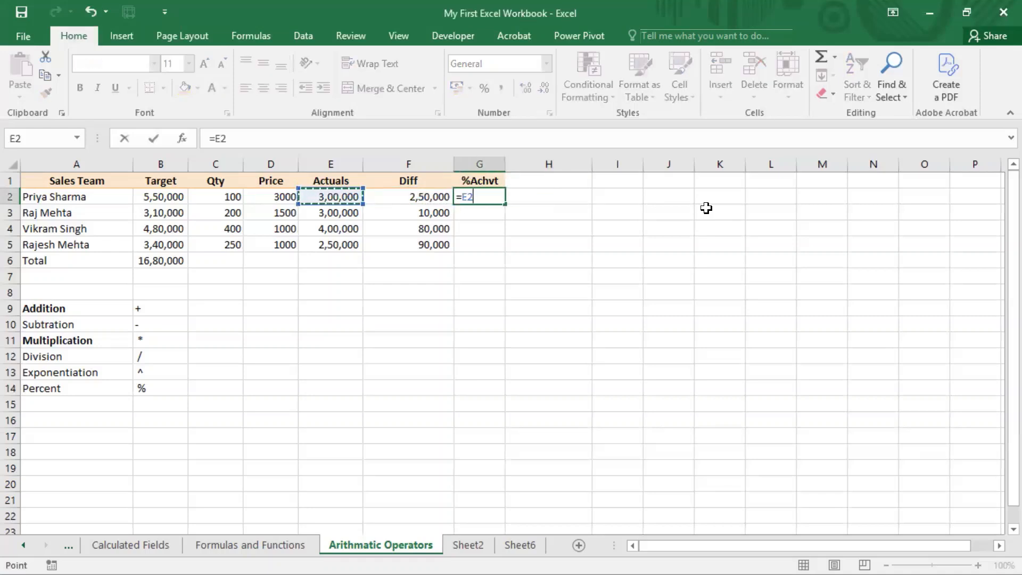
text(/)
key(Left)
key(Left)
key(Left)
key(Left)
key(Left)
key(Left)
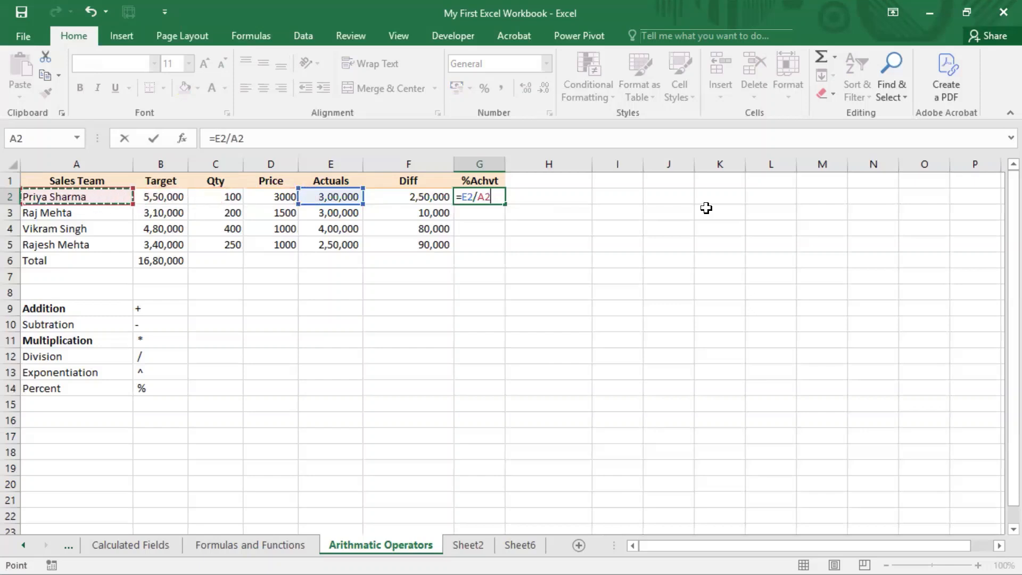
key(Right)
key(Return)
key(Up)
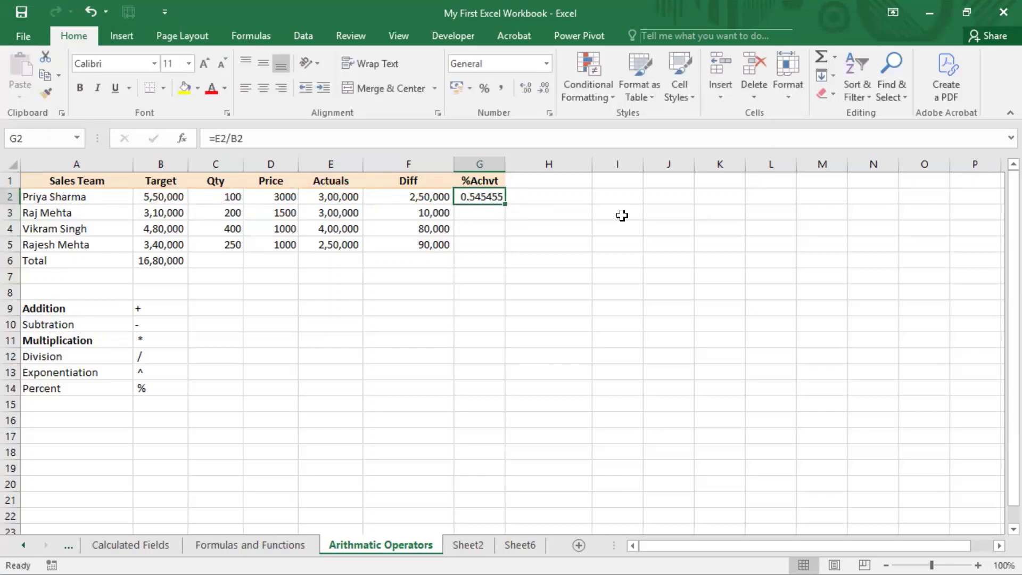
Copy the division formula from G2 down through G5
key(ctrl+c)
key(shift+Down)
key(shift+Down)
key(shift+Down)
key(shift+Down)
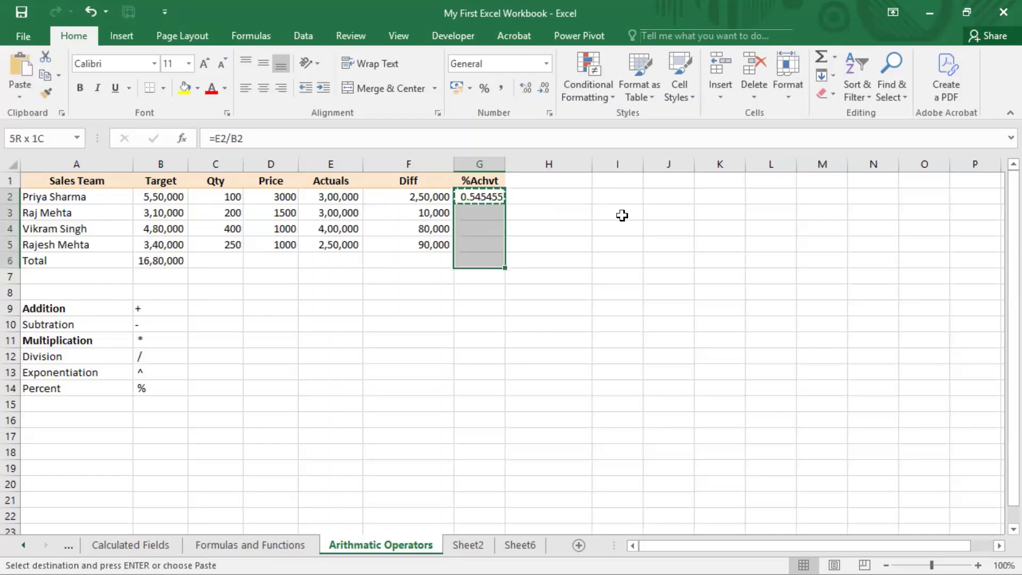
key(shift+Up)
key(ctrl+v)
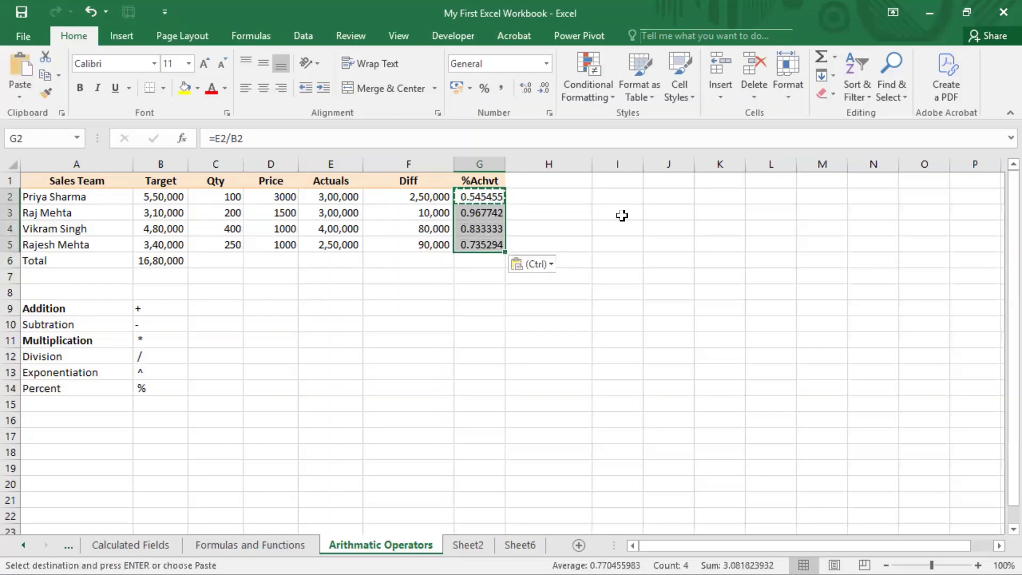
Examine the copied division formulas in the %Achvt column from G2 to G5
key(Up)
key(Down)
key(Down)
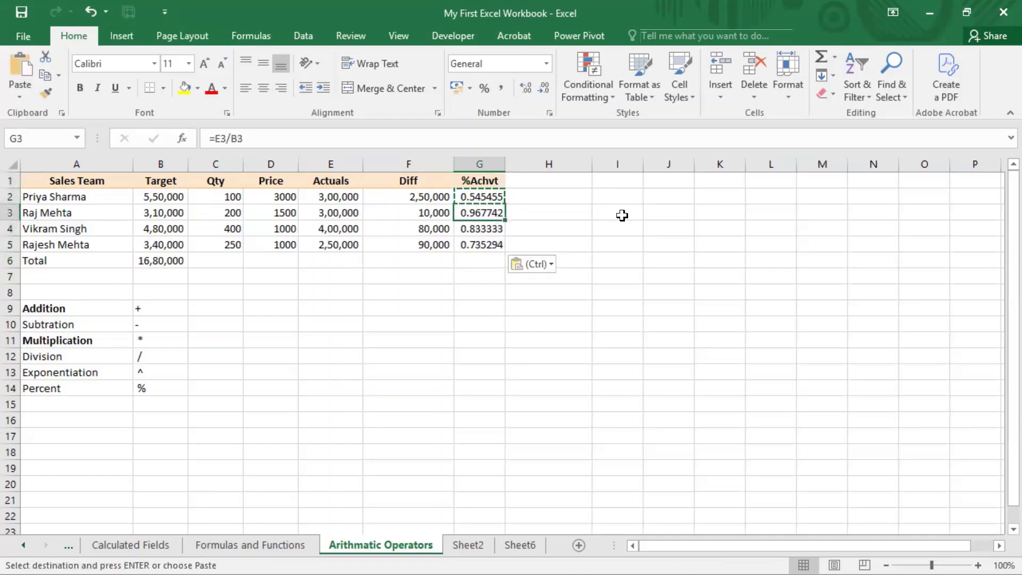
key(Down)
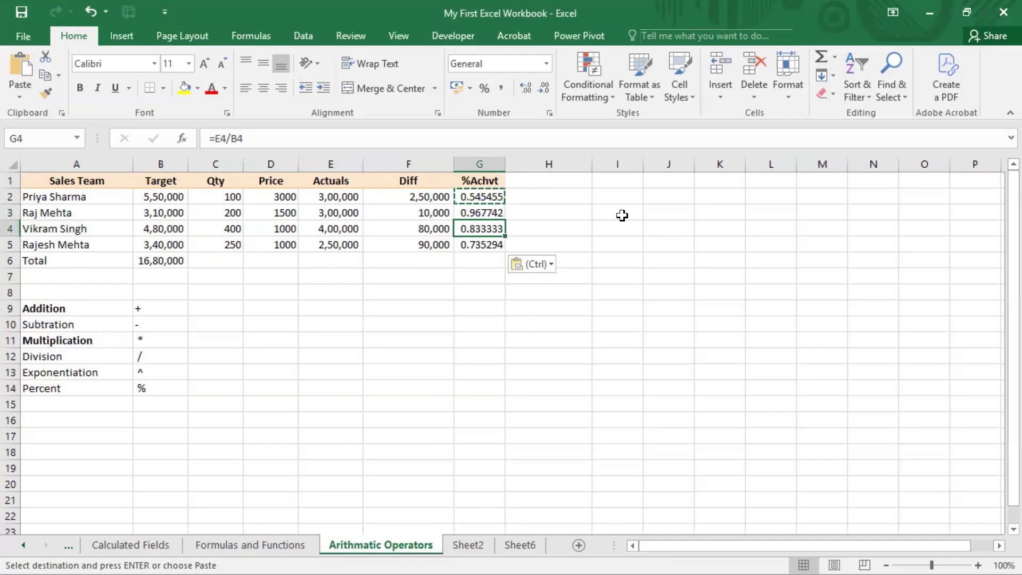
key(Down)
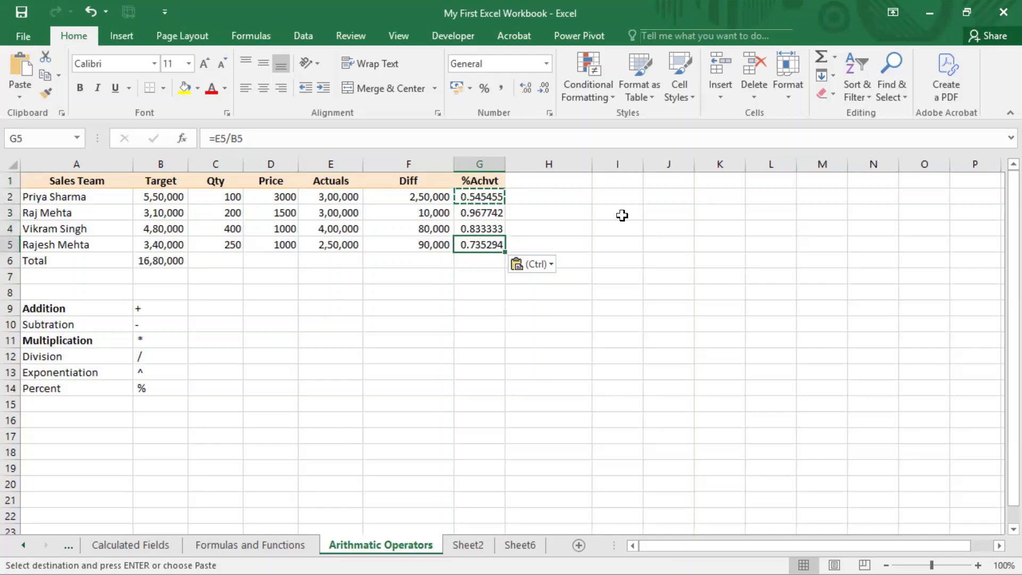
key(ctrl)
key(ctrl+Up)
key(Down)
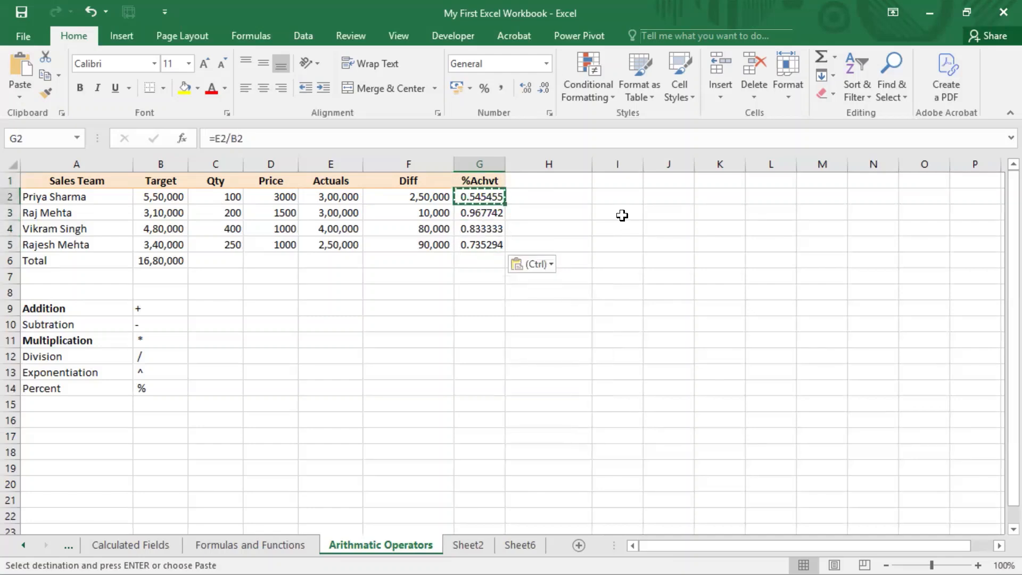
key(ctrl+shift+Down)
key(ctrl+Up)
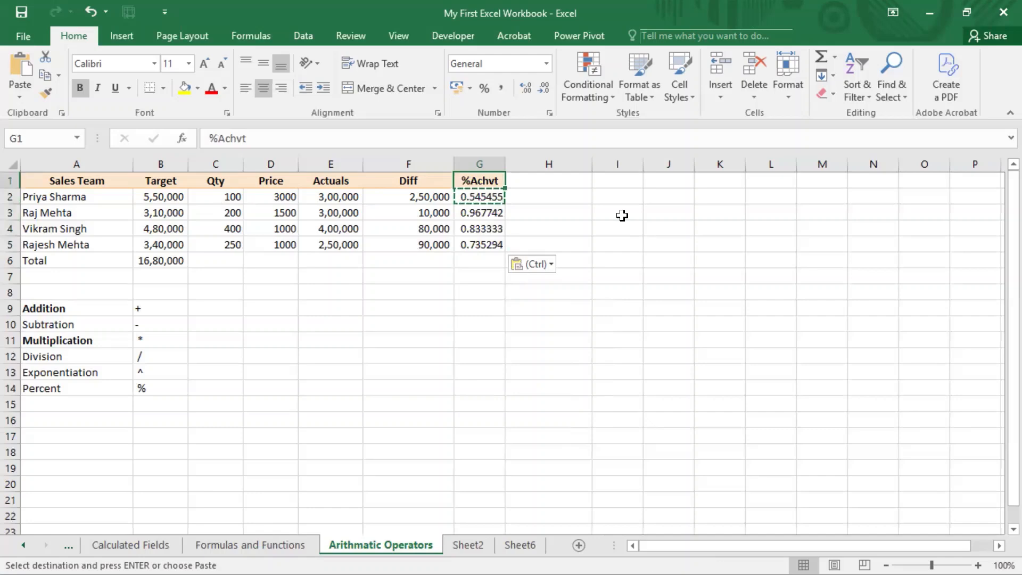
key(Down)
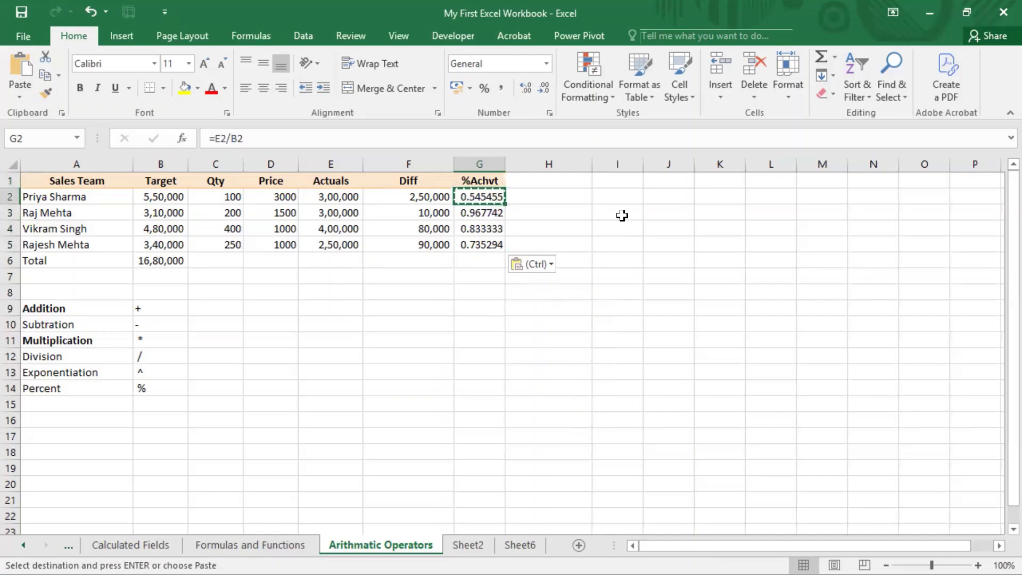
Check the row 2 values and open the formula in G2 to examine its division operator
key(Left)
key(Left)
key(Left)
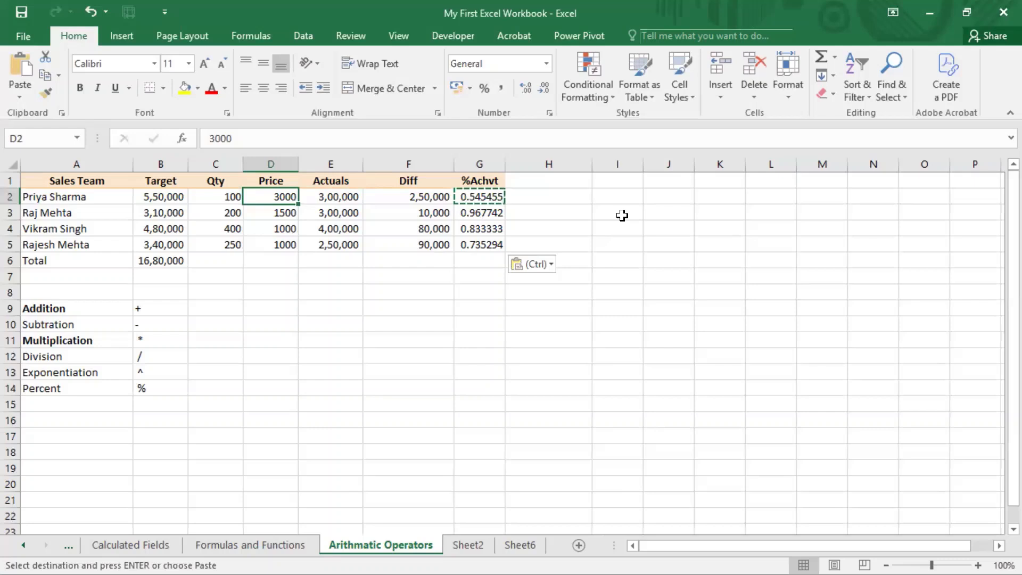
key(Right)
key(Right)
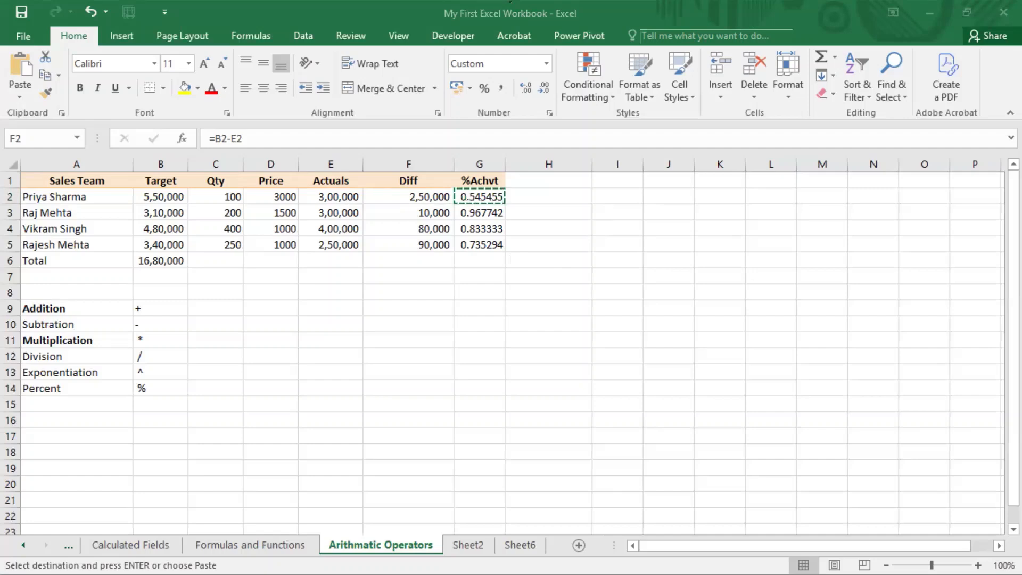
click(484, 197)
double_click(471, 197)
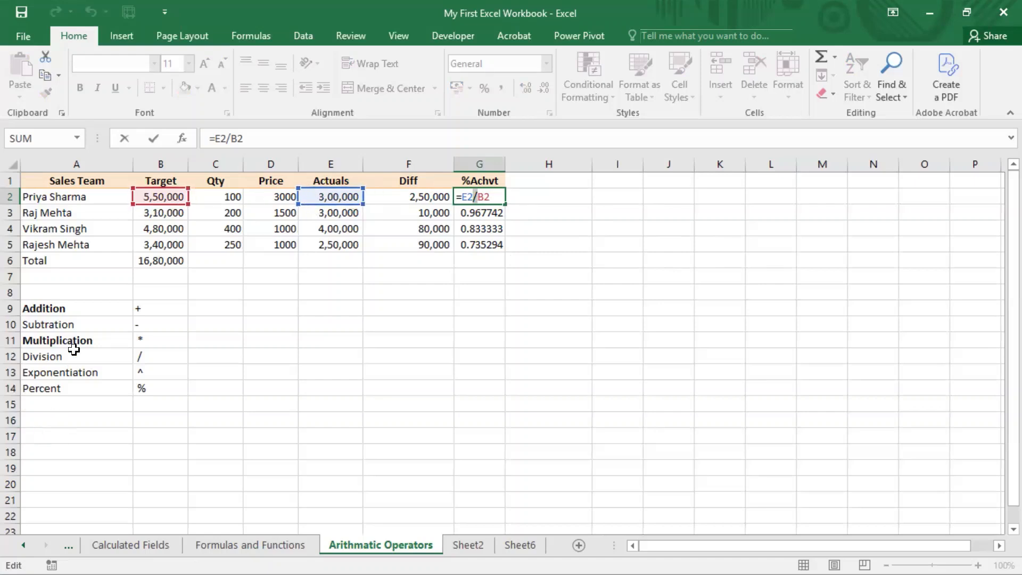
click(511, 3)
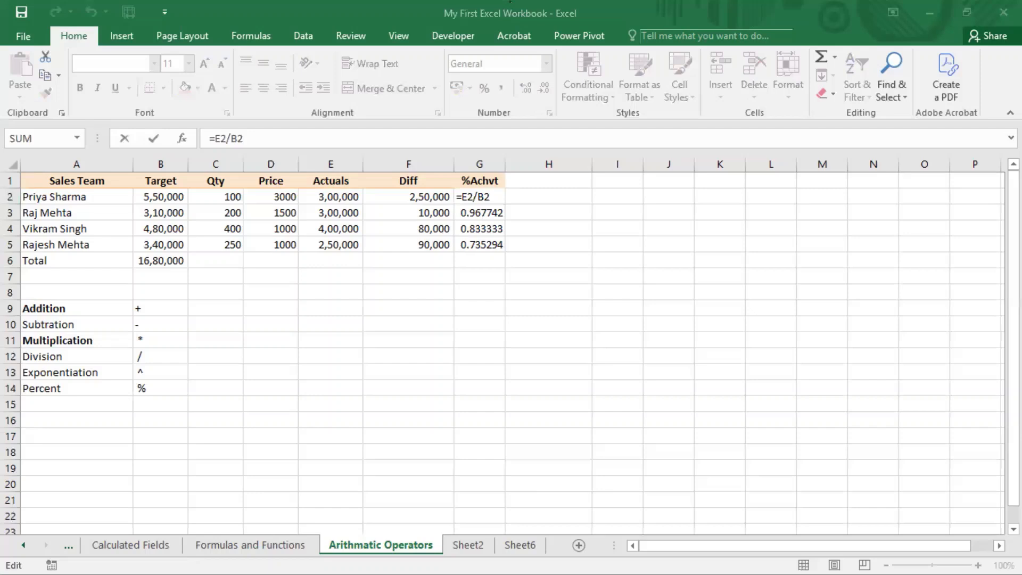
Bold the Subtration, Multiplication and Division labels in A10:A12 and the Percent label in A14
click(69, 357)
drag(91, 325, 87, 356)
key(ctrl+b)
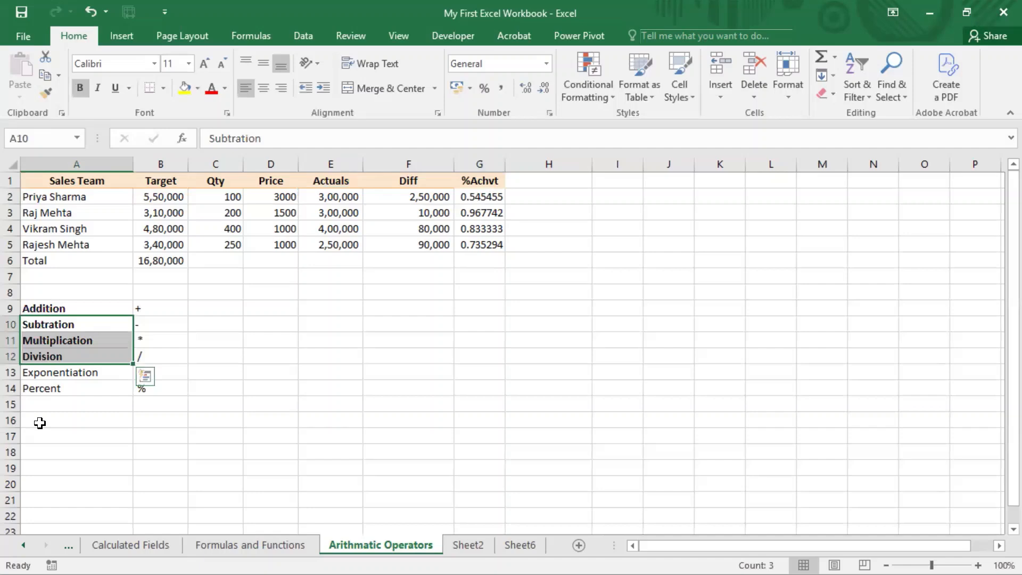
click(68, 389)
key(ctrl+b)
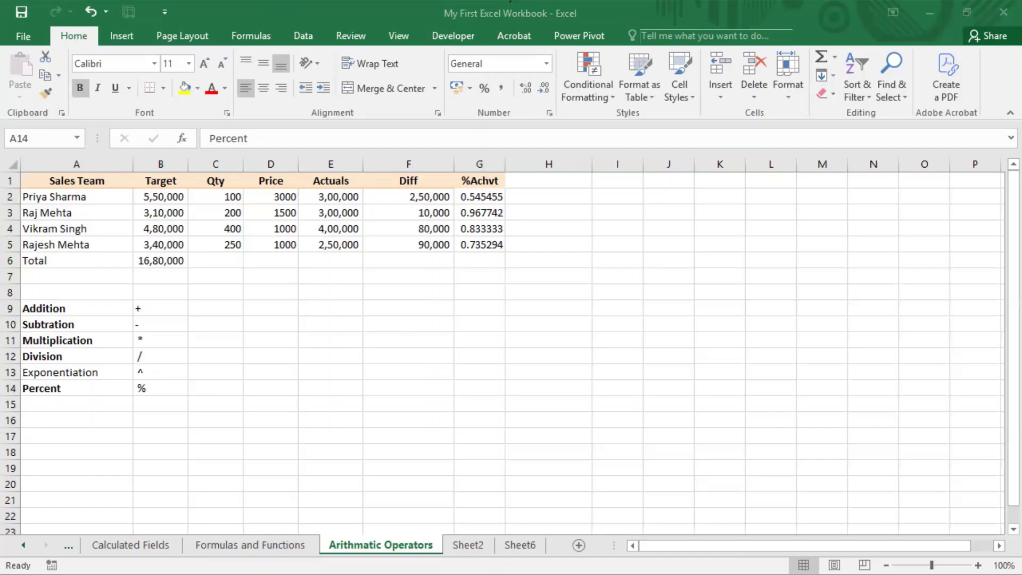
Try the percent operator on the G2 ratio with the formula =G2% in H2, and clear the cell
click(554, 199)
click(484, 195)
click(574, 199)
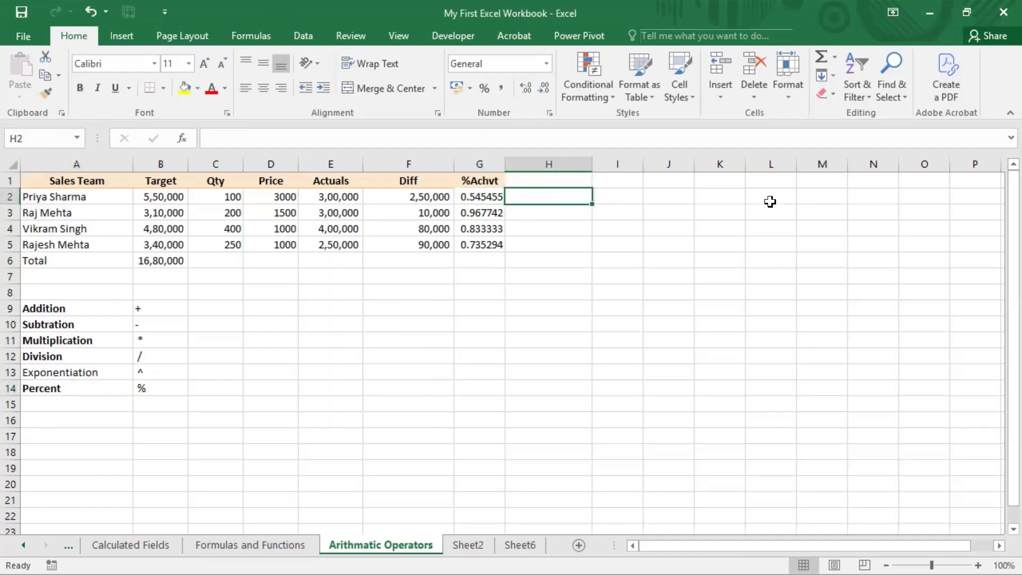
text(=)
key(Left)
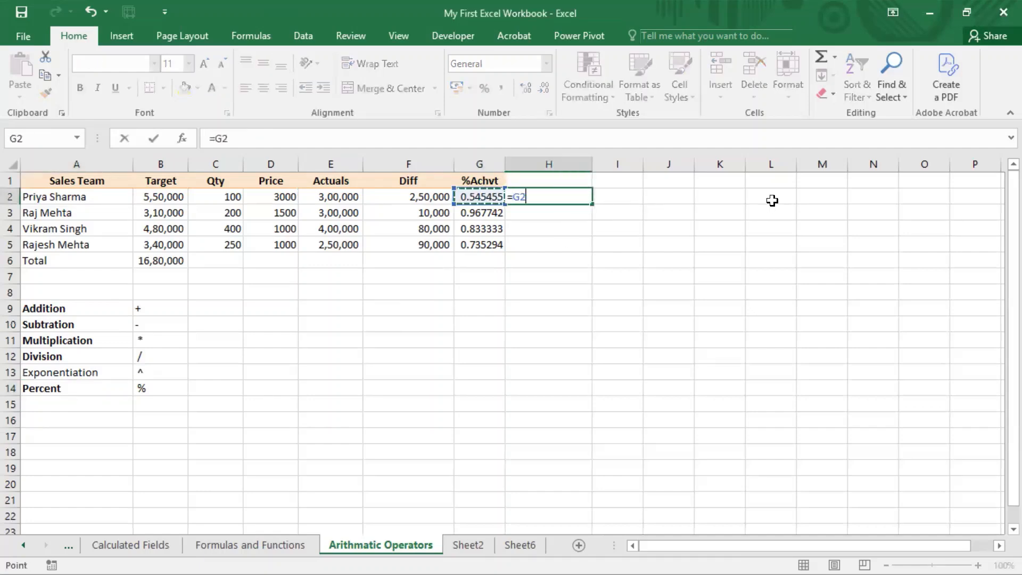
text(%)
key(Return)
key(Up)
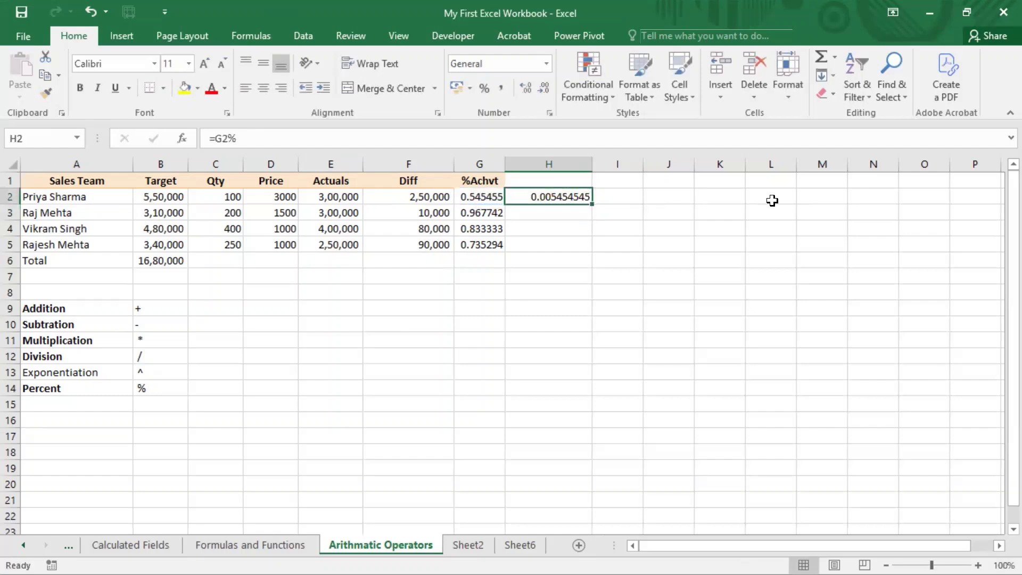
key(Delete)
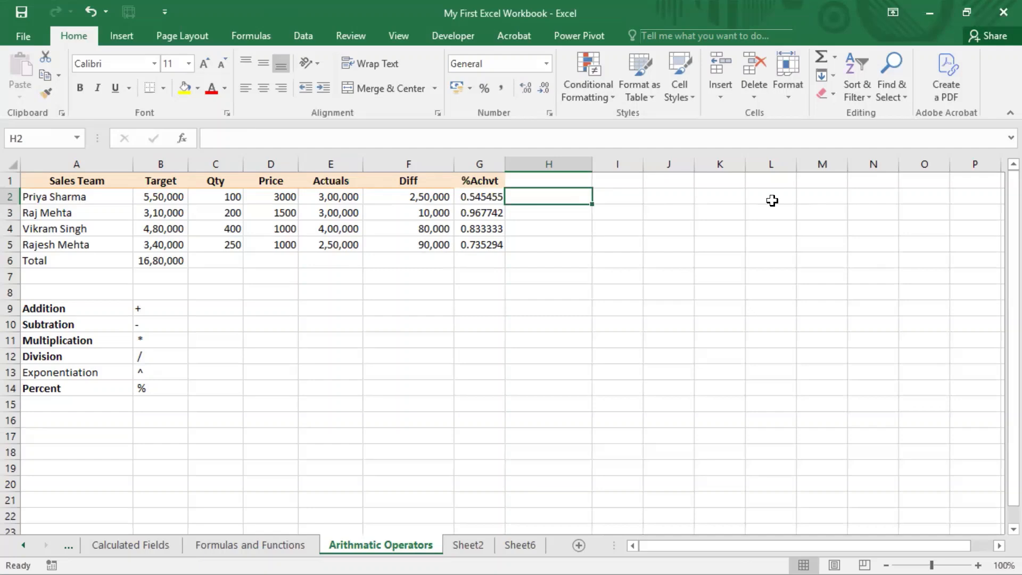
Change the %Achvt formula in G2 to =E2/B2*100
key(Left)
key(F2)
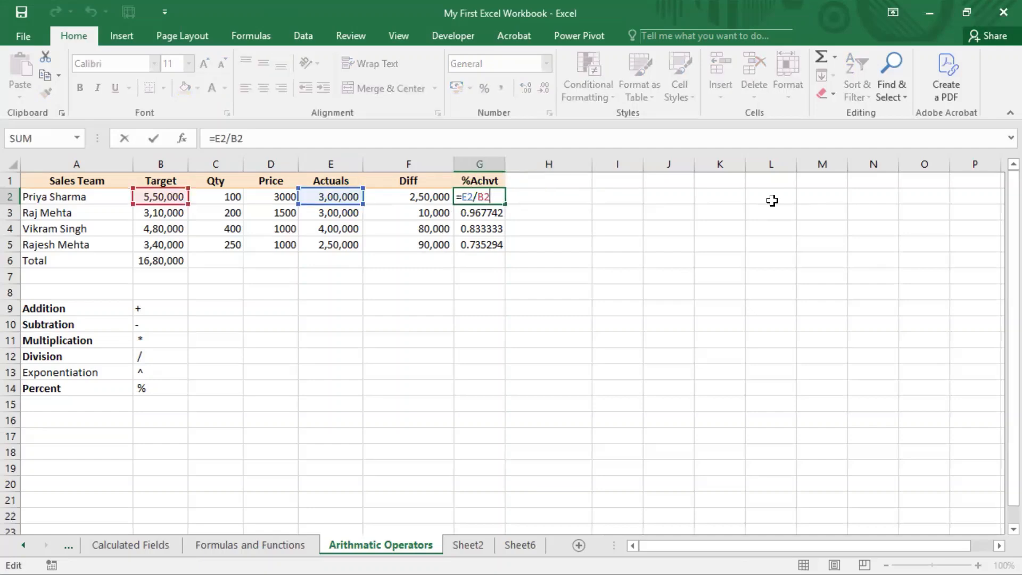
text(*100)
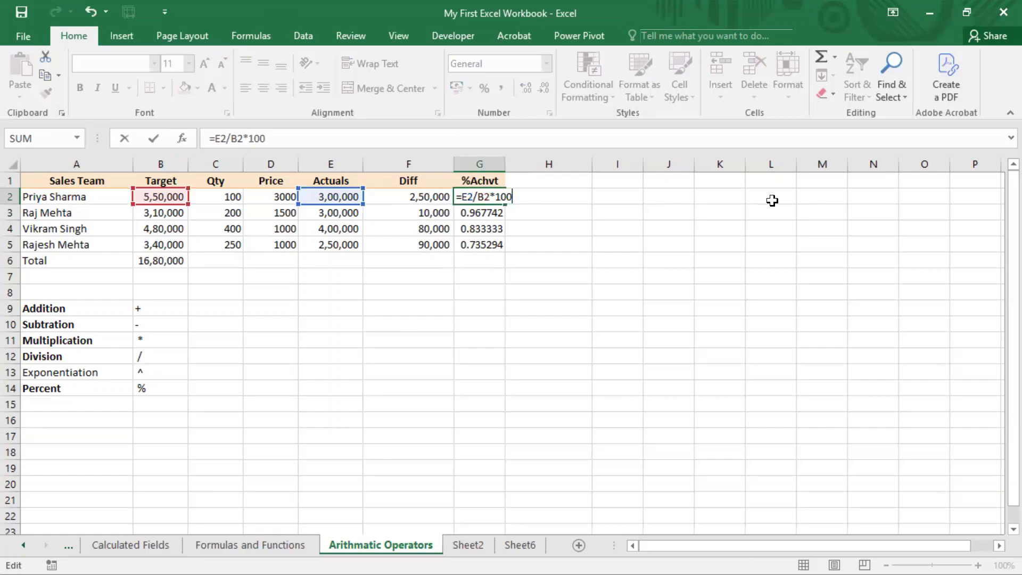
key(Return)
key(Up)
Copy the formula multiplied by 100 from G2 over the %Achvt cells down to G5
key(ctrl+c)
key(shift+Down)
key(shift+Down)
key(shift+Down)
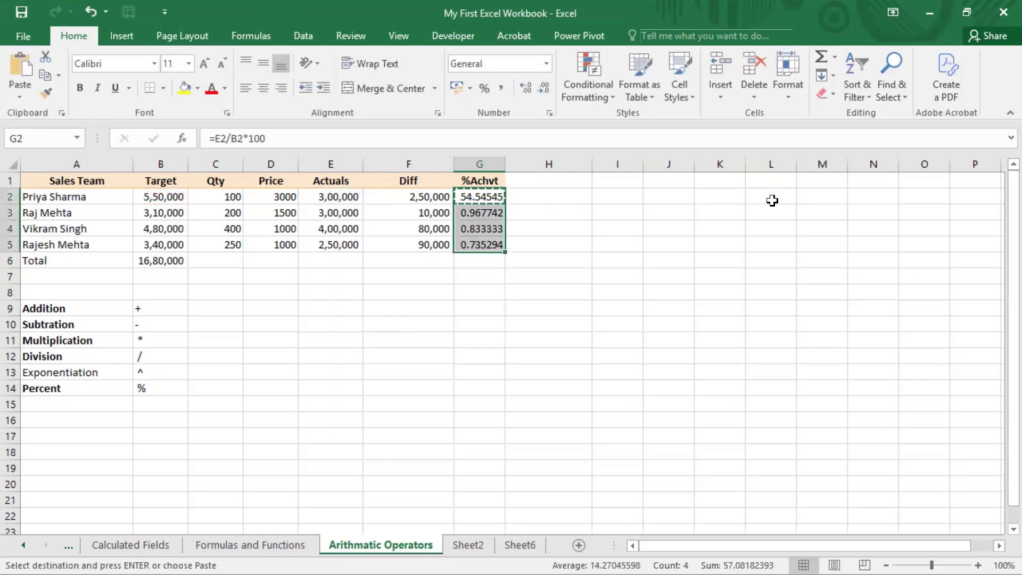
key(ctrl+v)
Enter the formula =G2% in H2 and format the cell as a percentage
key(Up)
key(Right)
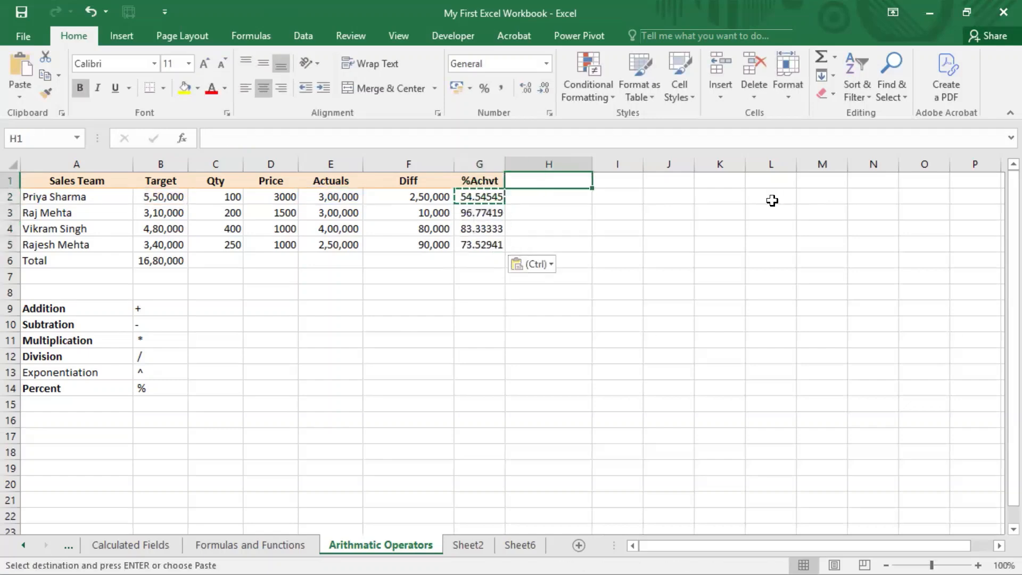
key(Down)
text(=)
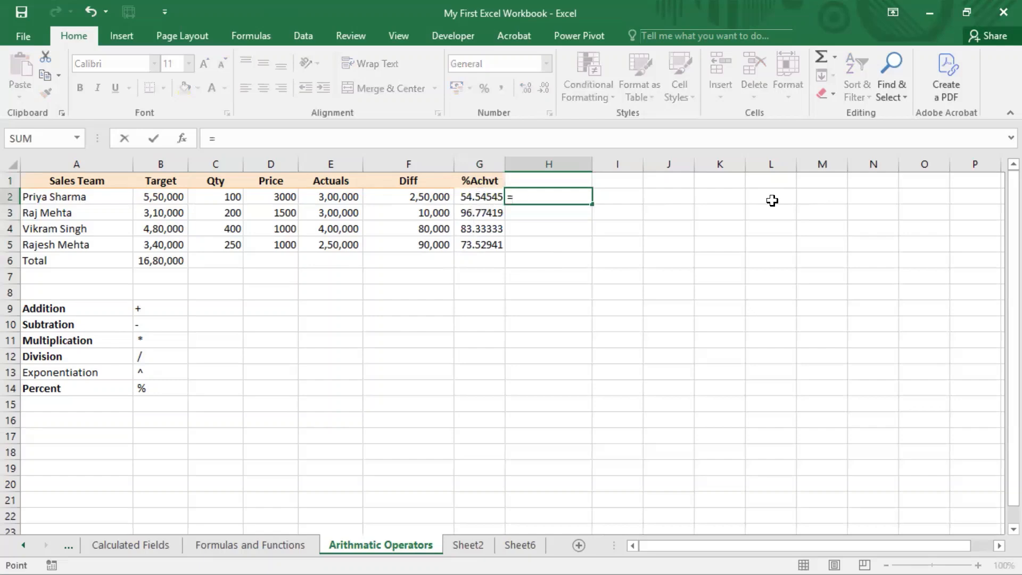
key(Left)
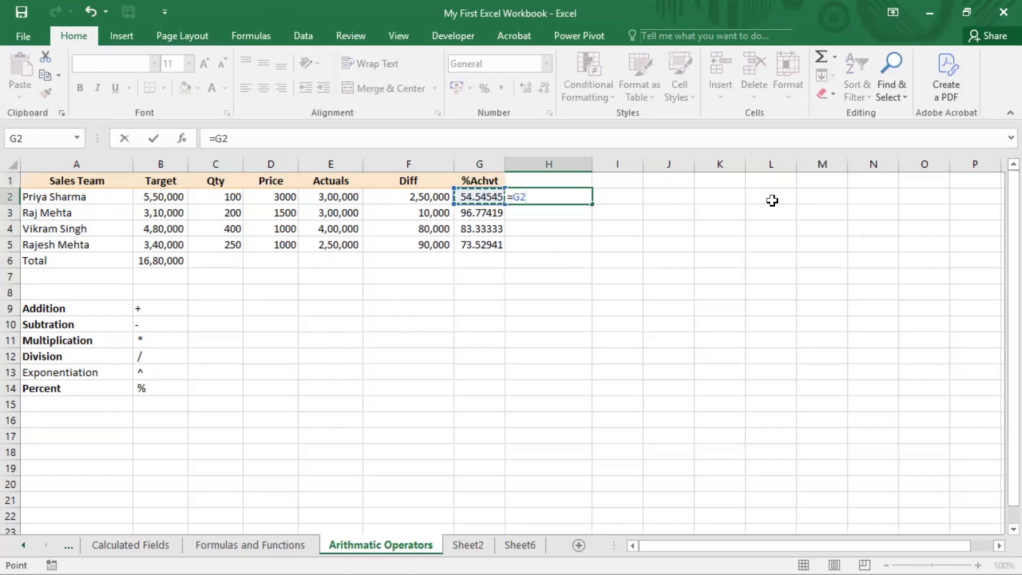
text(%)
key(Return)
key(Up)
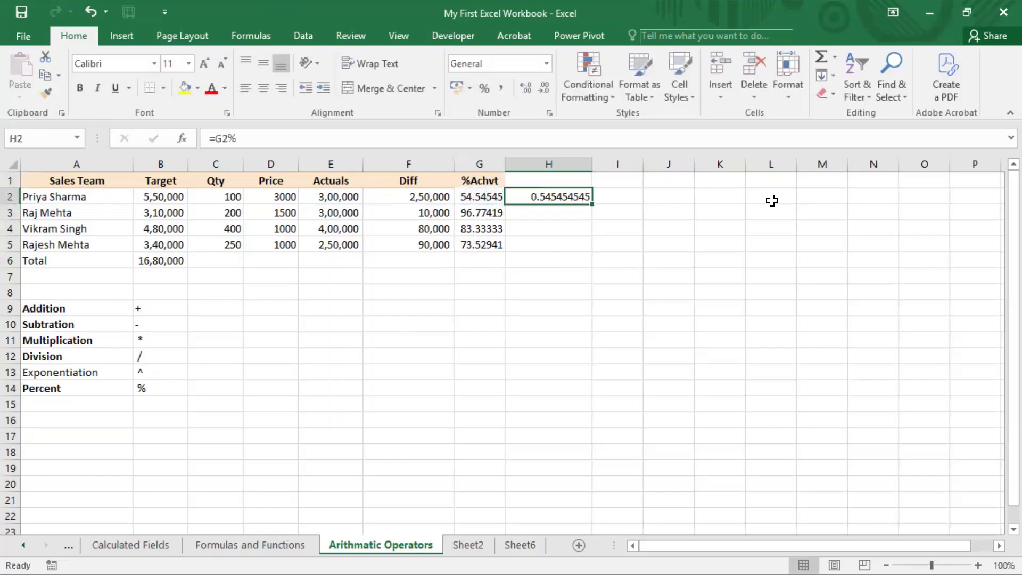
click(485, 90)
Copy the percentage formula and its format from H2 down through H5
key(ctrl+c)
key(Left)
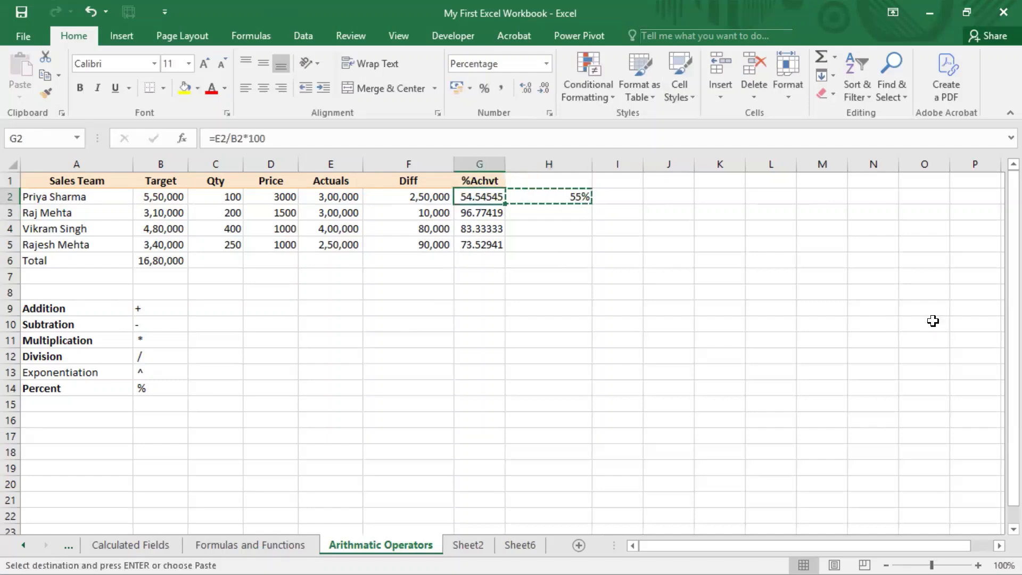
key(Down)
key(Down)
key(Down)
key(Right)
key(shift+Up)
key(shift+Up)
key(shift+Up)
key(ctrl+v)
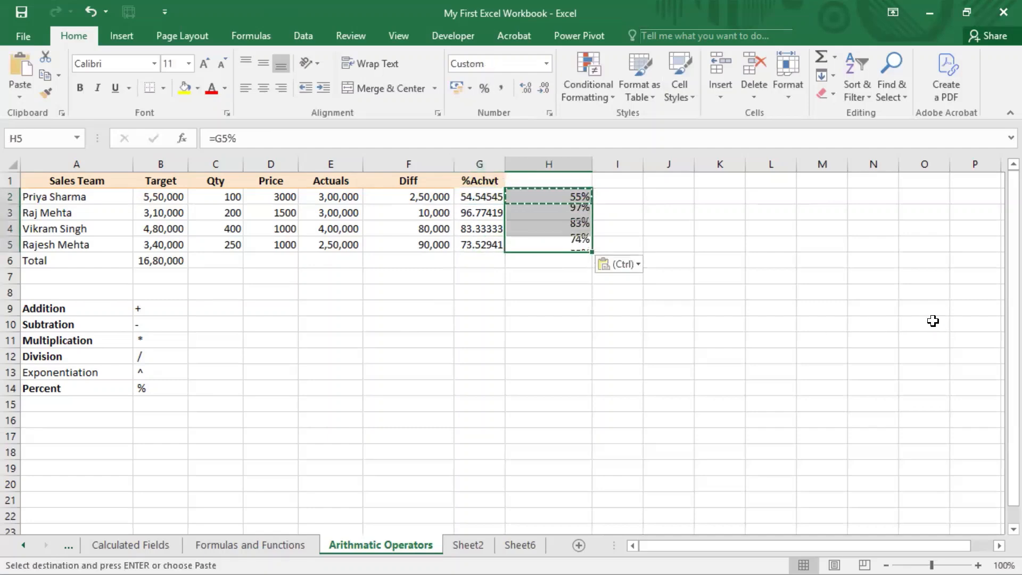
Check the copied percent formulas in column H and open H2 to examine its percent operator
key(Up)
key(Up)
key(Up)
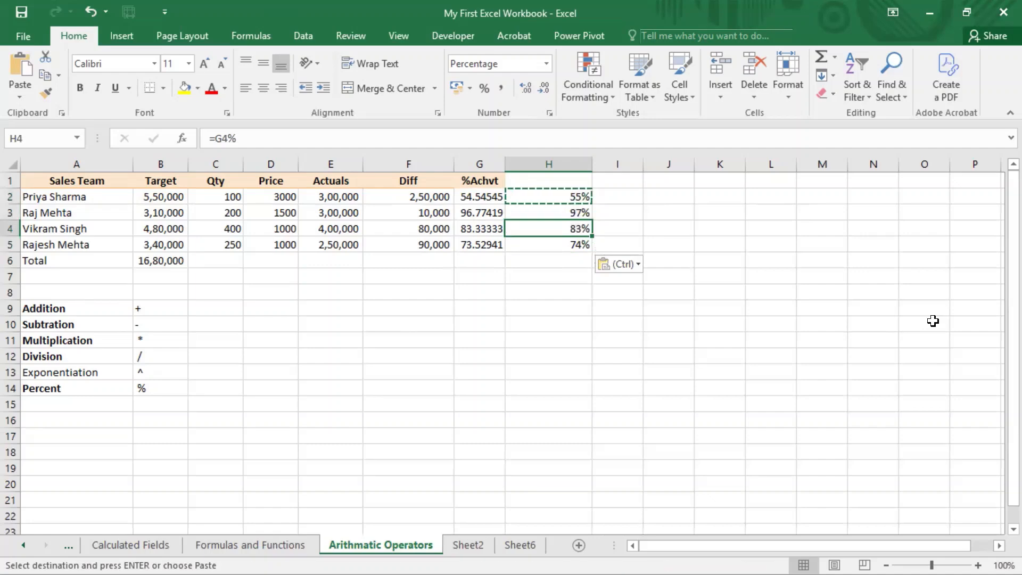
key(Escape)
key(F2)
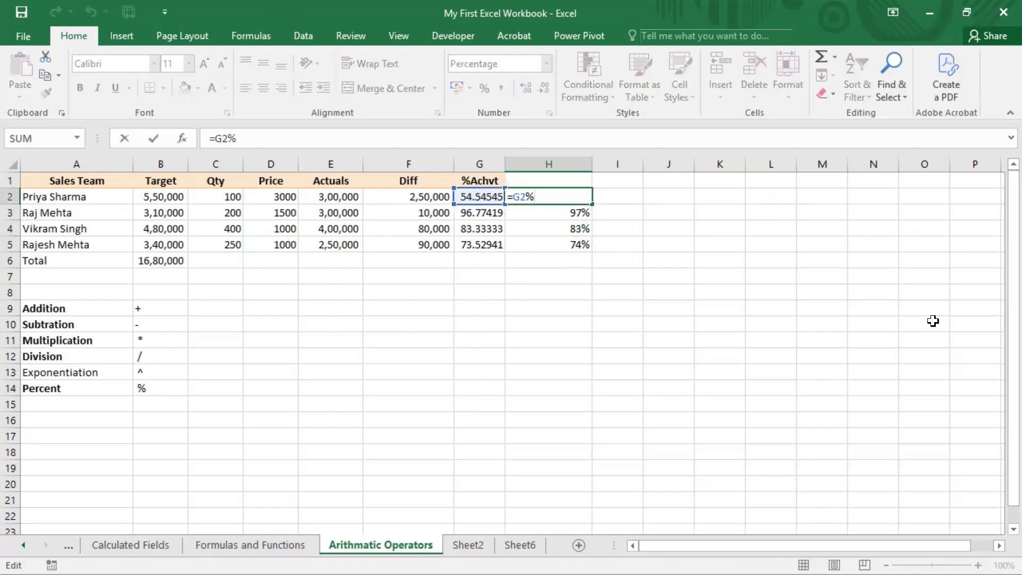
key(Escape)
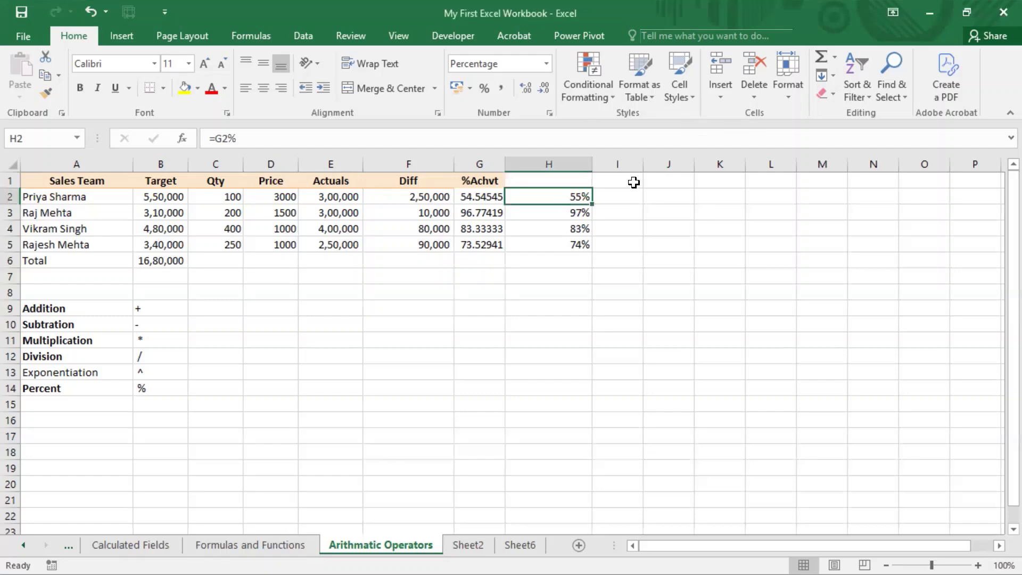
Enter the formula =E2/B2*100 in I2 to calculate the first salesperson's achievement without the percent operator
click(642, 198)
text(=)
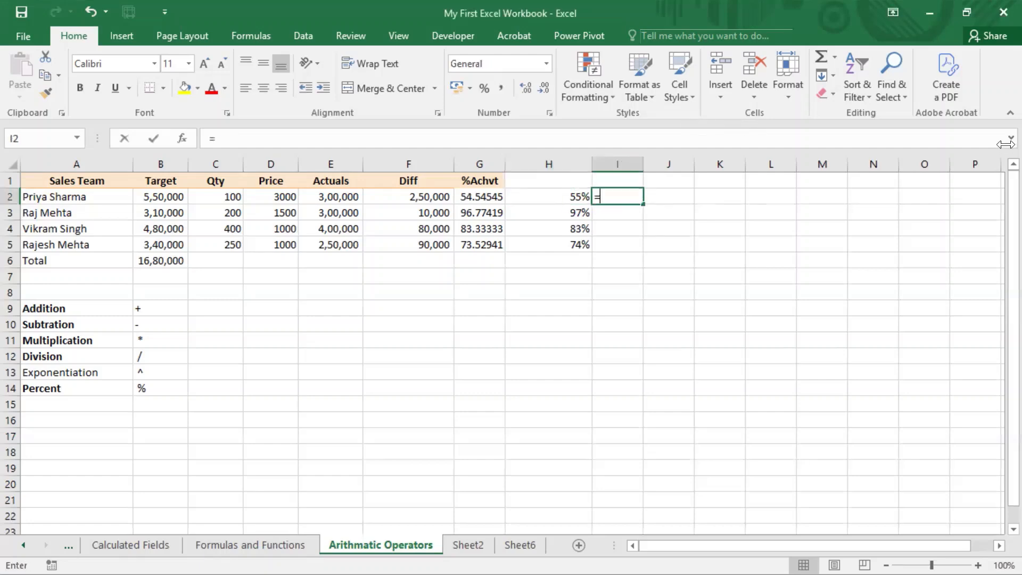
key(Left)
key(Left)
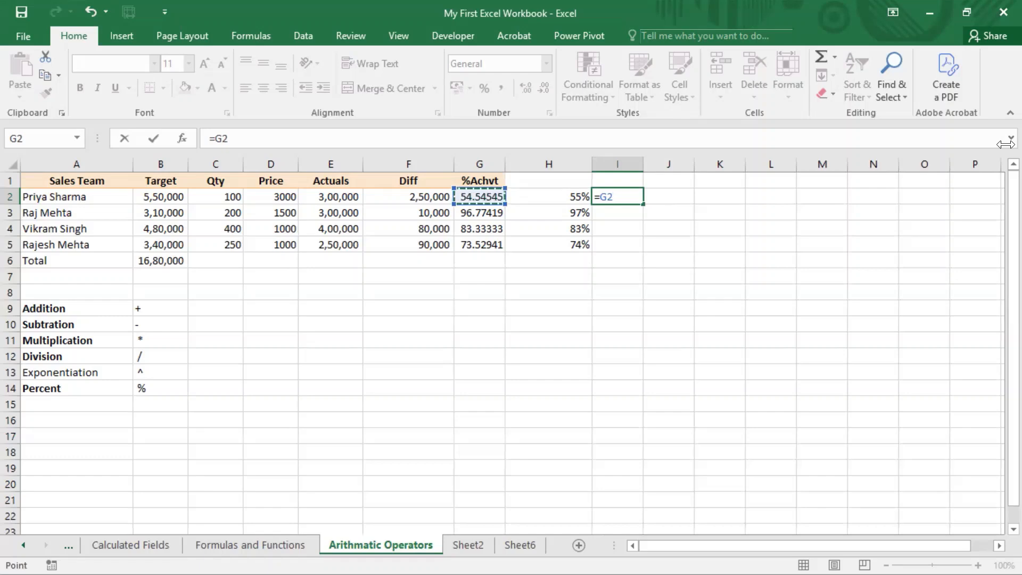
key(Left)
key(Left)
text(/)
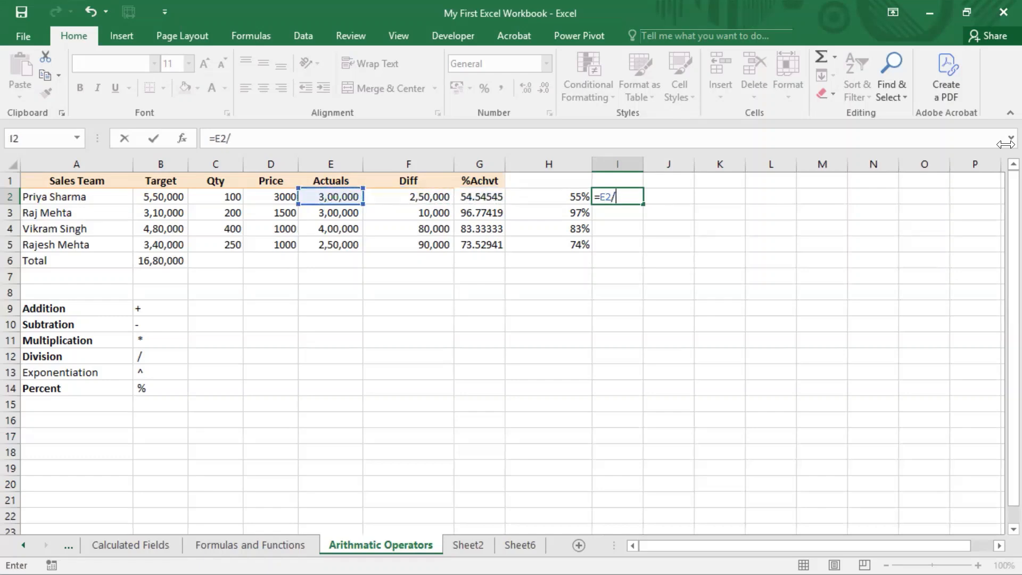
key(Left)
key(Left)
key(Left)
key(Left)
key(Left)
key(Left)
key(Left)
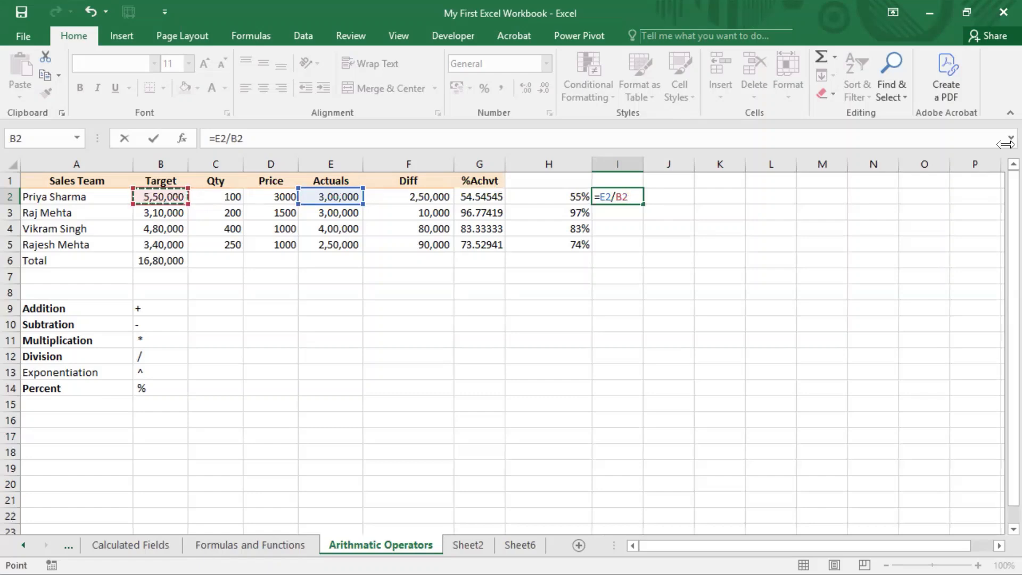
text(*100)
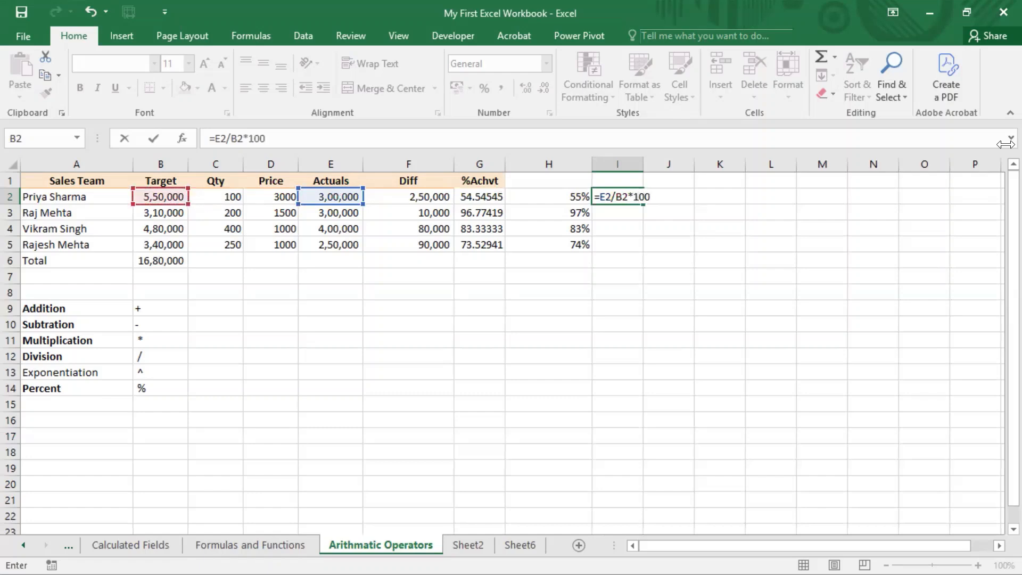
key(ctrl+Return)
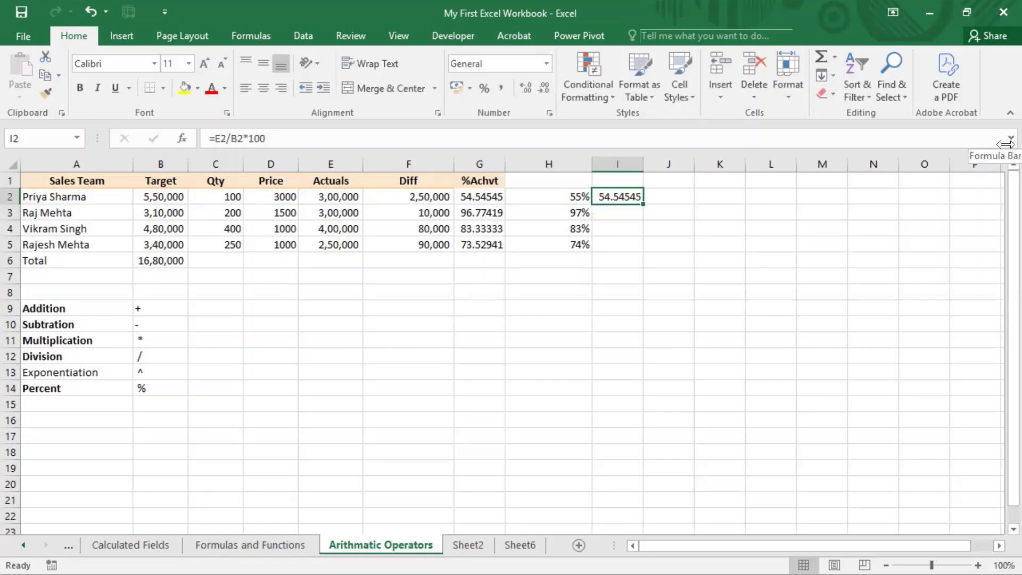
Try the percentage format on I2, undo it, and reduce the displayed number to zero decimal places
click(484, 88)
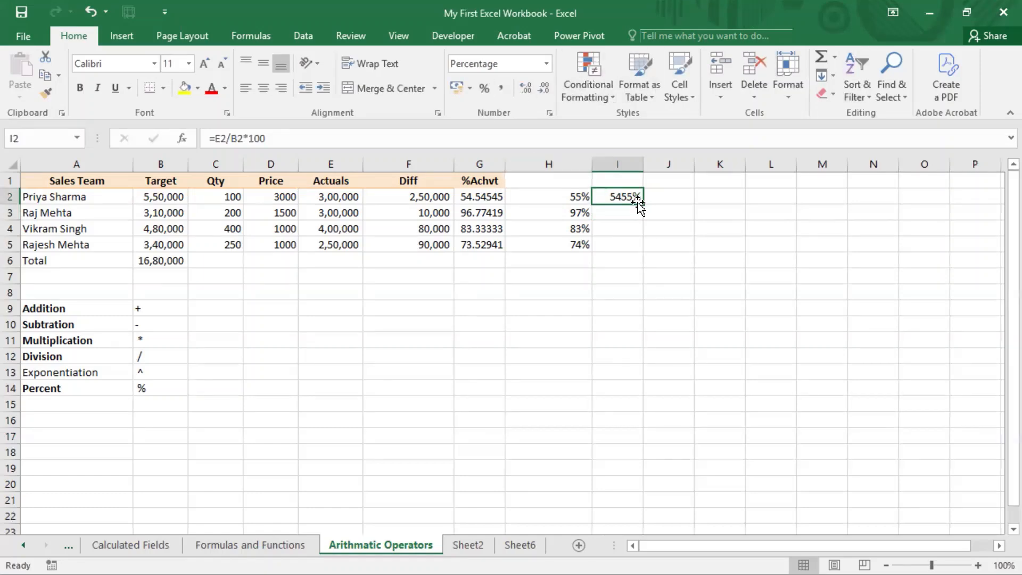
key(ctrl+z)
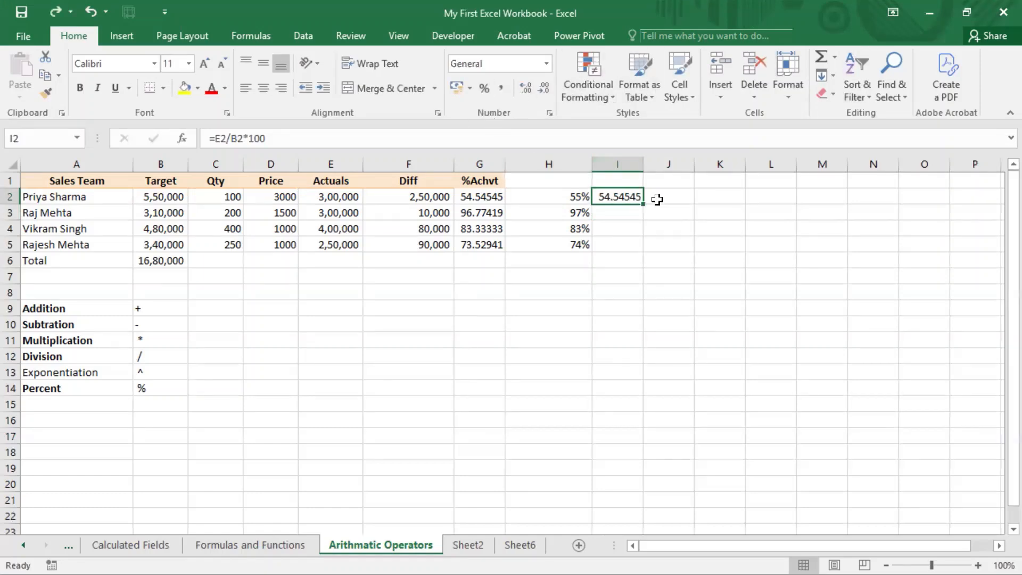
click(528, 88)
click(528, 88)
click(546, 93)
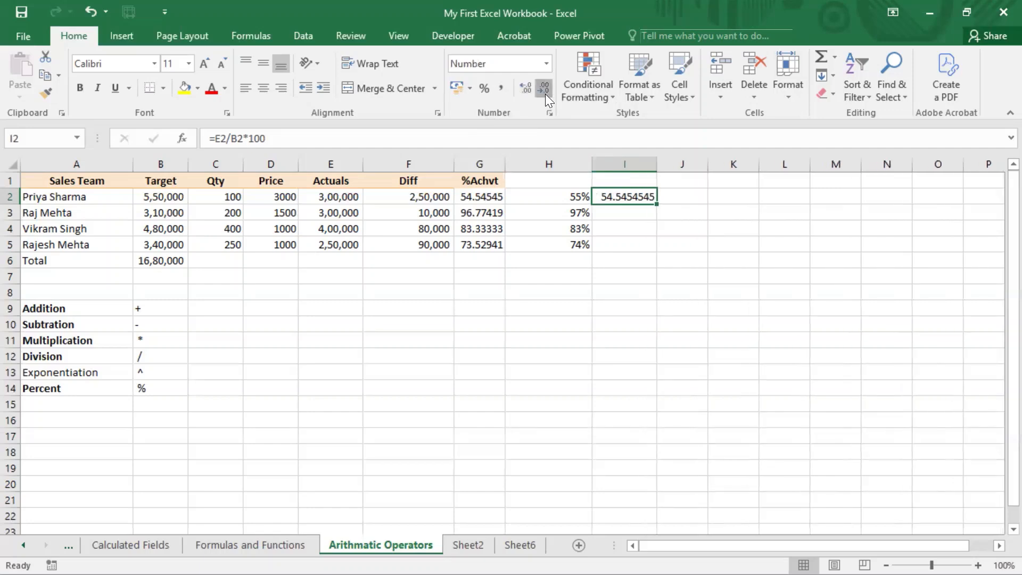
click(545, 93)
click(545, 94)
click(545, 94)
click(546, 94)
click(545, 93)
click(545, 94)
Compare I2 with the percentages in H2:H5 and clear the test formula from I2
drag(579, 196, 574, 254)
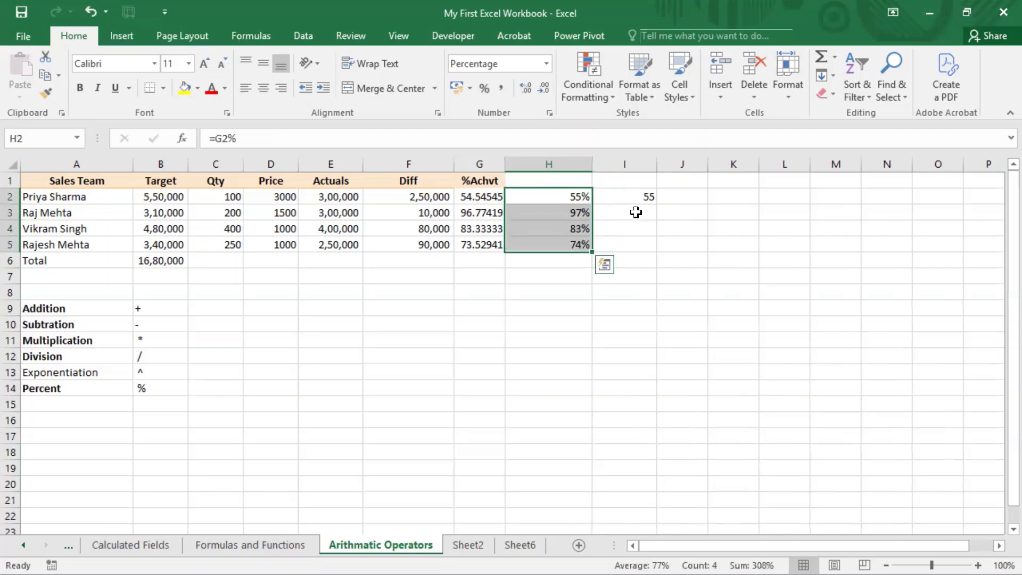
click(638, 198)
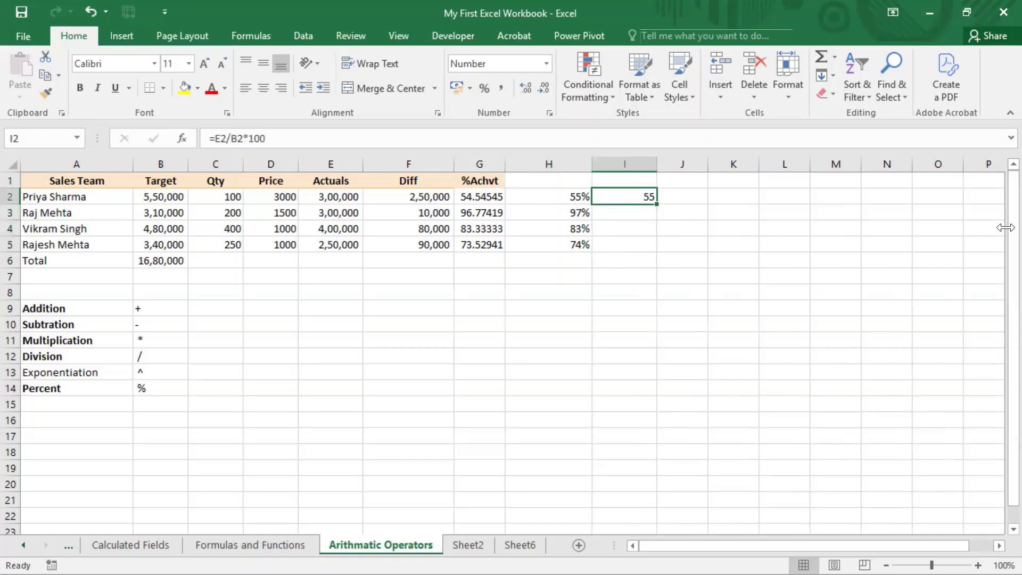
key(Delete)
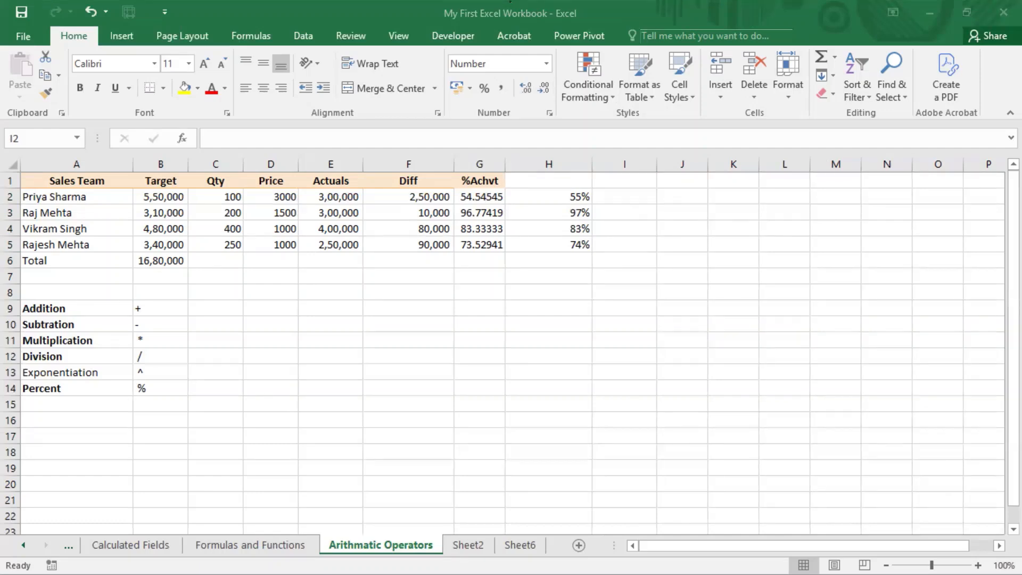
Enter 2 in D9 as the base and 2 in E9 as the exponent for the Exponentiation example
drag(125, 370, 155, 368)
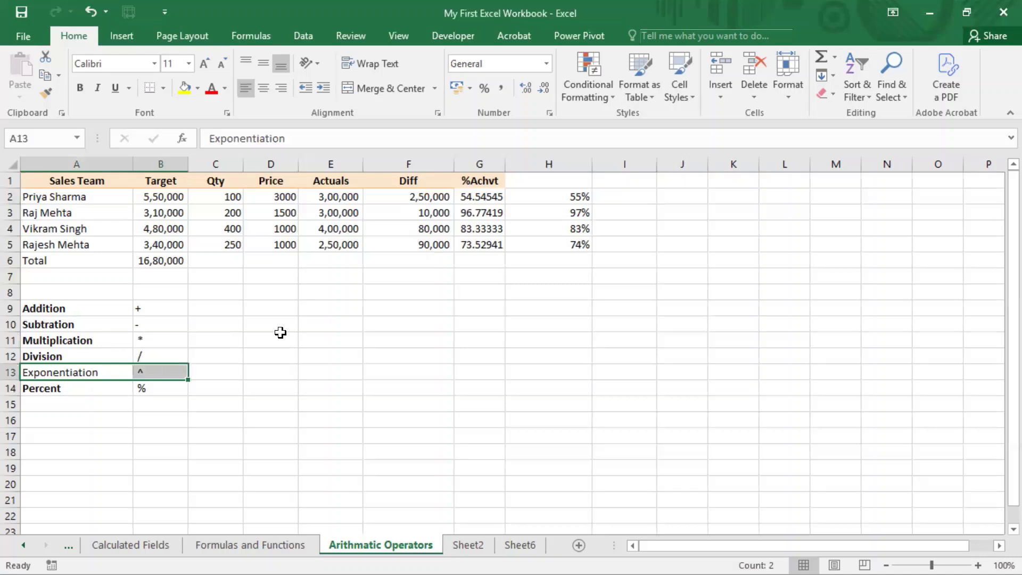
click(580, 281)
click(325, 276)
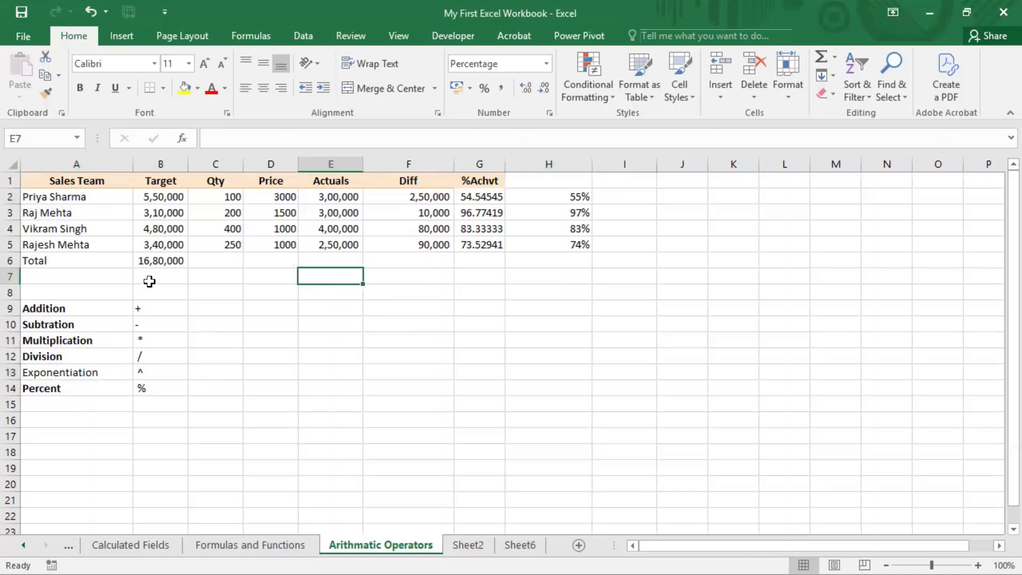
click(268, 306)
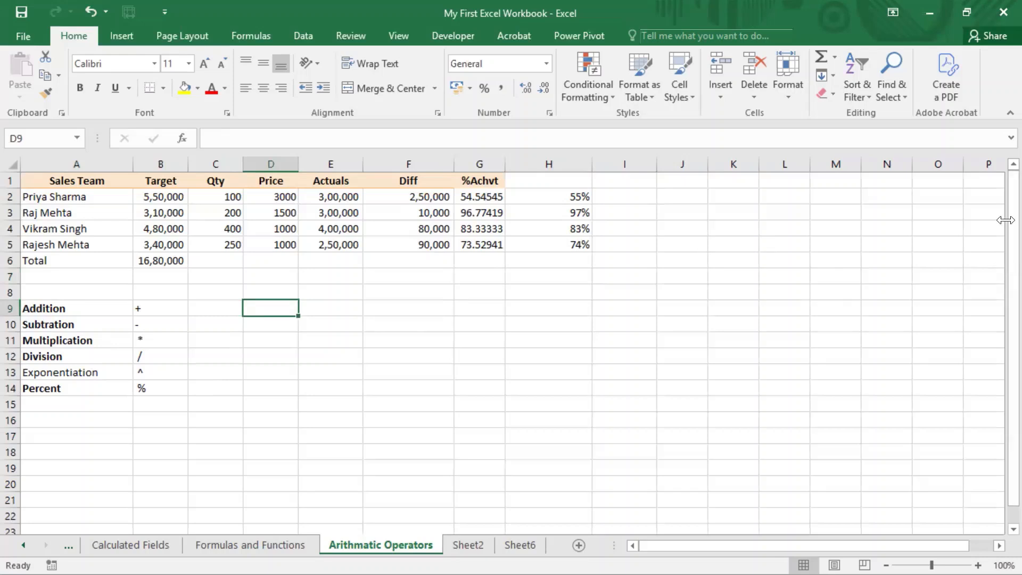
text(2)
key(Return)
key(Up)
key(Right)
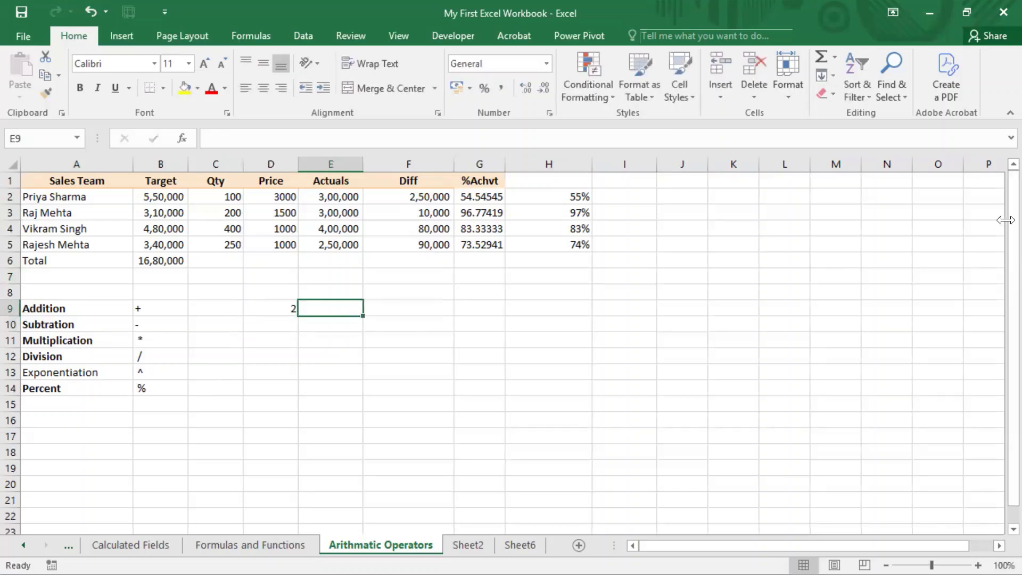
text(2)
key(Tab)
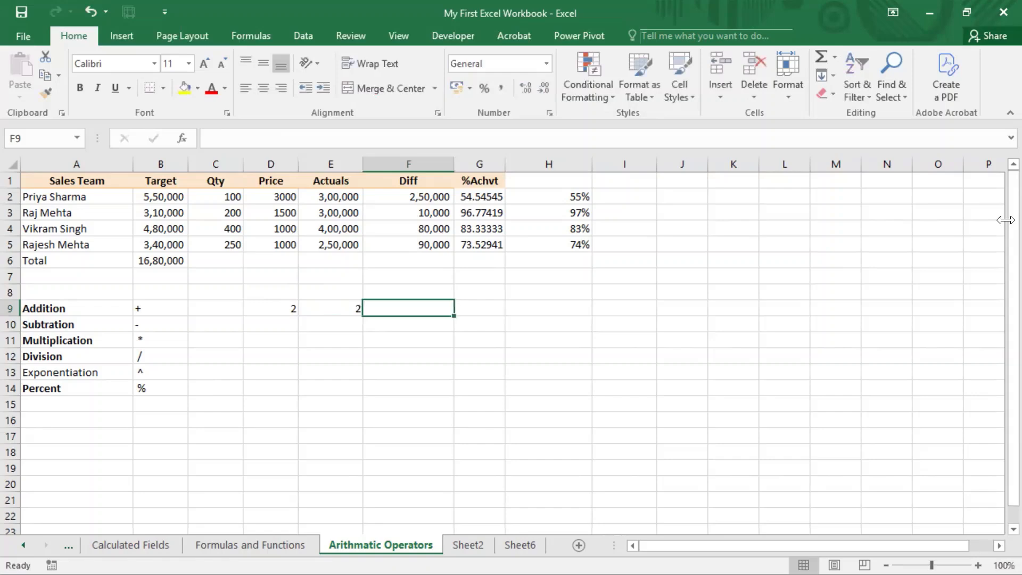
Enter the exponentiation formula =D9^E9 in F9
text(=)
key(Left)
key(Left)
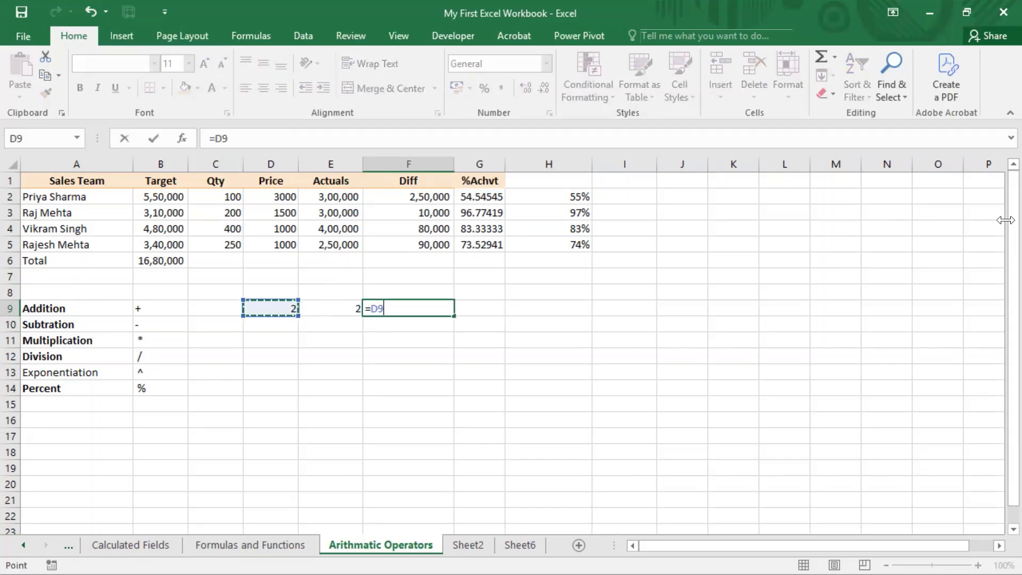
text(^)
key(Left)
key(Return)
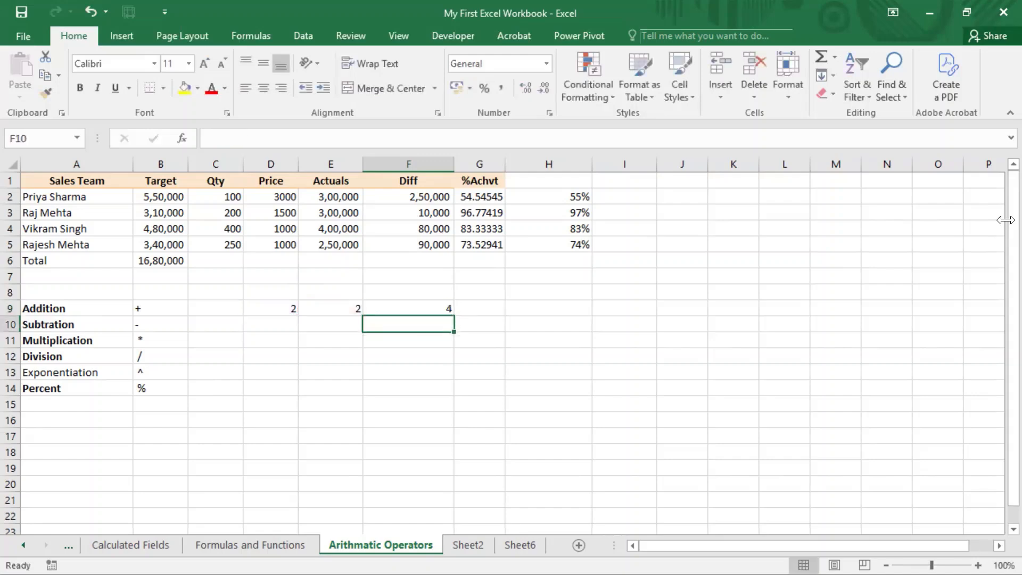
Check the exponentiation formula in F9 and change the base in D9 to 3
key(Up)
key(Left)
key(Right)
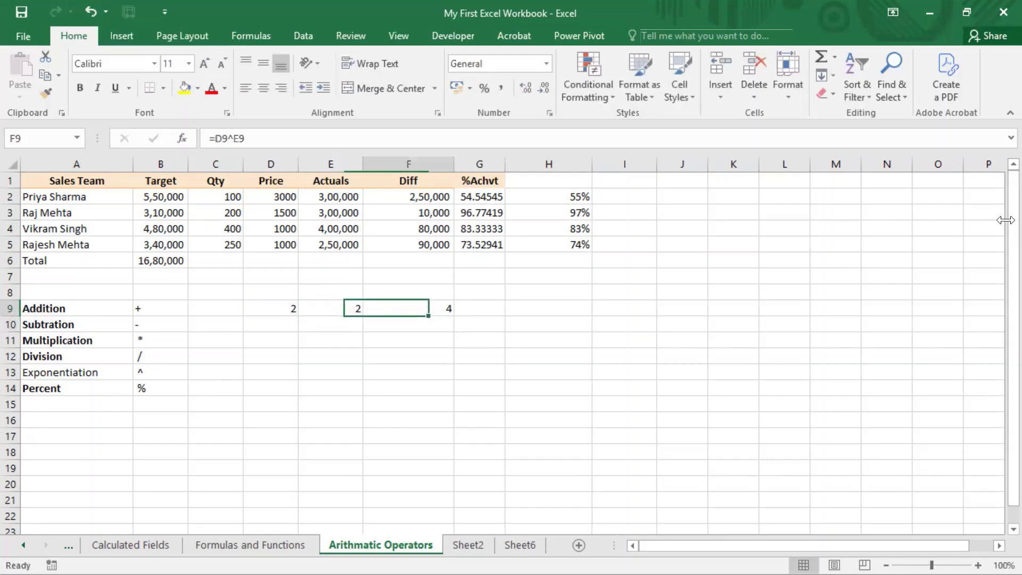
key(Left)
key(Left)
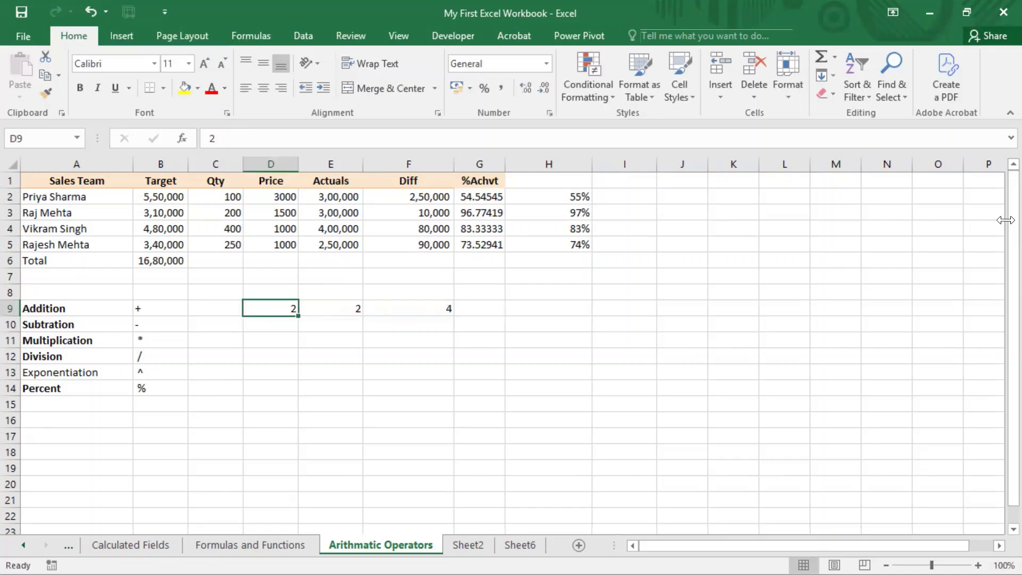
text(3)
key(F3)
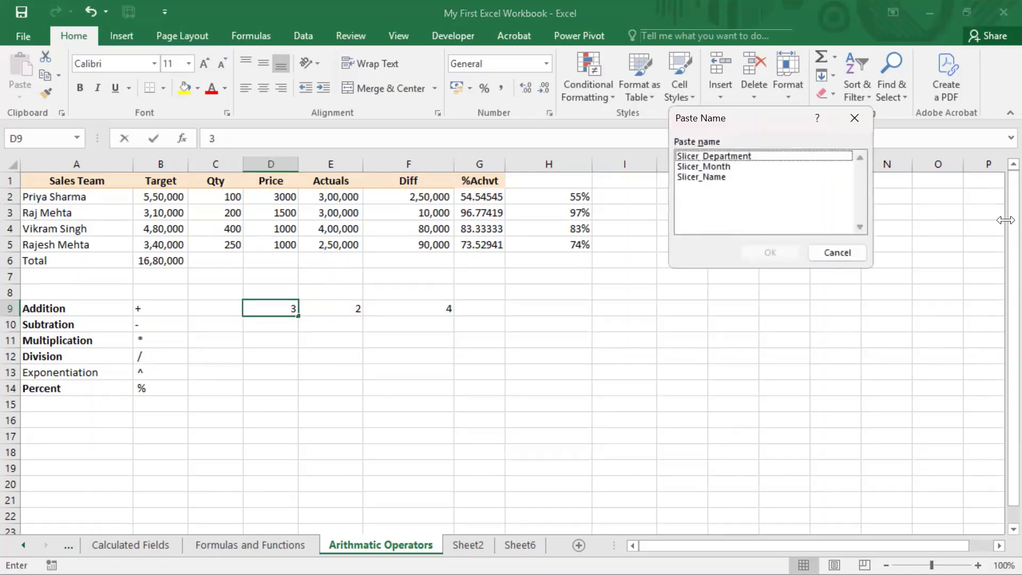
click(836, 253)
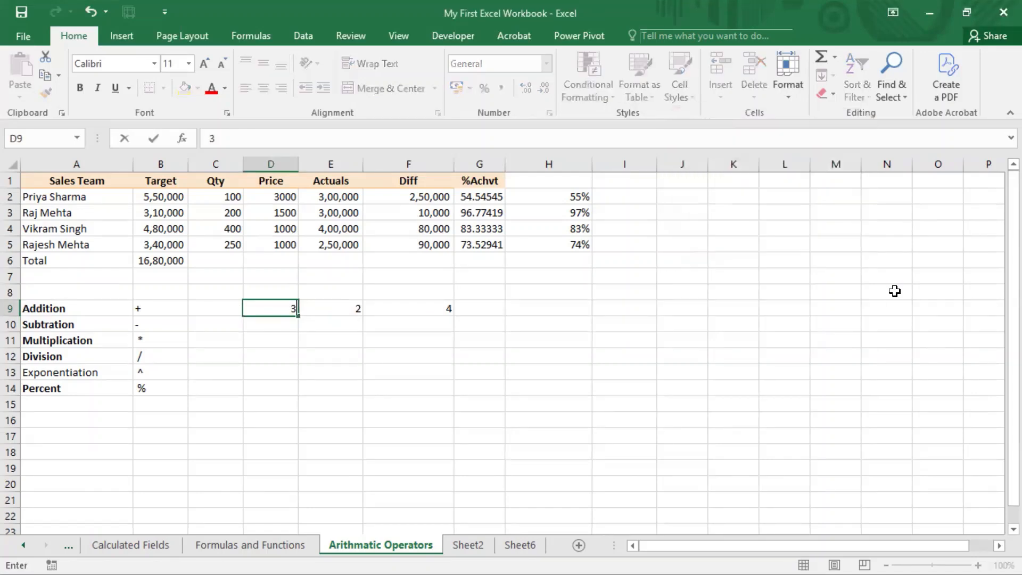
key(Return)
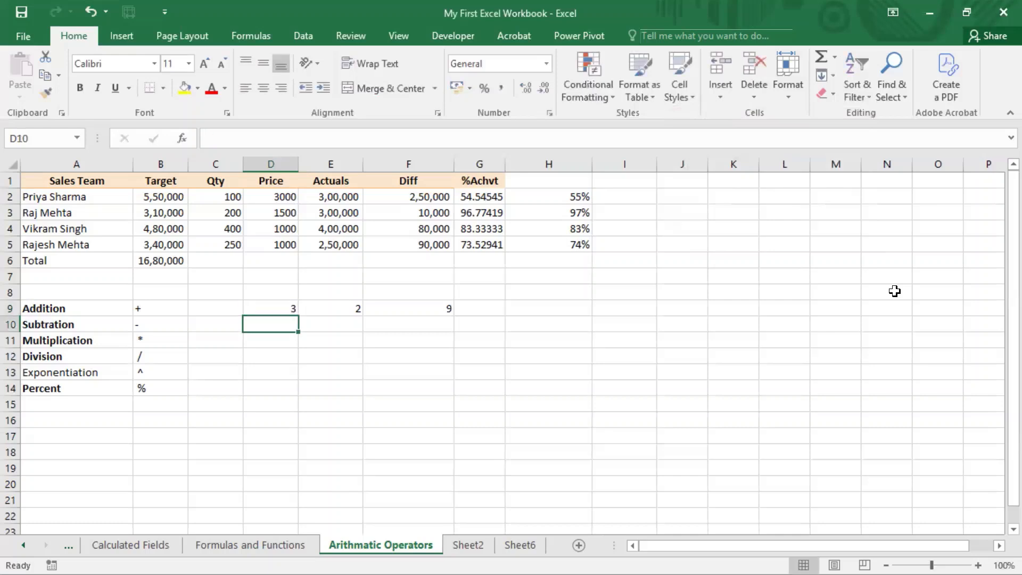
Test the exponentiation formula with a base of 4 in D9, and replace the base with 5
key(Up)
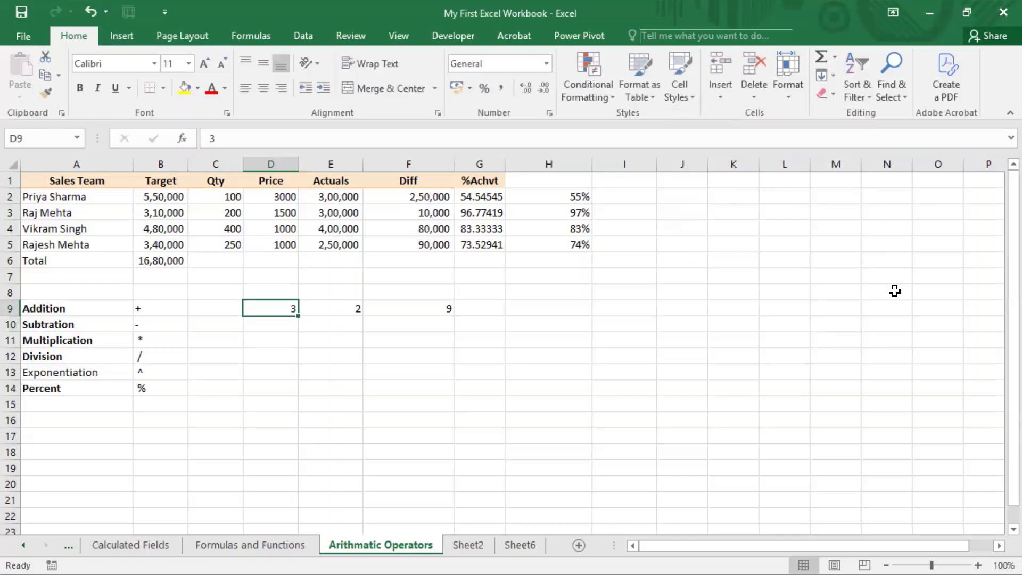
text(4)
key(Return)
key(Up)
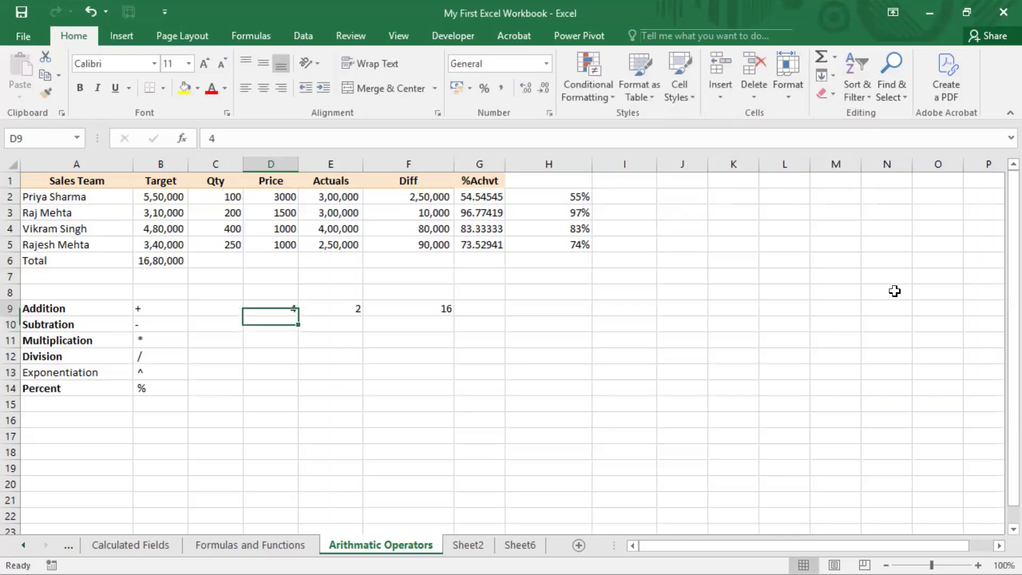
text(5)
key(Return)
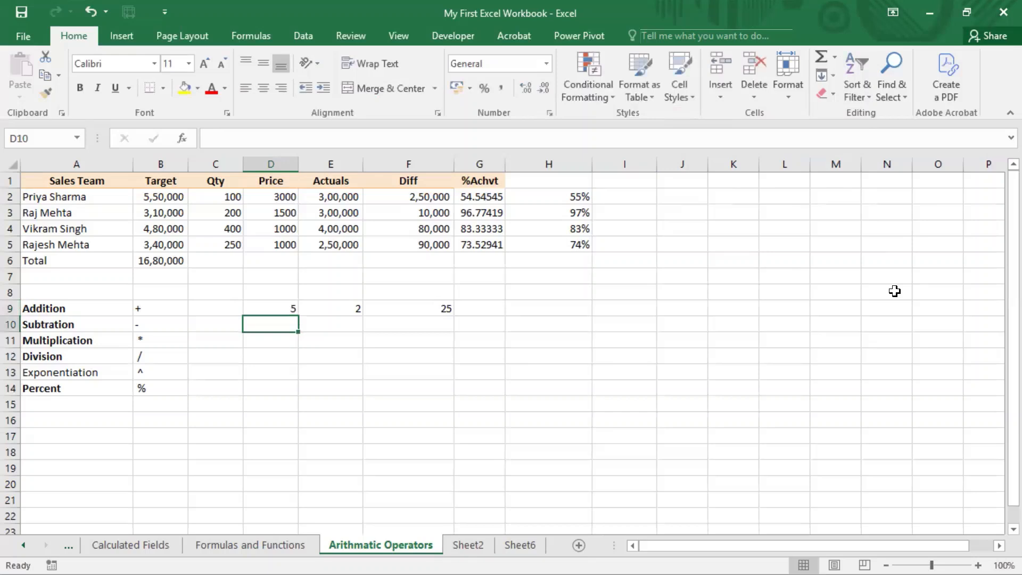
Change the exponent in E9 to 3
key(Up)
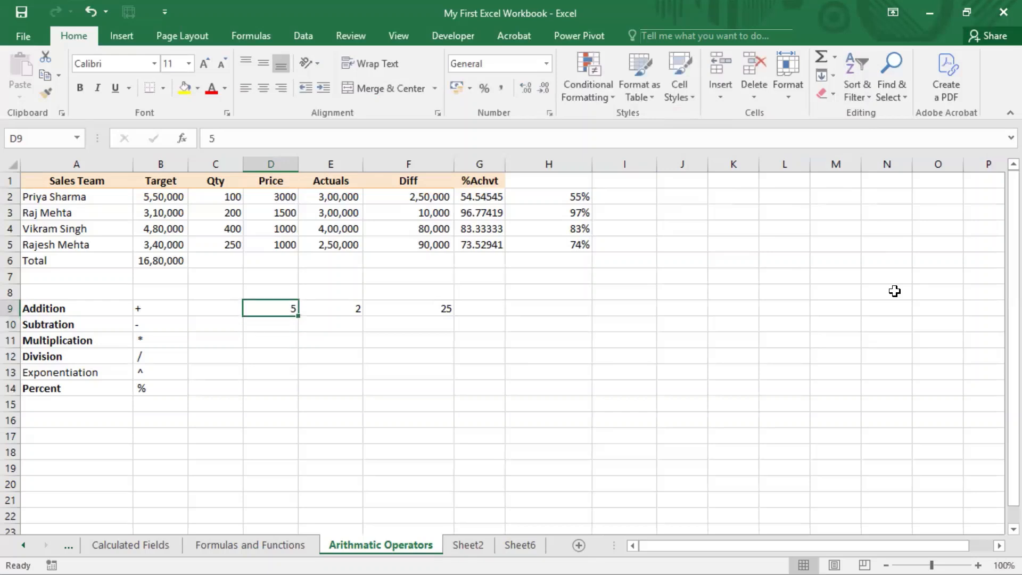
key(Right)
key(Right)
key(Left)
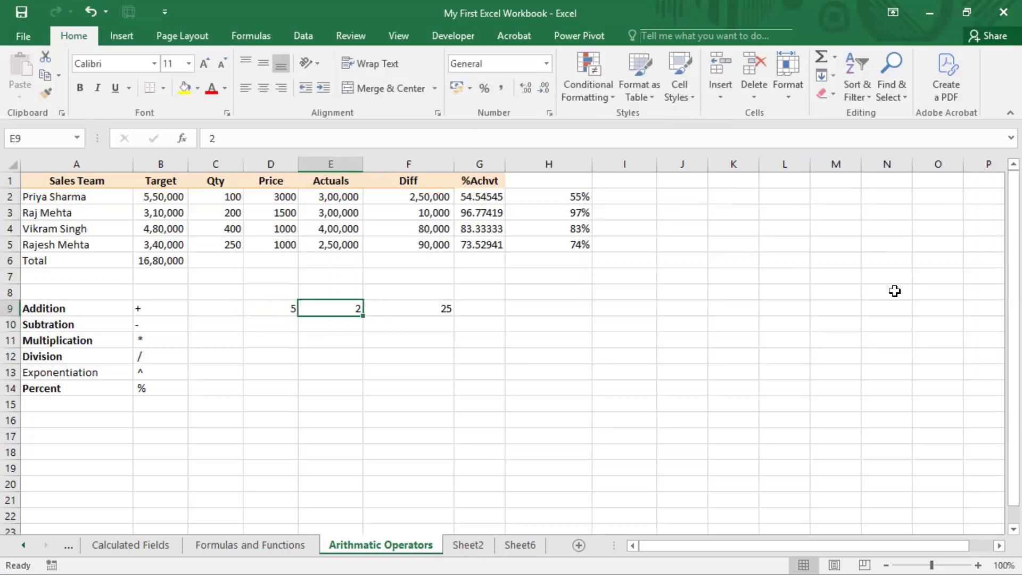
text(3)
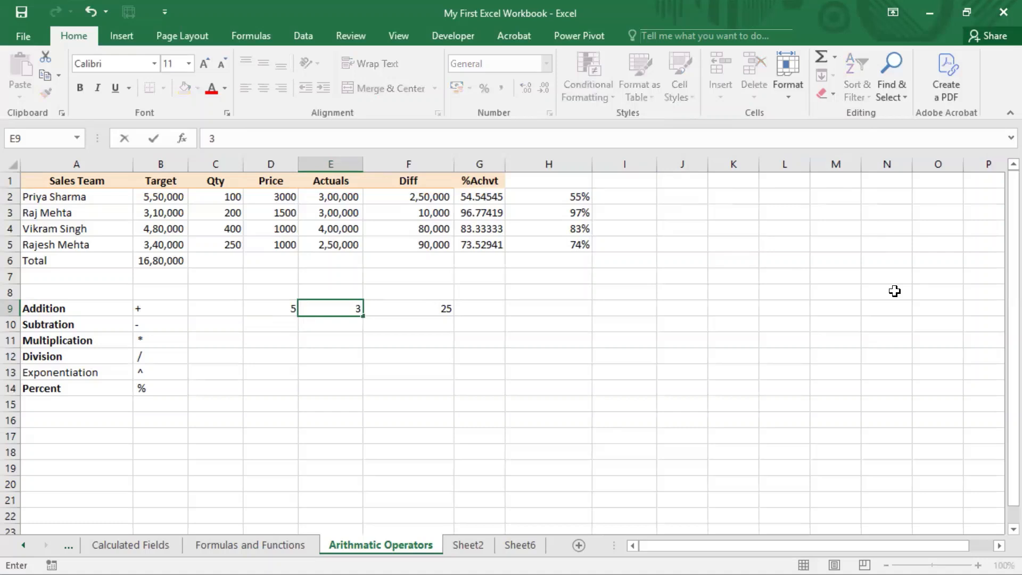
key(Return)
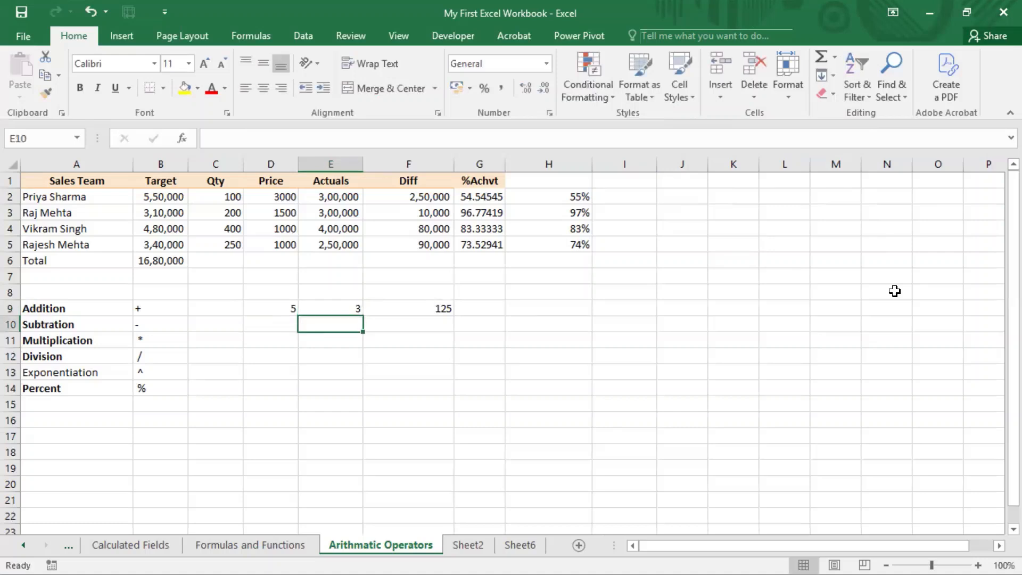
Review the base, exponent and result in row 9 and set the exponent in E9 back to 2
key(Up)
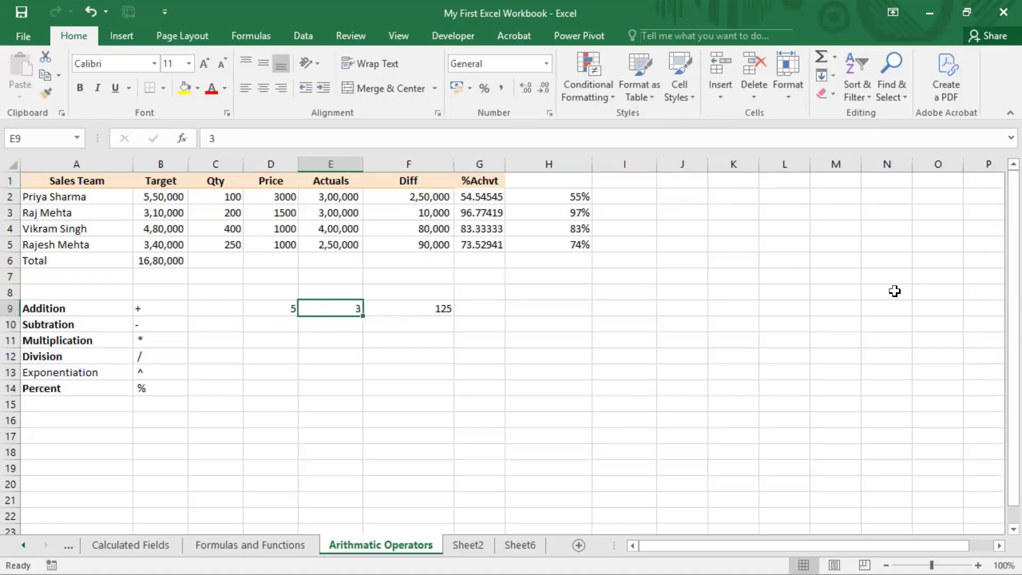
key(Left)
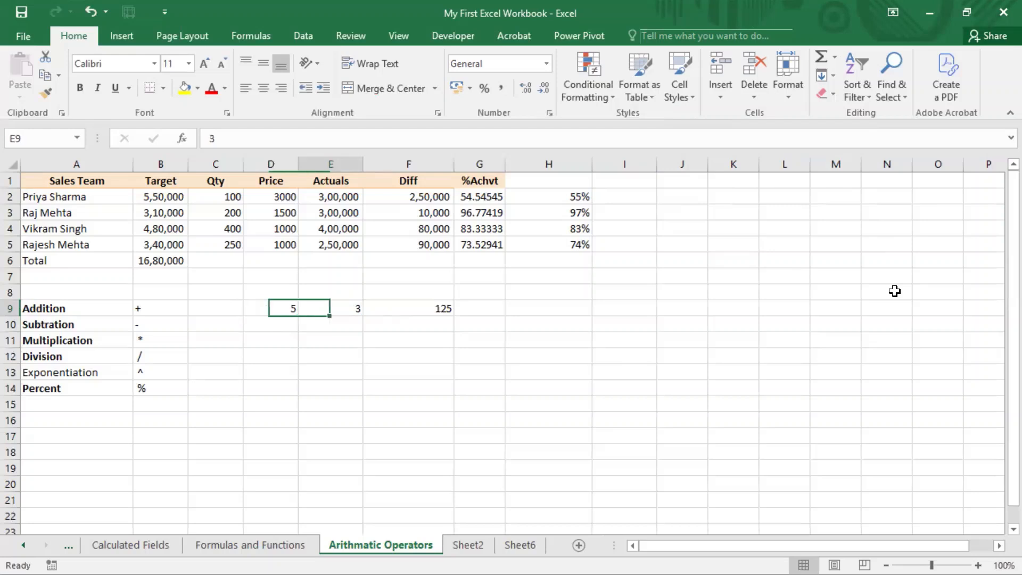
key(Right)
key(Right)
key(Left)
text(2)
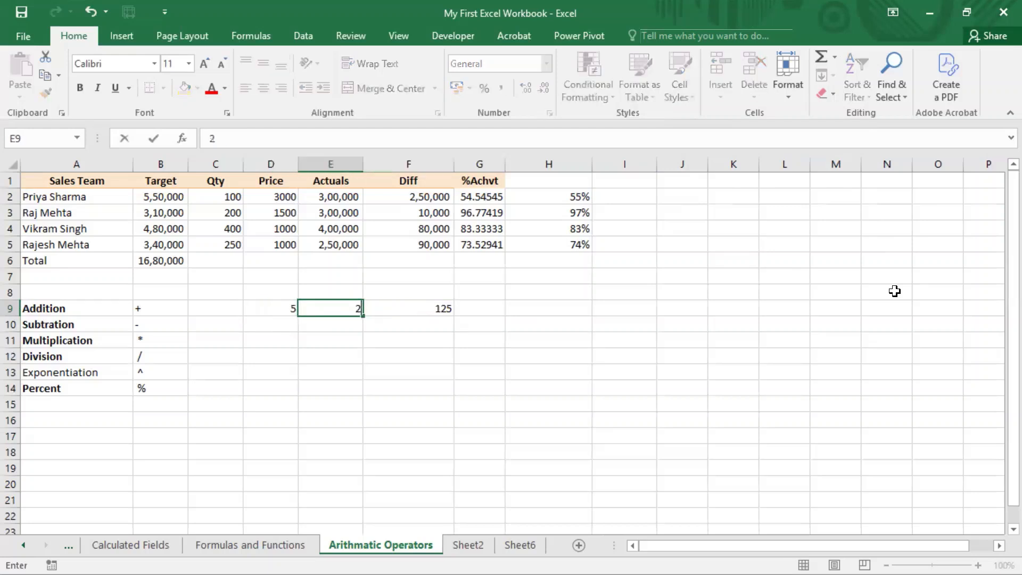
key(Return)
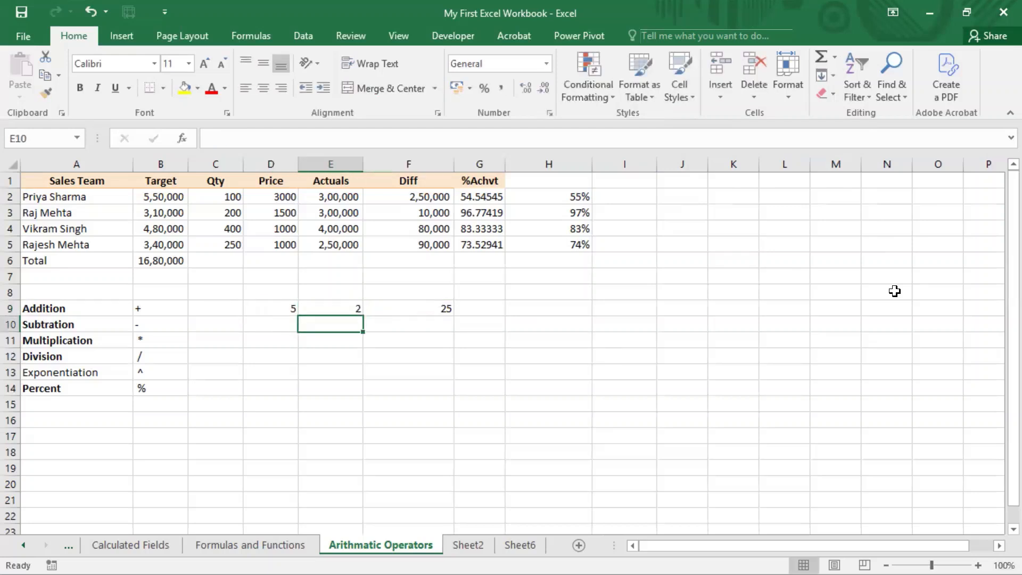
Enter the multiplication formula =5*5 in cell H9 for comparison with the exponentiation result
key(Up)
key(Right)
key(Right)
key(Right)
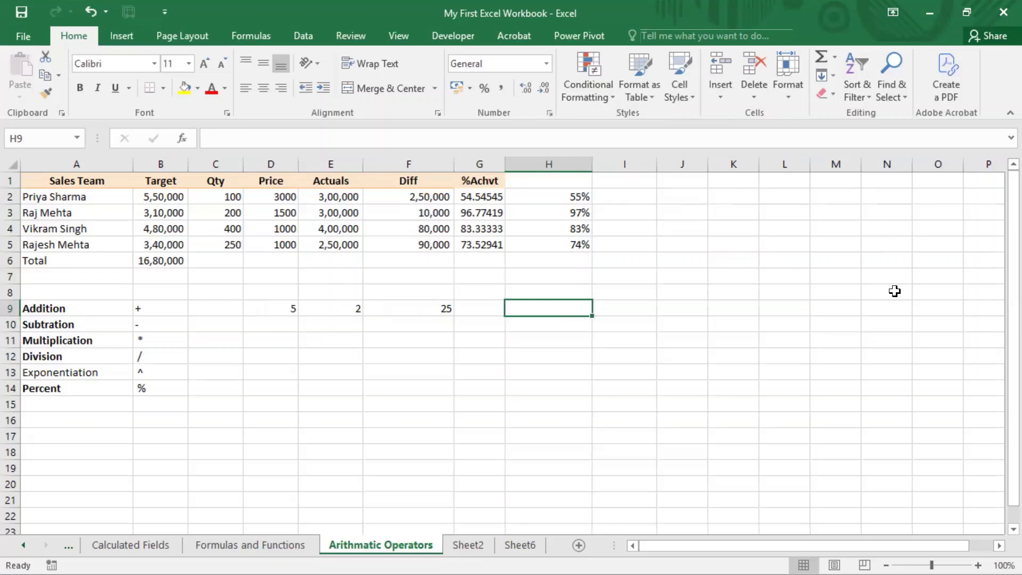
text(=5)
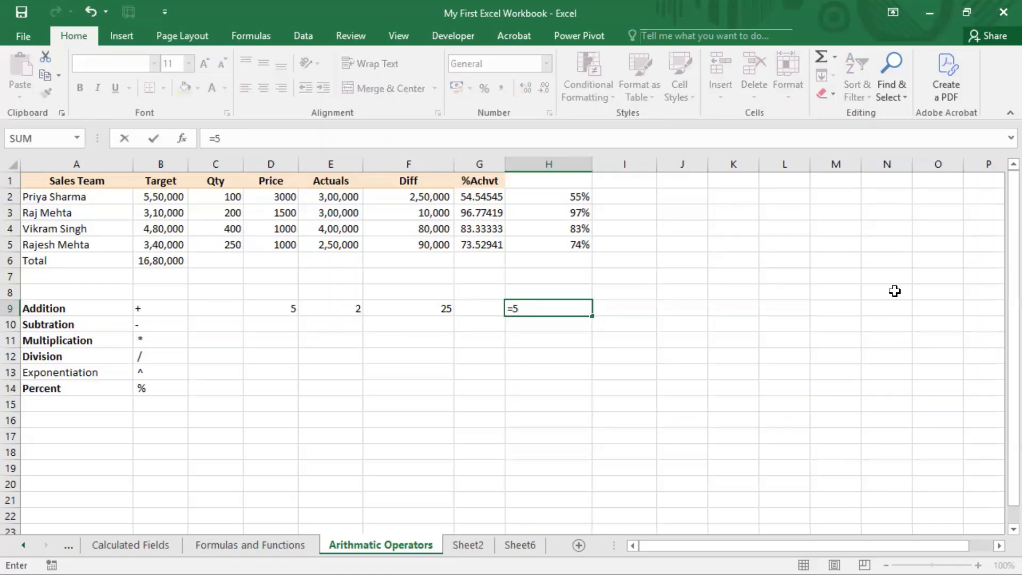
text(*5)
key(Return)
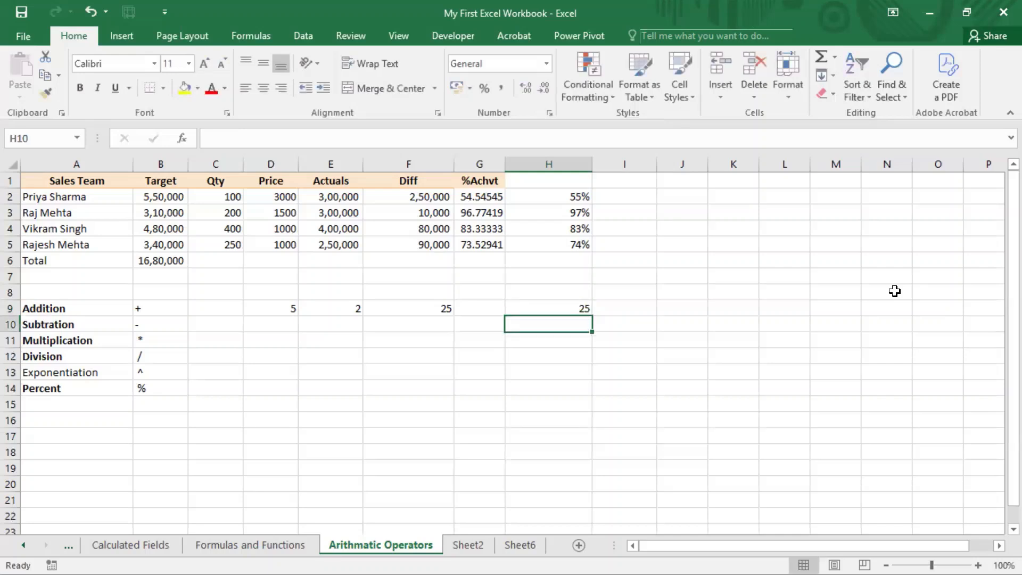
Enter the formula =5*5*5 in cell I9, beside the =5*5 formula
key(Up)
key(Left)
key(Left)
key(Right)
key(Right)
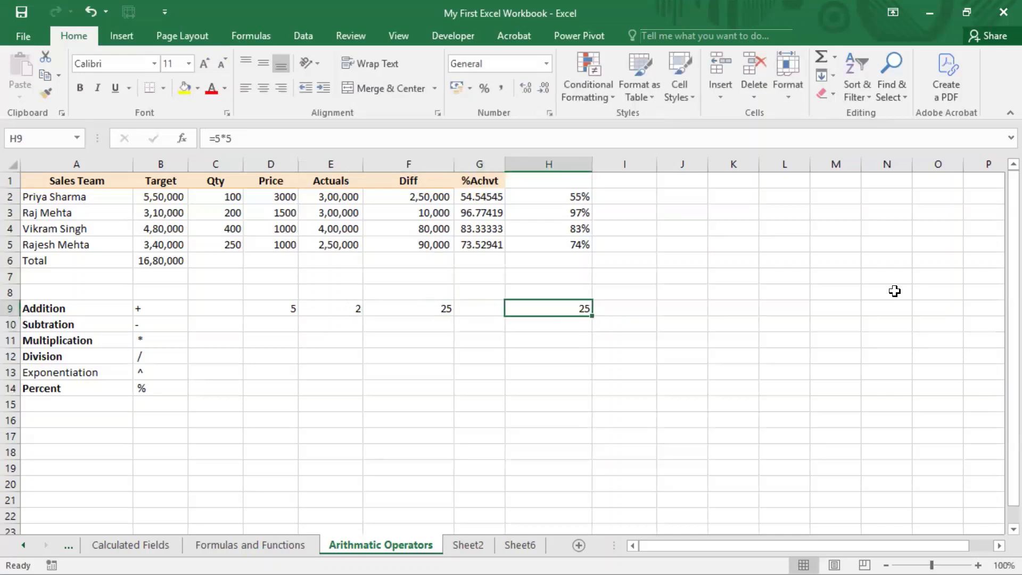
key(Right)
text(=)
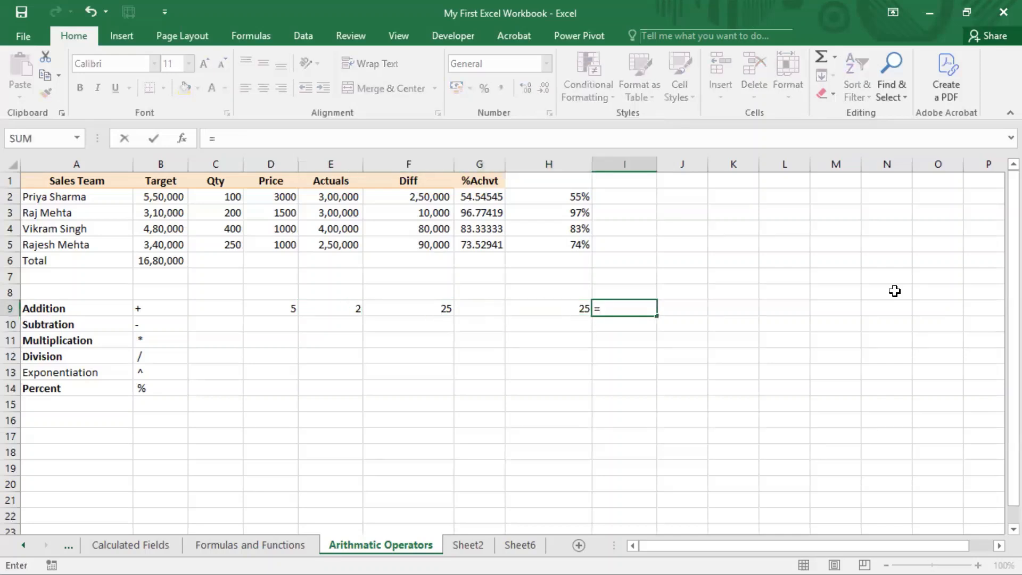
text(5*5*%)
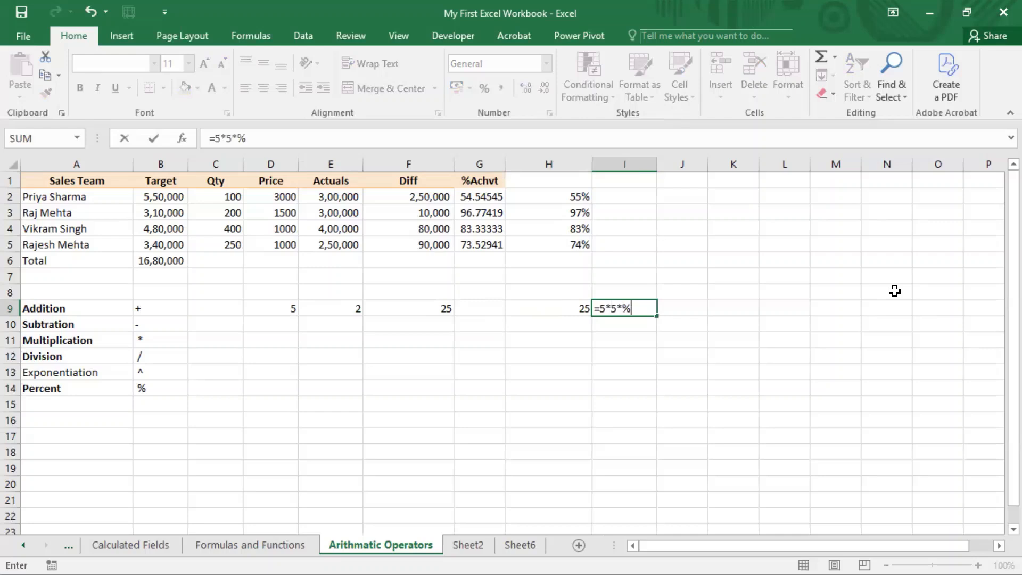
key(Return)
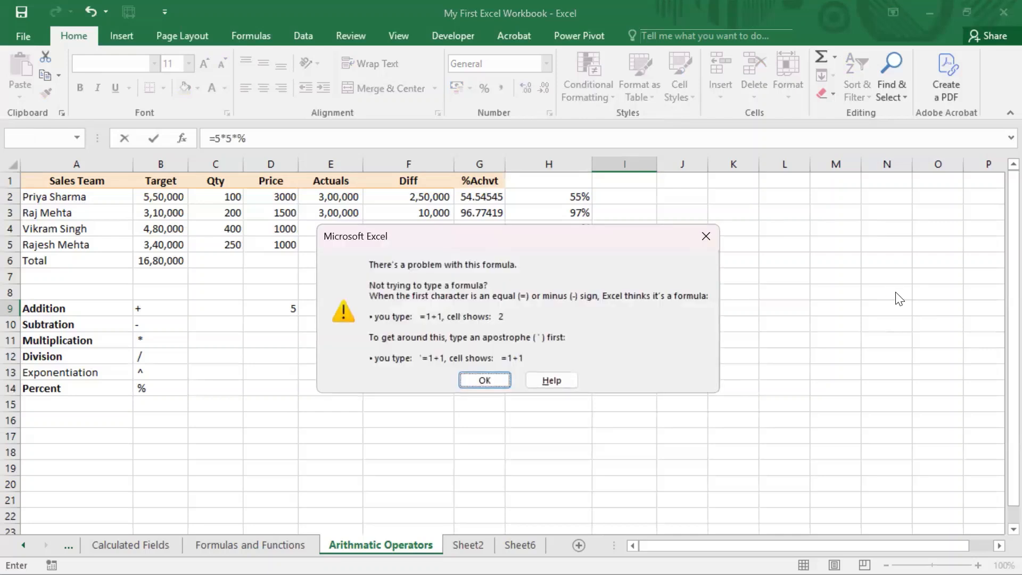
key(Return)
key(BackSpace)
text(5)
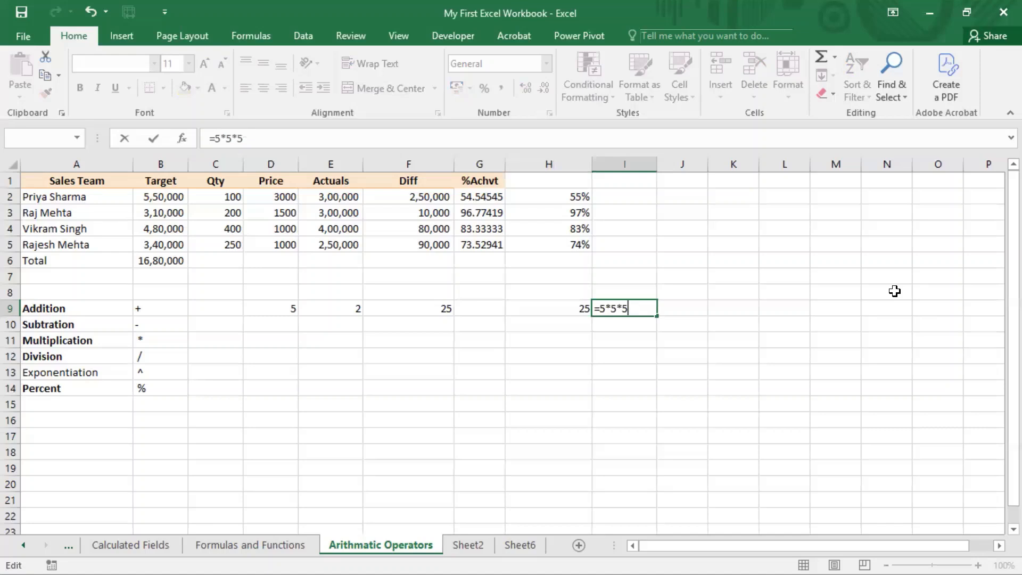
key(ctrl+Return)
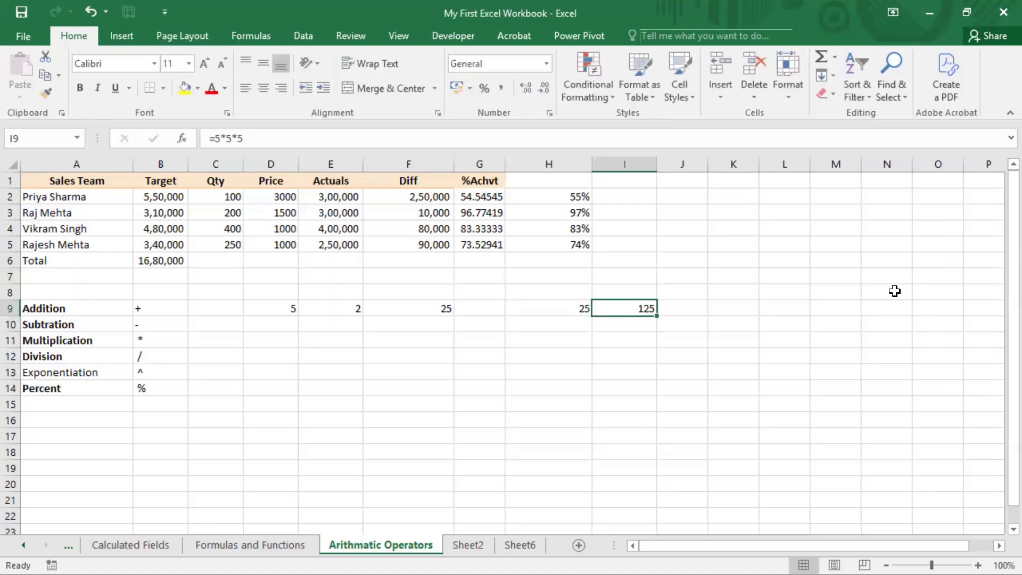
Set the exponent in E9 to 3 and check the exponentiation formula in F9
key(Left)
key(Left)
key(Left)
key(Left)
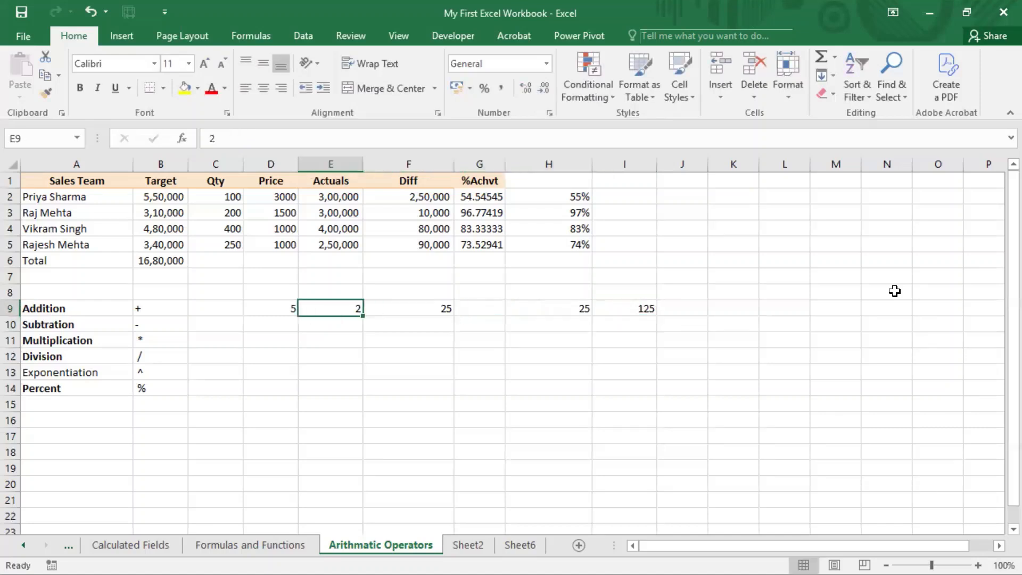
text(3)
key(Return)
key(Up)
key(Right)
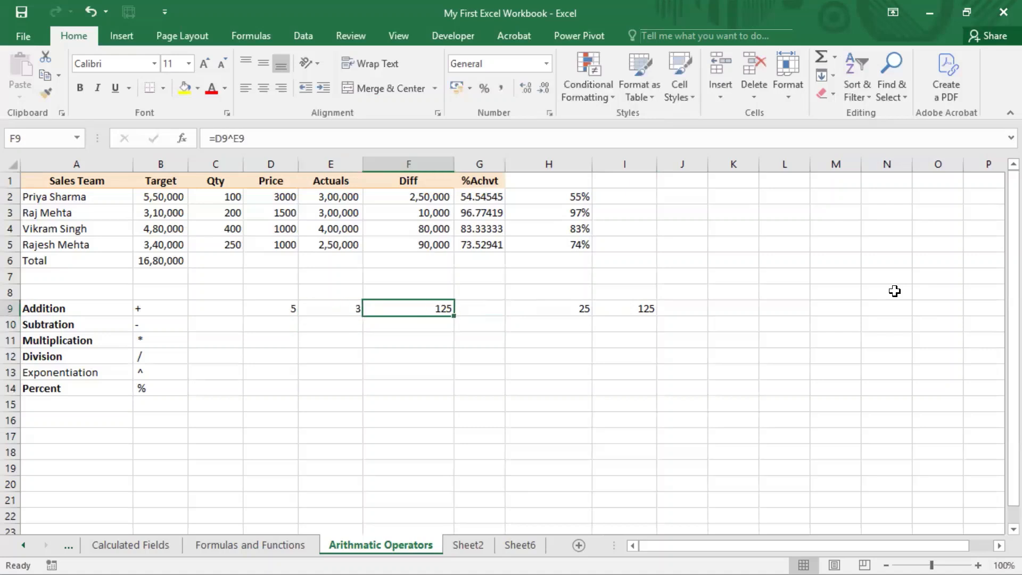
Review the repeated-multiplication formulas in H9 and I9 against the exponentiation example in row 9
key(Right)
key(Right)
key(Right)
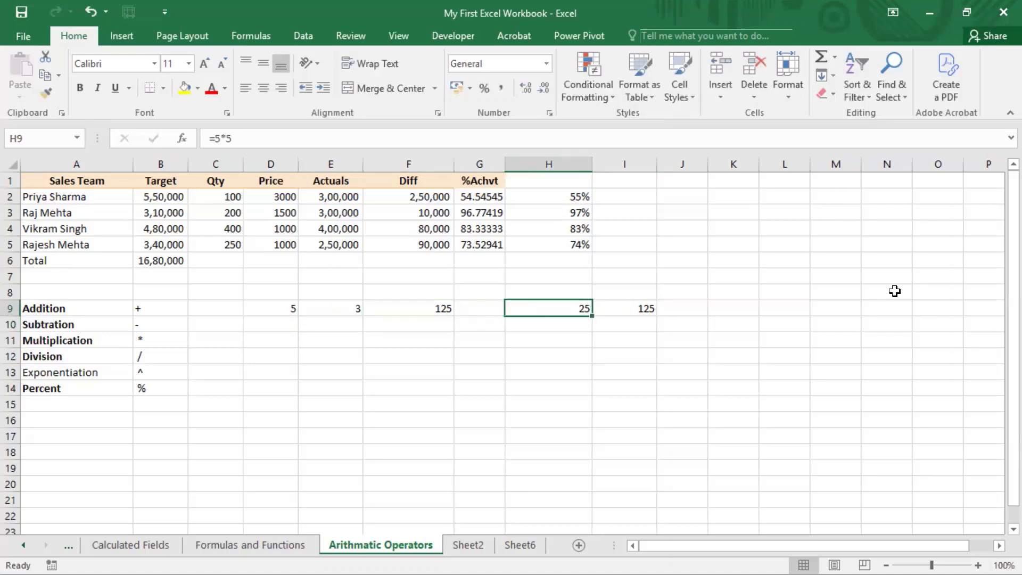
key(Left)
key(F2)
key(Escape)
key(Right)
key(F2)
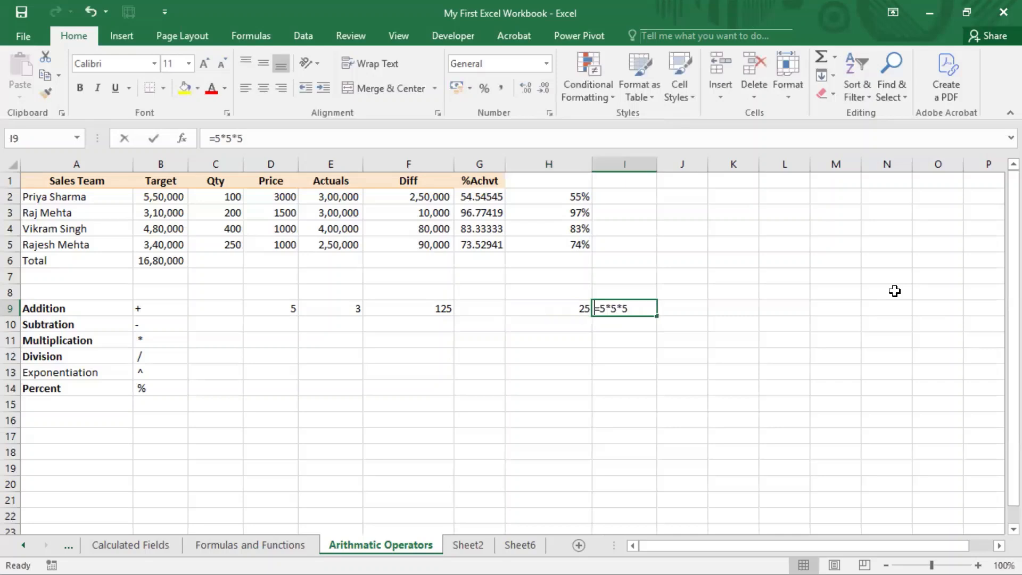
key(Escape)
Enter 53 in cell E10 as the basis for a base-and-exponent notation example
key(Left)
key(Left)
key(Left)
key(Left)
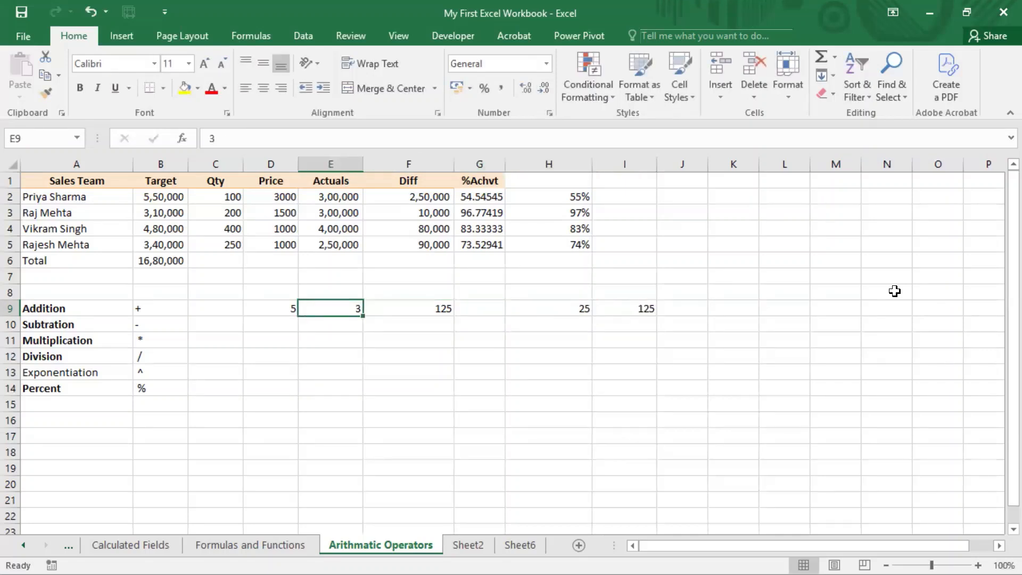
key(Down)
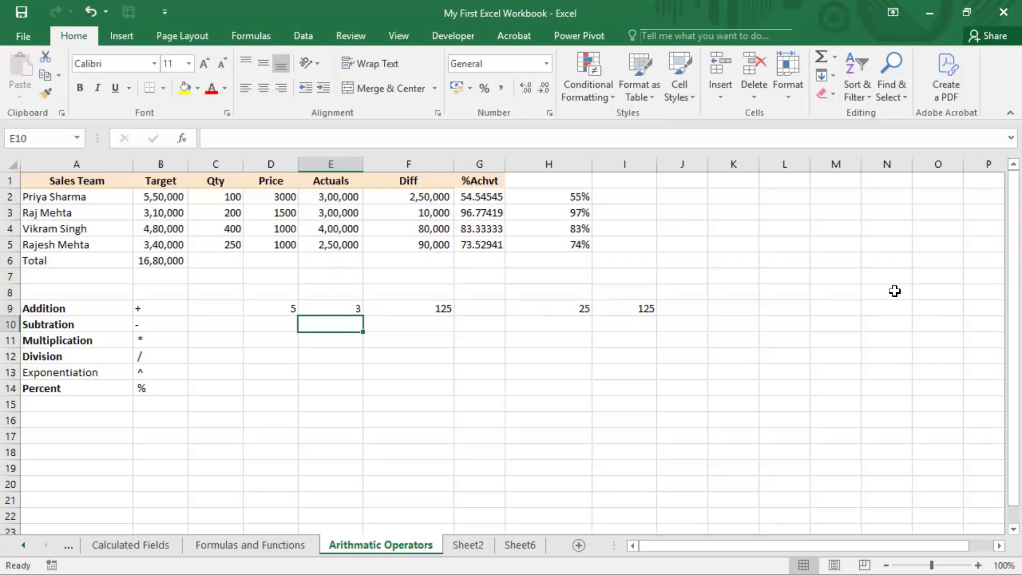
text(5)
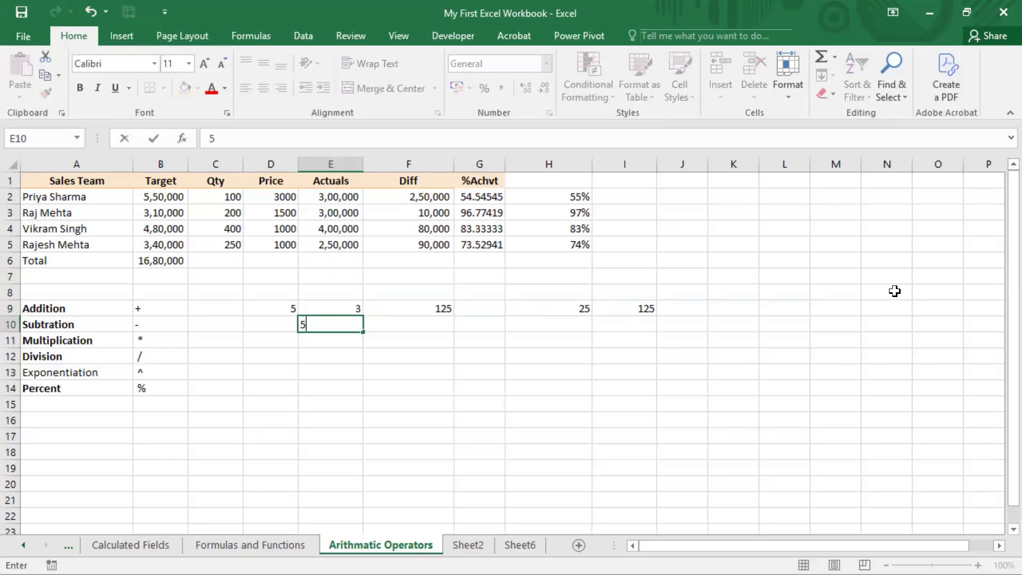
text(3)
key(shift+Left)
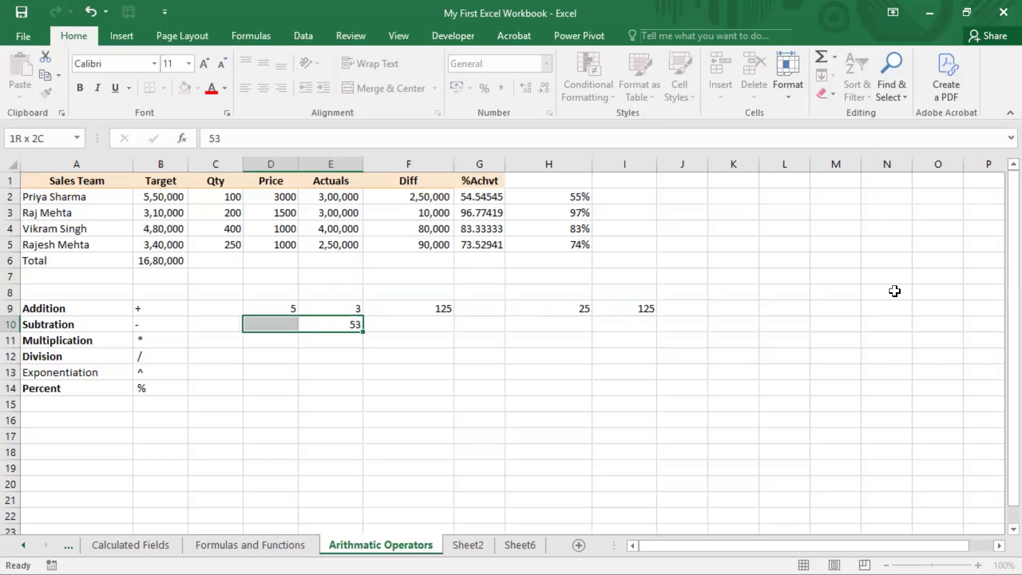
key(Right)
key(Left)
Try to format the digit 3 of the value in E10 as superscript
key(F2)
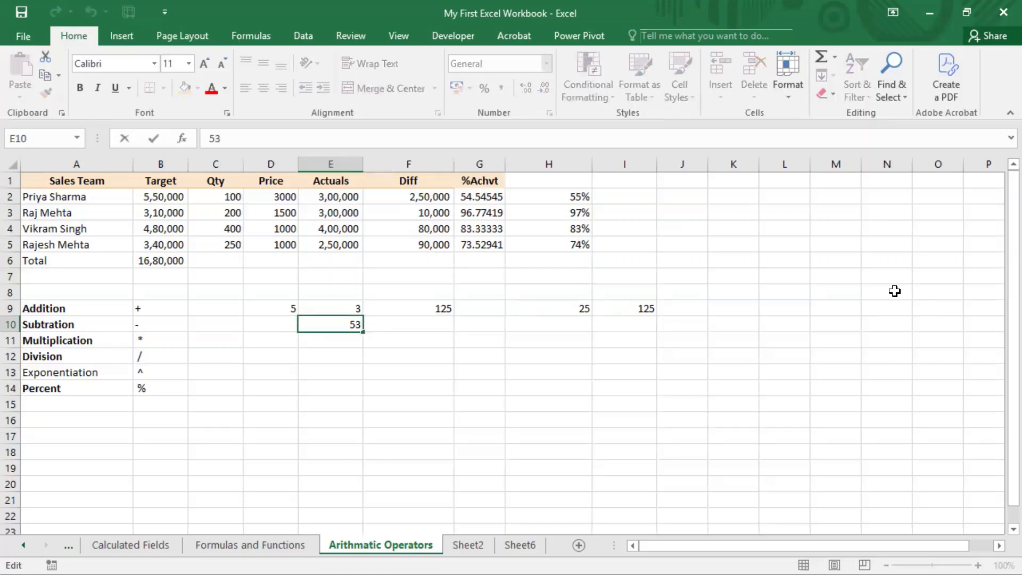
key(Left)
right_click(356, 325)
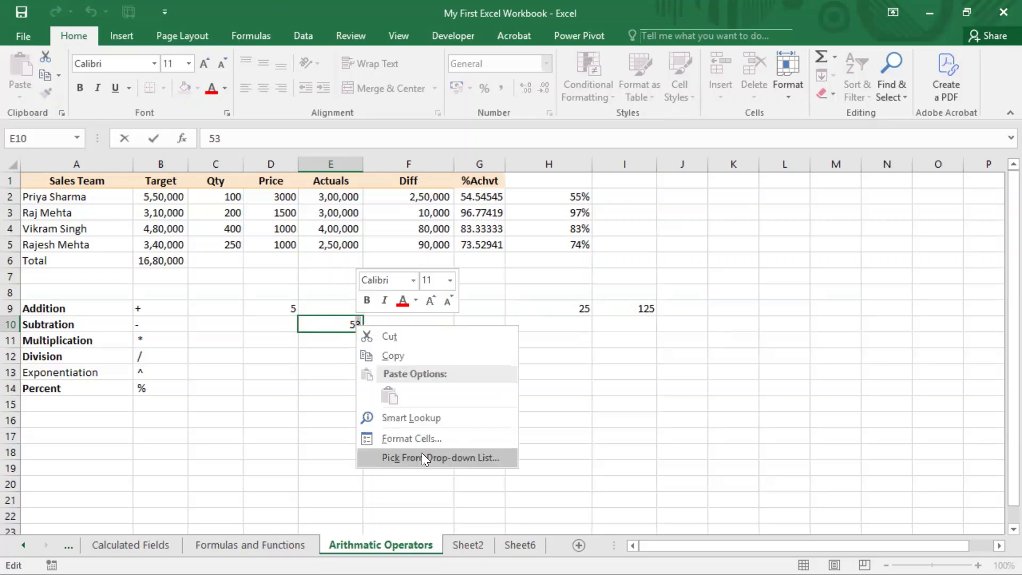
click(422, 445)
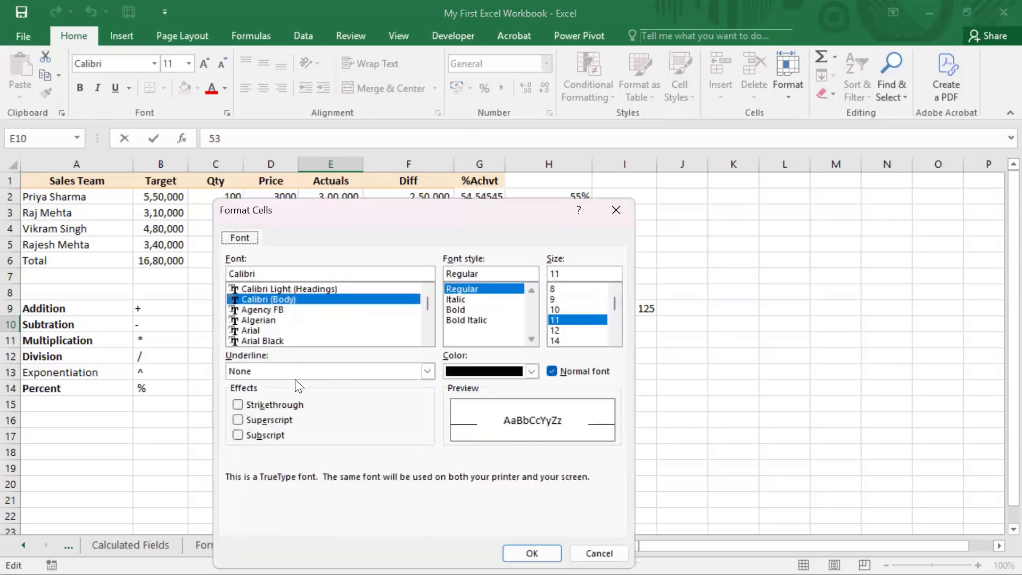
click(264, 421)
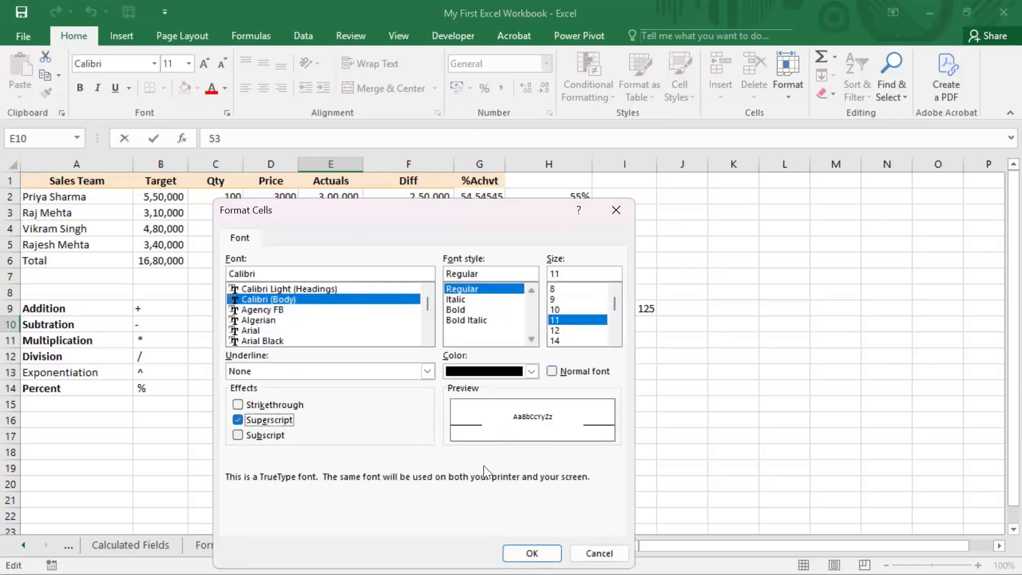
click(524, 551)
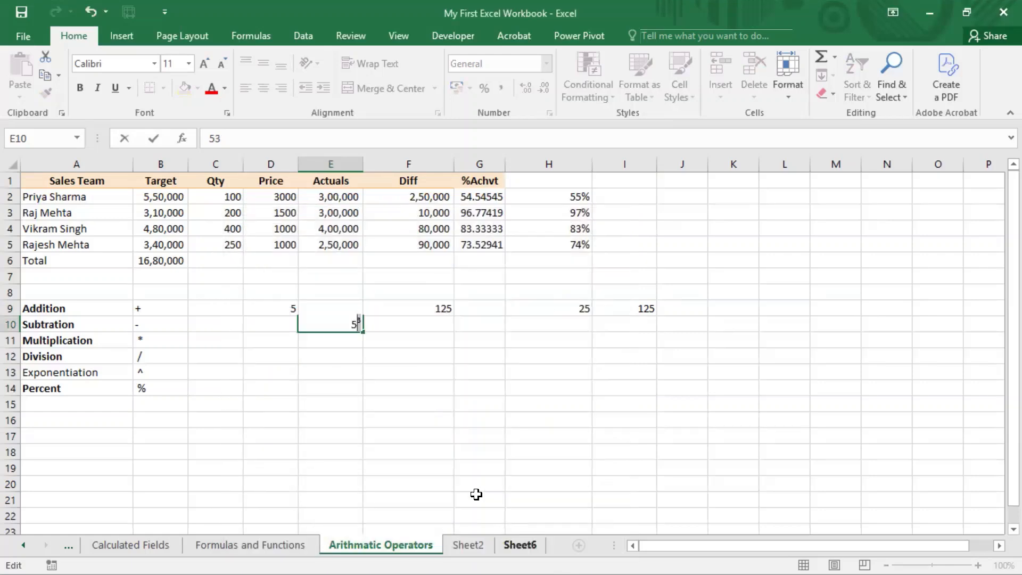
click(454, 335)
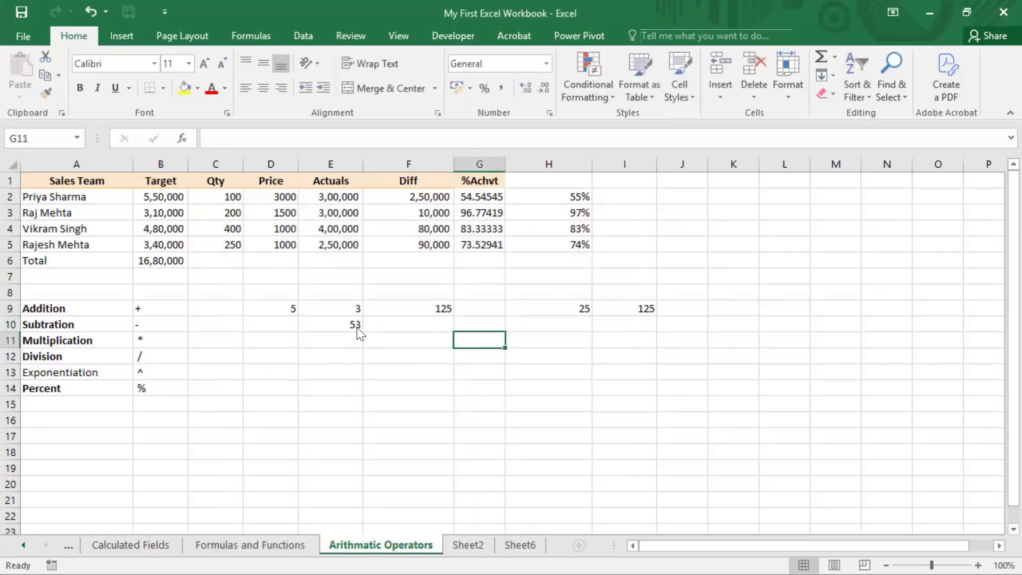
Retry applying the Superscript effect to the 3 in cell E10 and commit the cell
double_click(358, 325)
drag(354, 325, 367, 324)
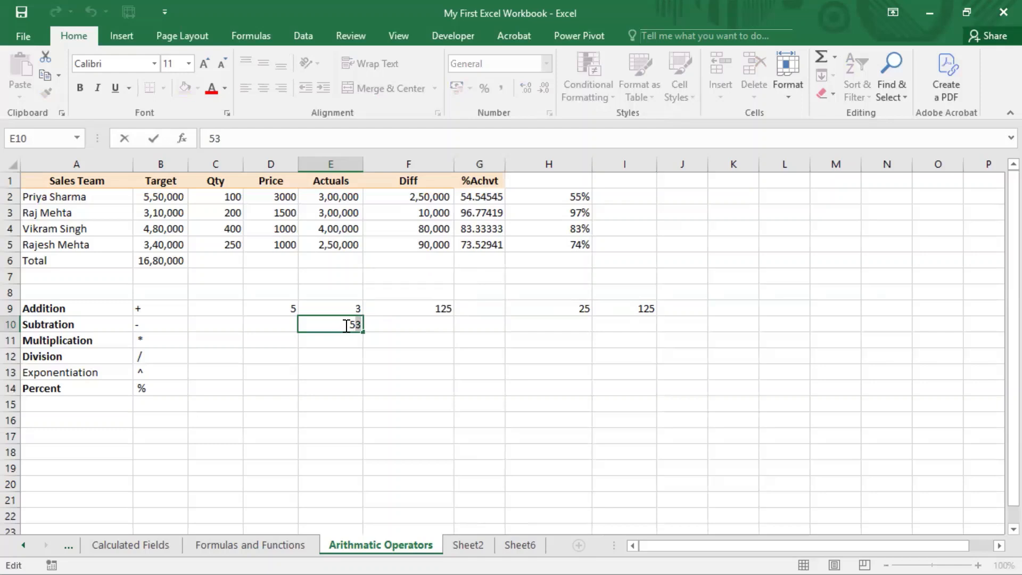
right_click(348, 326)
click(402, 439)
key(ctrl+1)
click(263, 422)
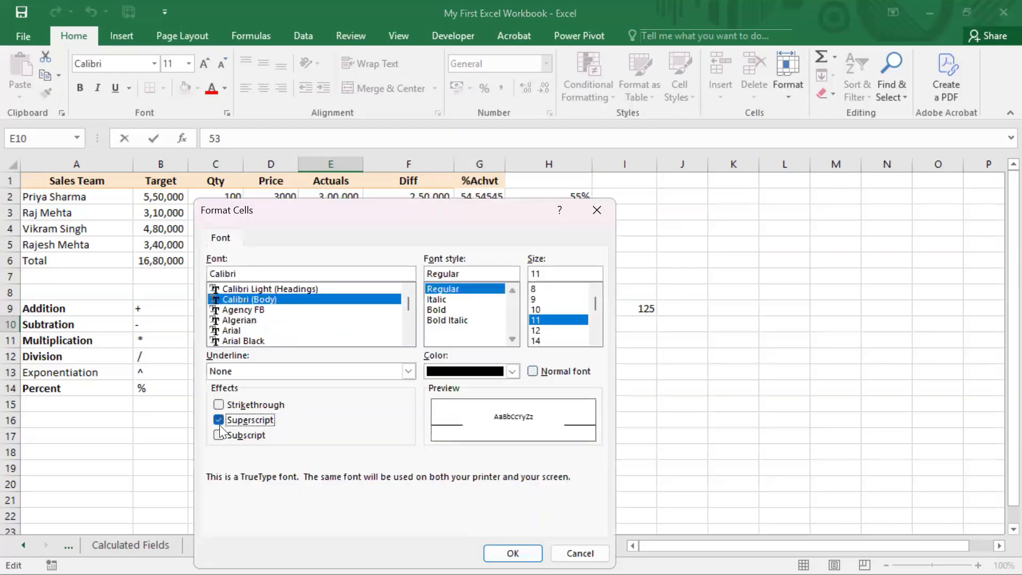
click(536, 551)
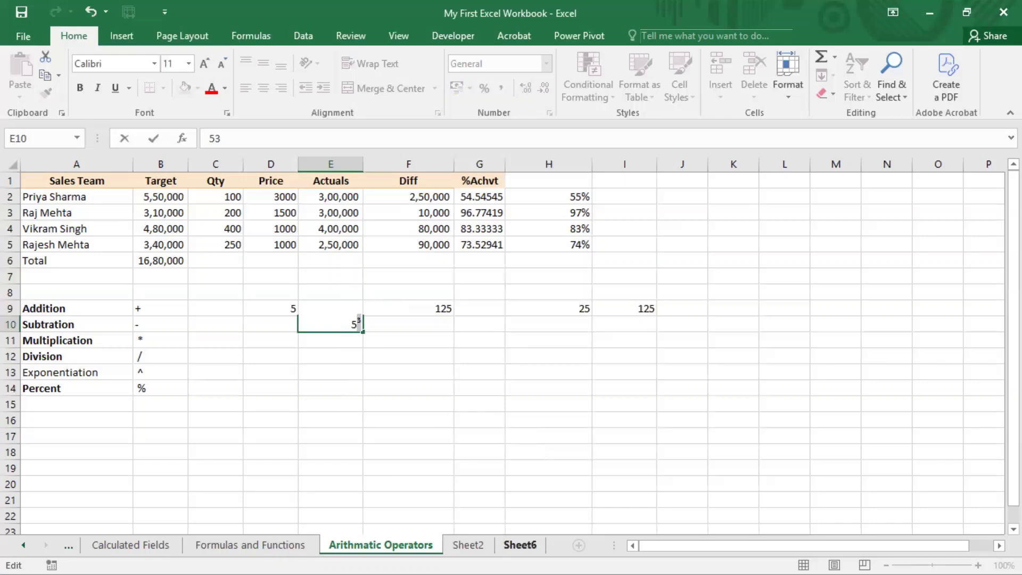
key(Return)
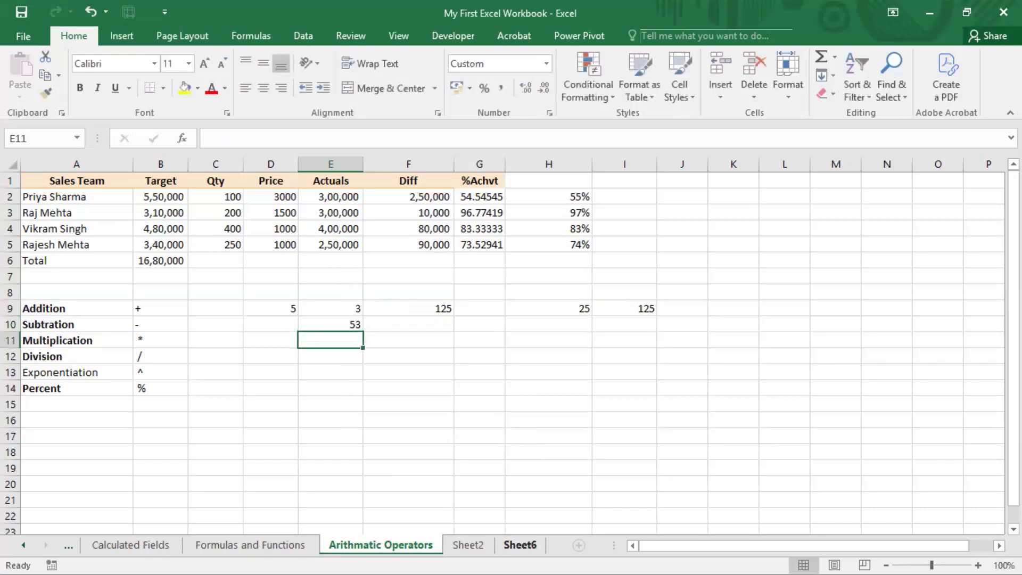
Append another 3 to the value in E10
key(Up)
key(F2)
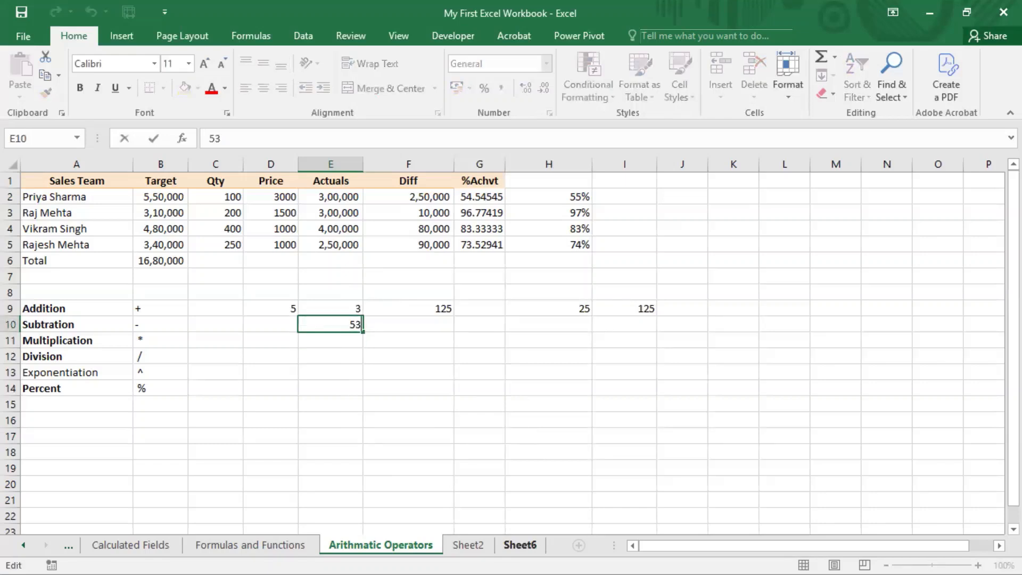
text(3)
key(Return)
key(Up)
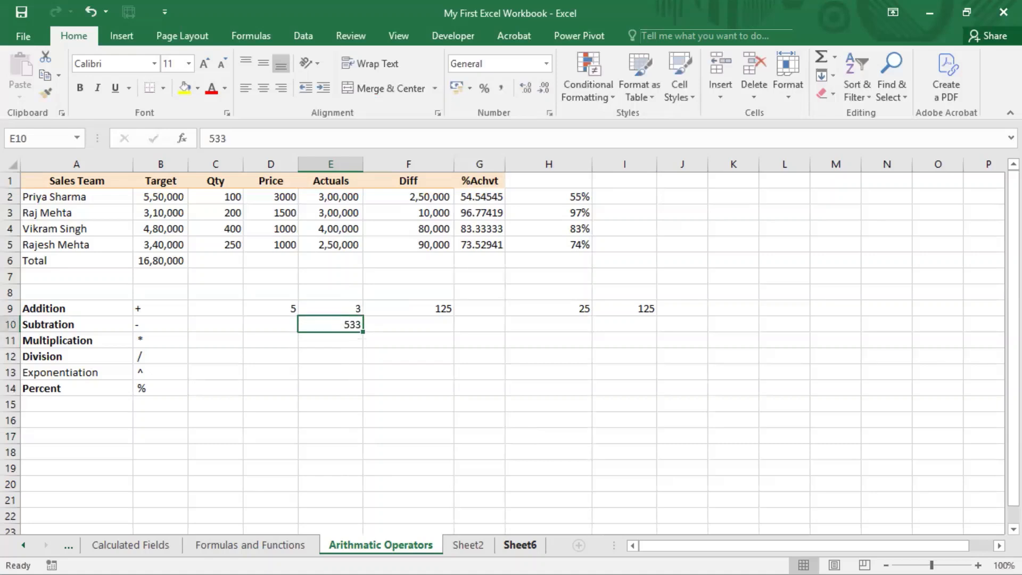
Replace the value in E10 with 53
key(BackSpace)
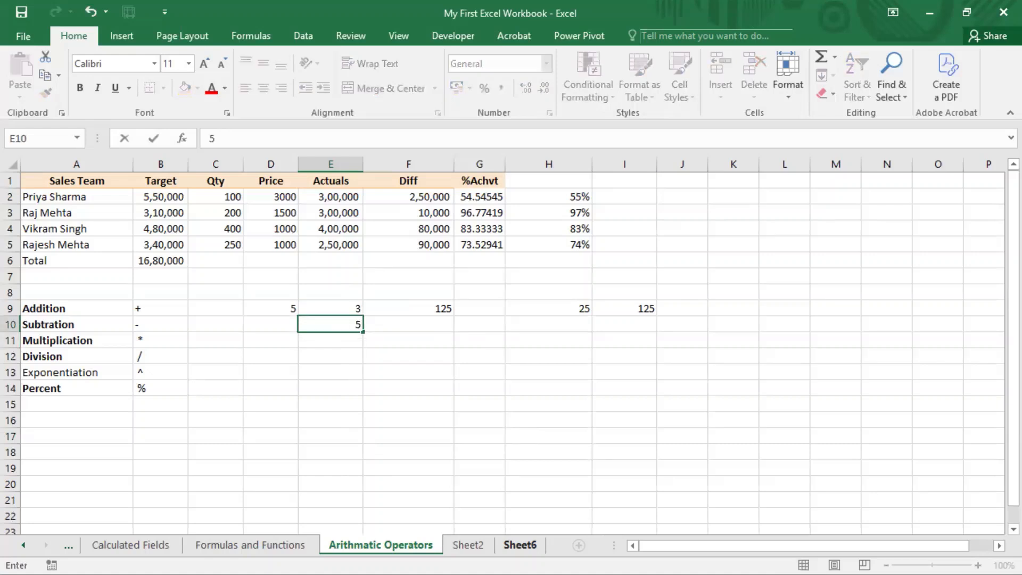
text(53)
drag(330, 324, 270, 324)
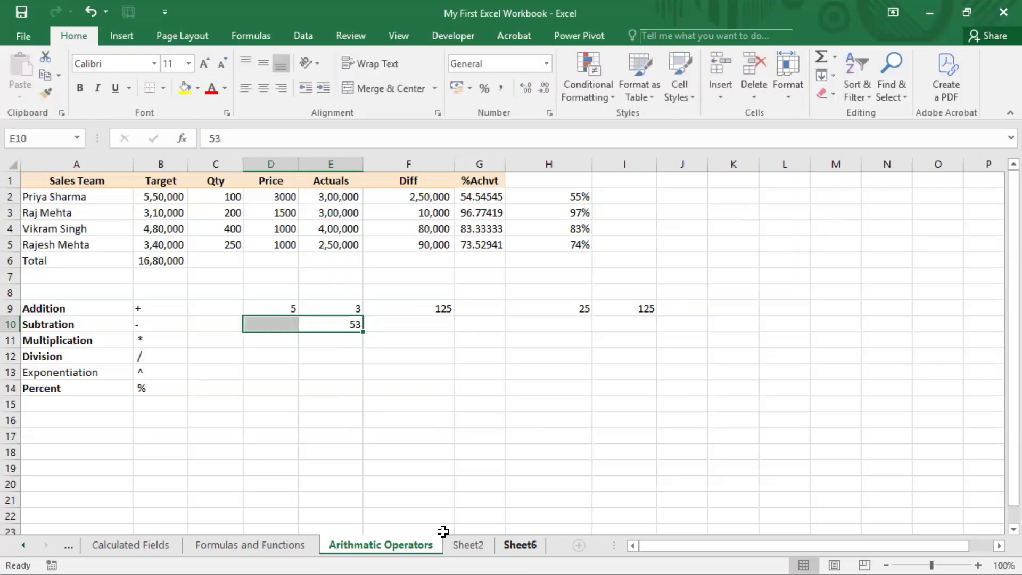
Try again to format the digit 3 of the 53 in cell E10 as superscript and commit the cell
click(217, 137)
drag(217, 138, 228, 139)
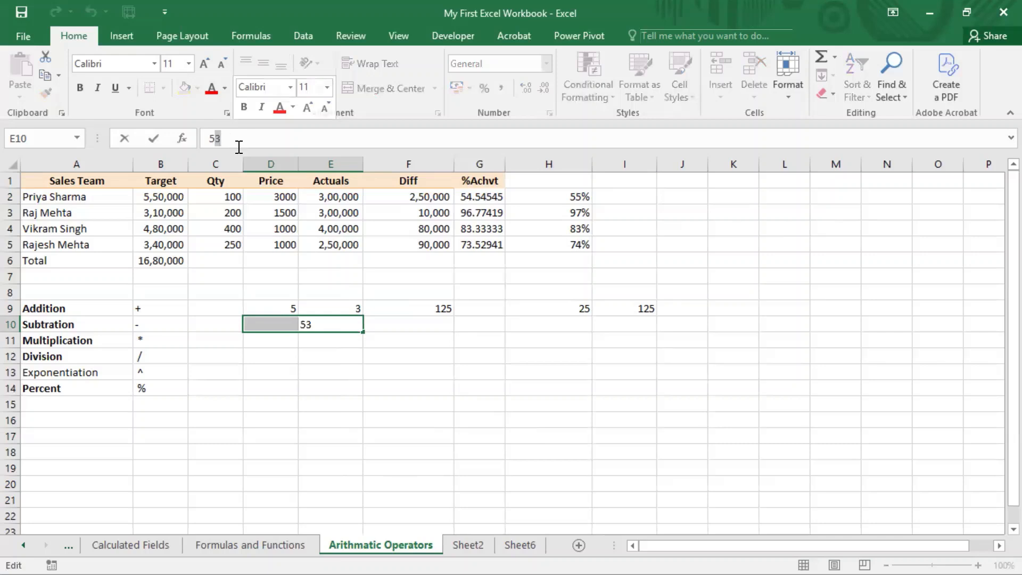
right_click(221, 140)
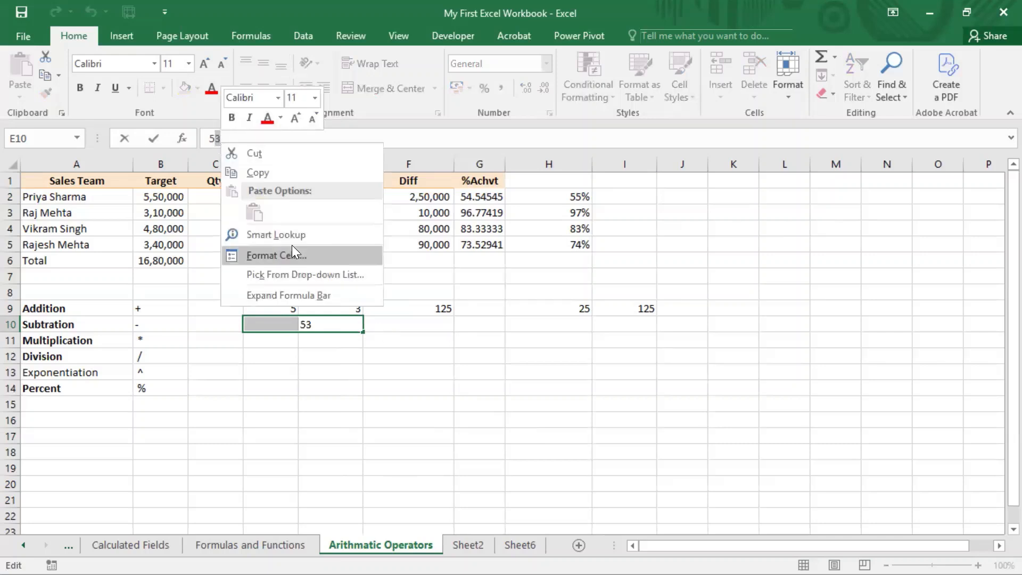
key(Escape)
key(ctrl+1)
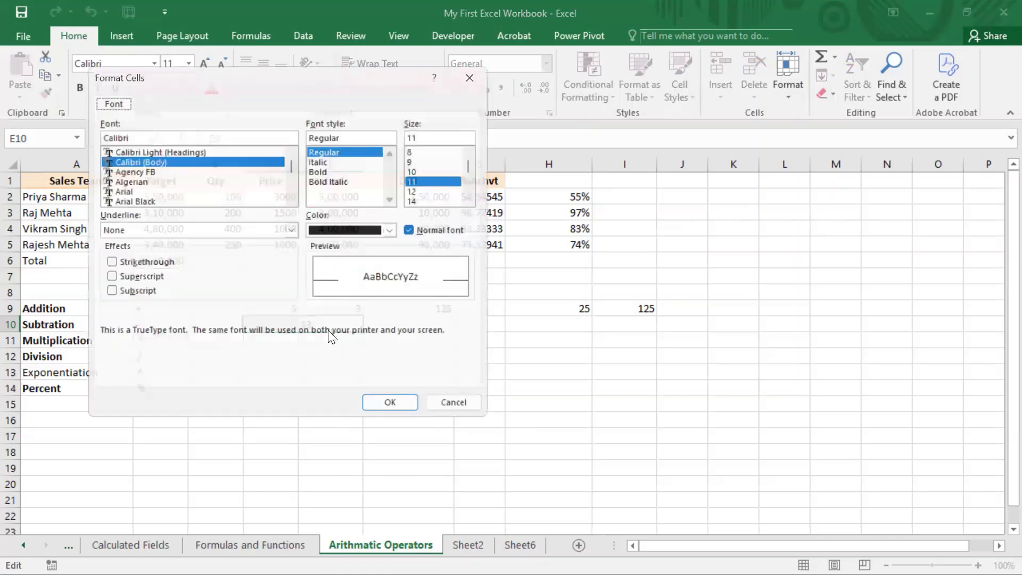
click(110, 281)
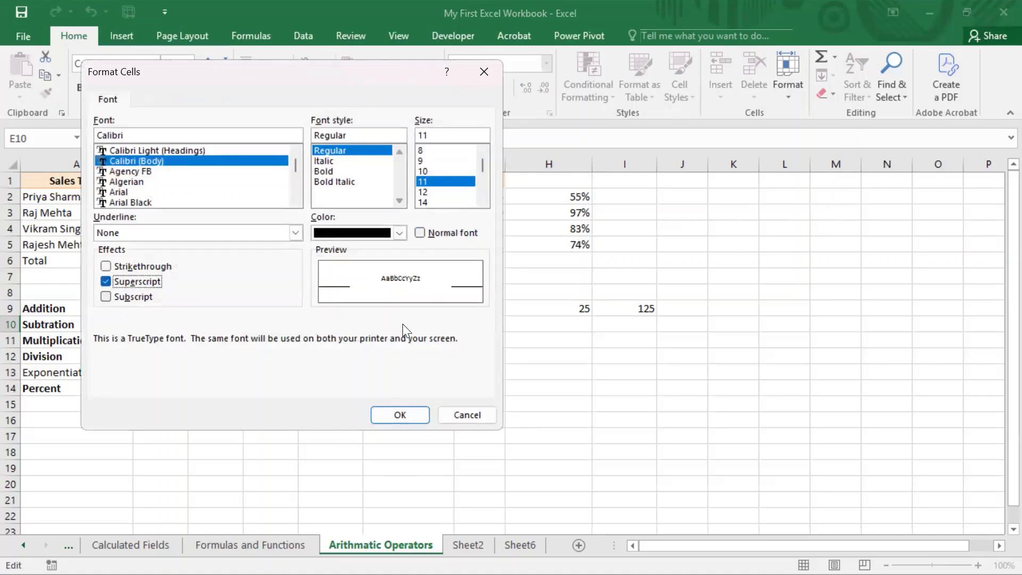
key(Return)
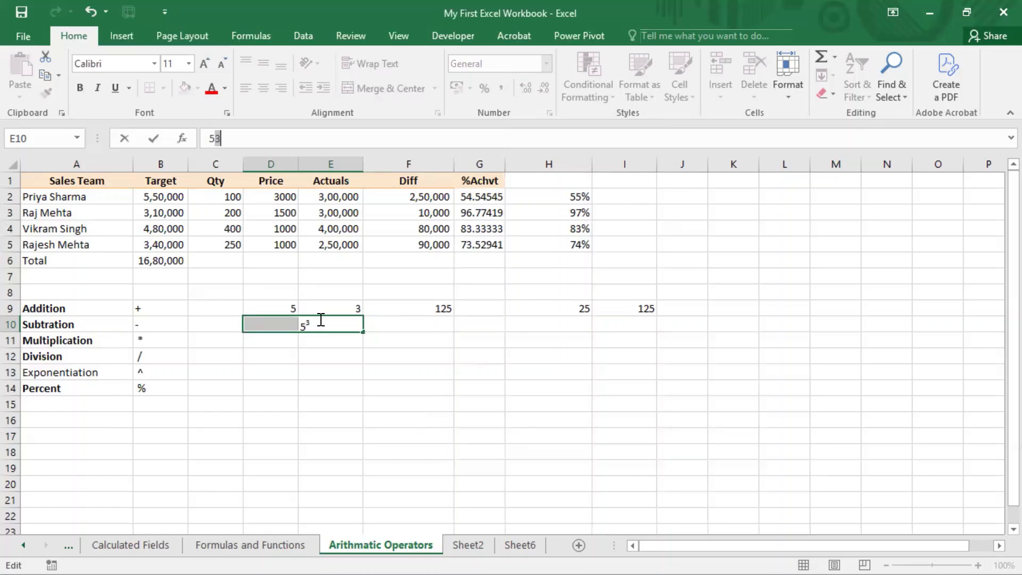
click(337, 377)
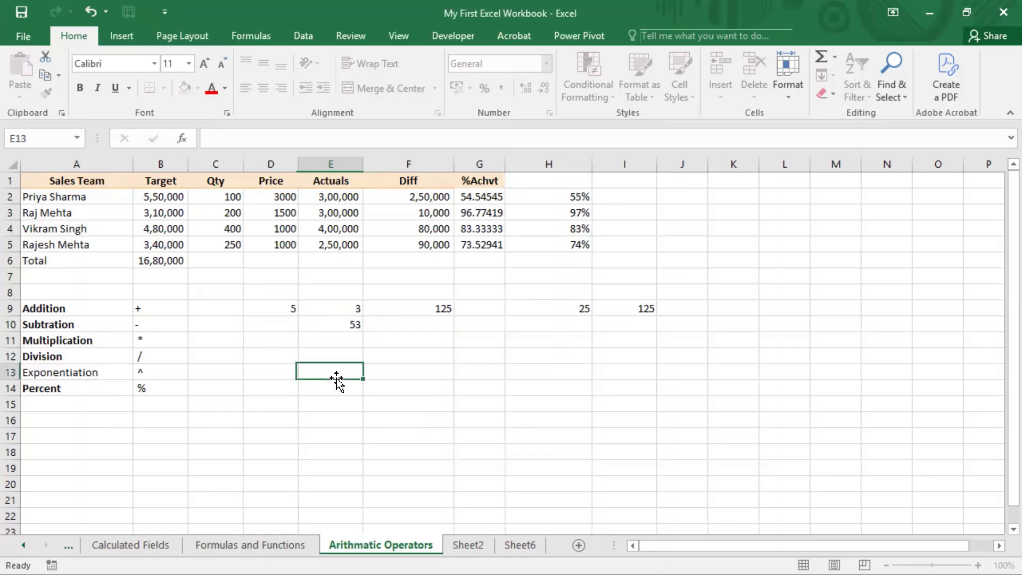
Clear the contents of cell E10 and select the Exponentiation label in A13
click(304, 325)
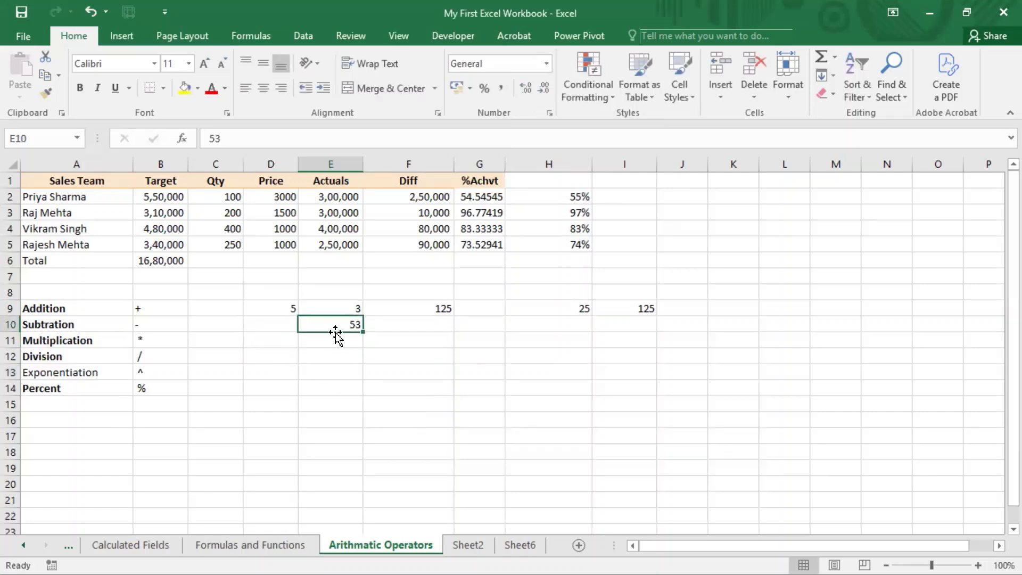
key(Delete)
click(129, 372)
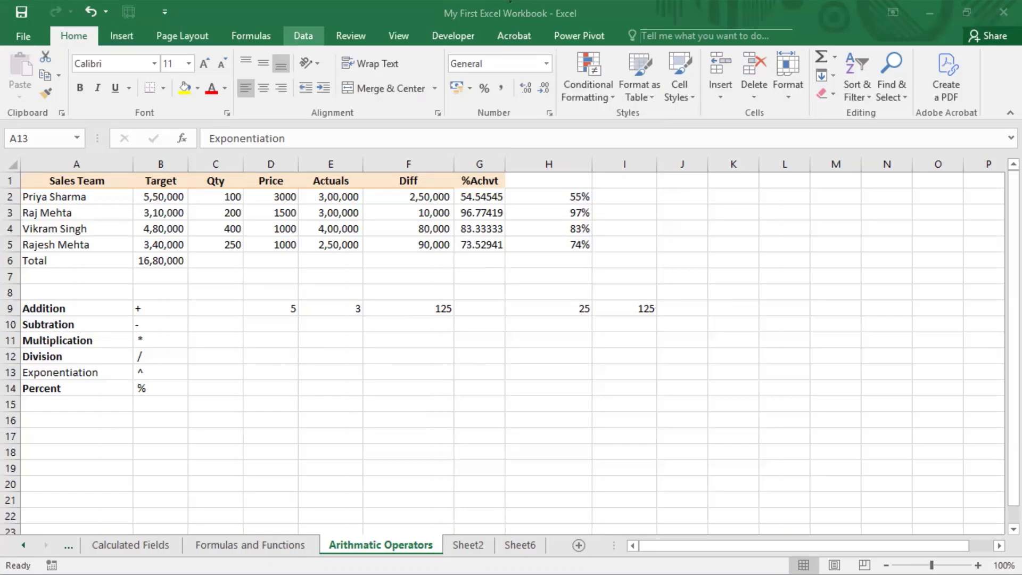
Enter the heading BODMAS in cell A17 below the operator list
click(105, 436)
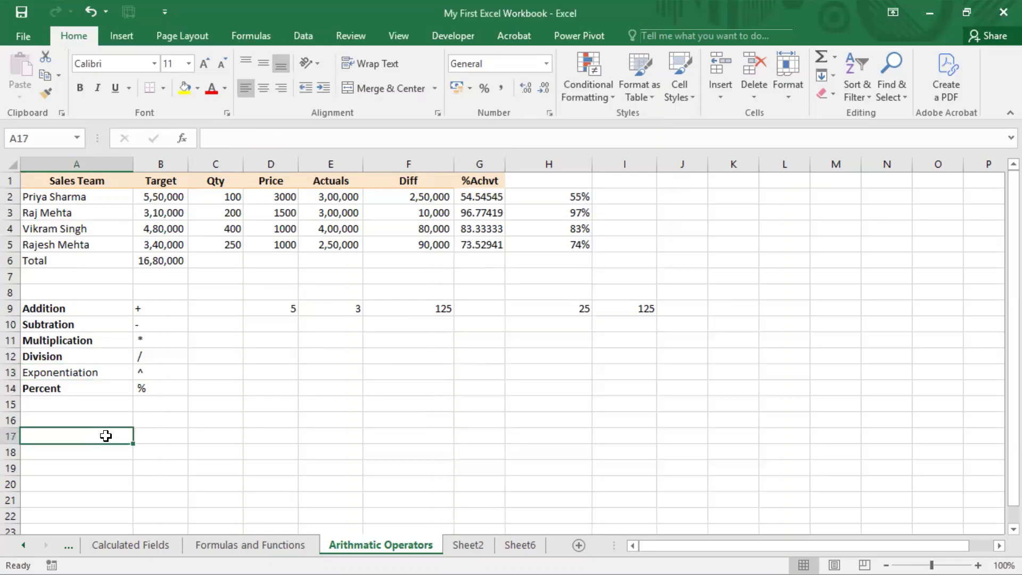
text(BODMAS)
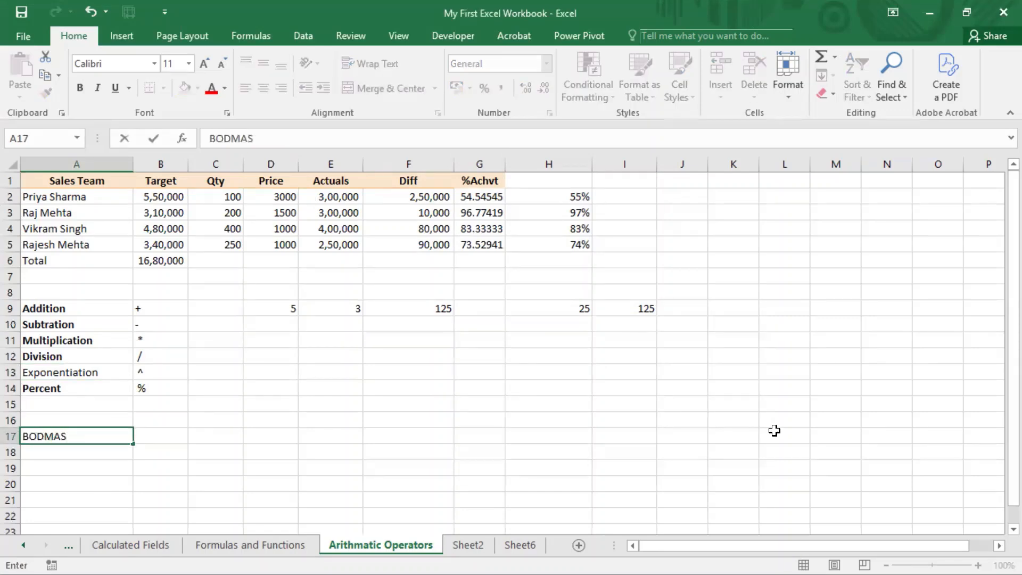
key(Return)
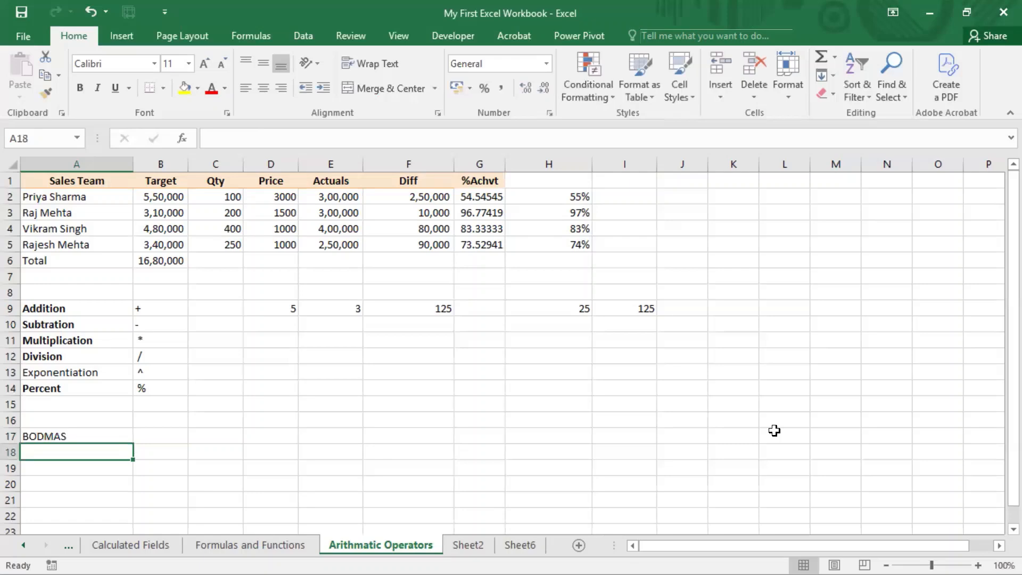
key(Up)
key(Down)
text(BODMAS)
key(Return)
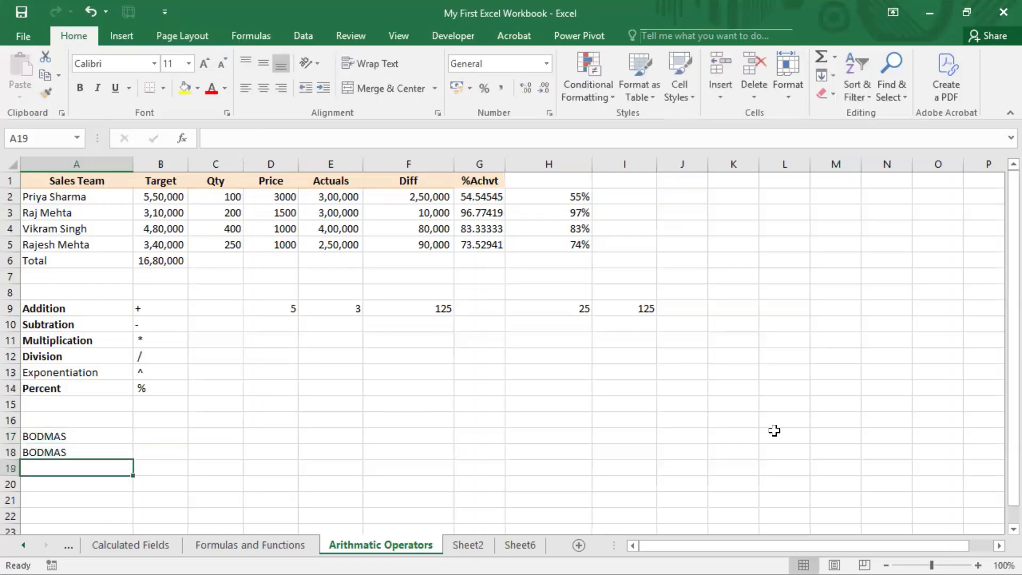
Enter the letter O in A19 and replace the entry in A18 with the letter B
text(O)
key(Return)
key(Up)
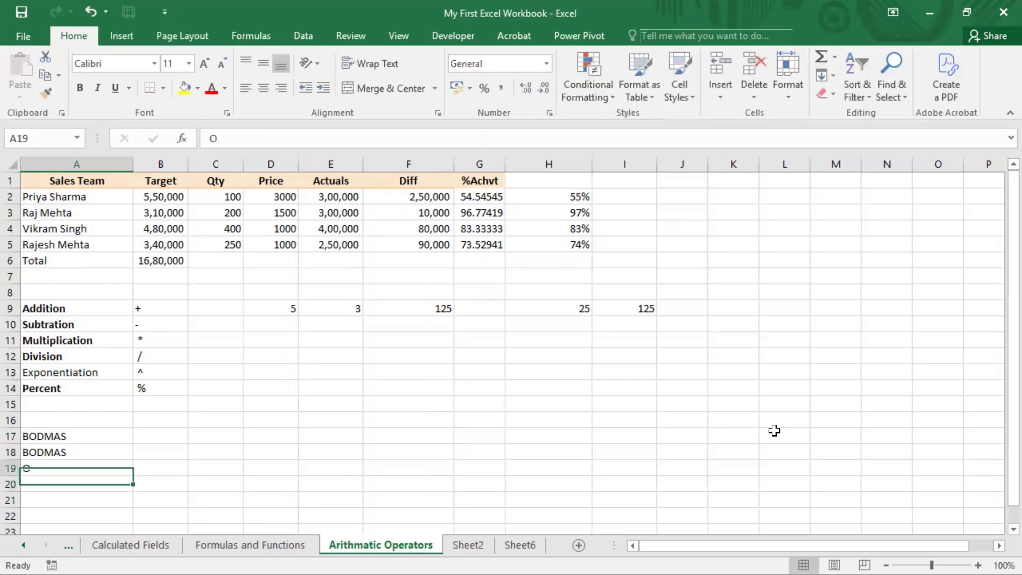
key(Up)
text(B)
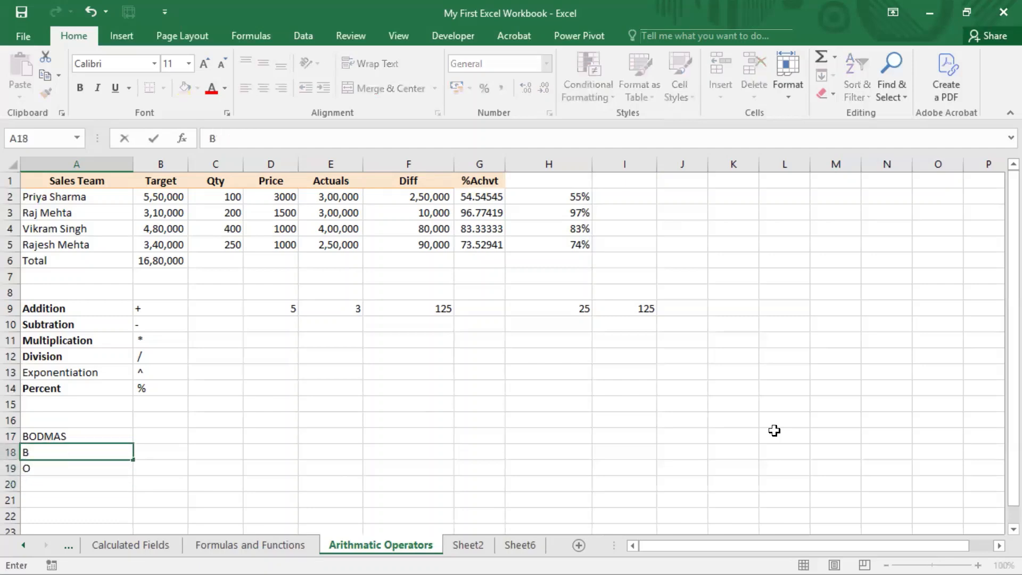
key(Return)
key(Return)
Enter the remaining letters D, M, A and S, one per cell, in A20 to A23
text(D)
key(Return)
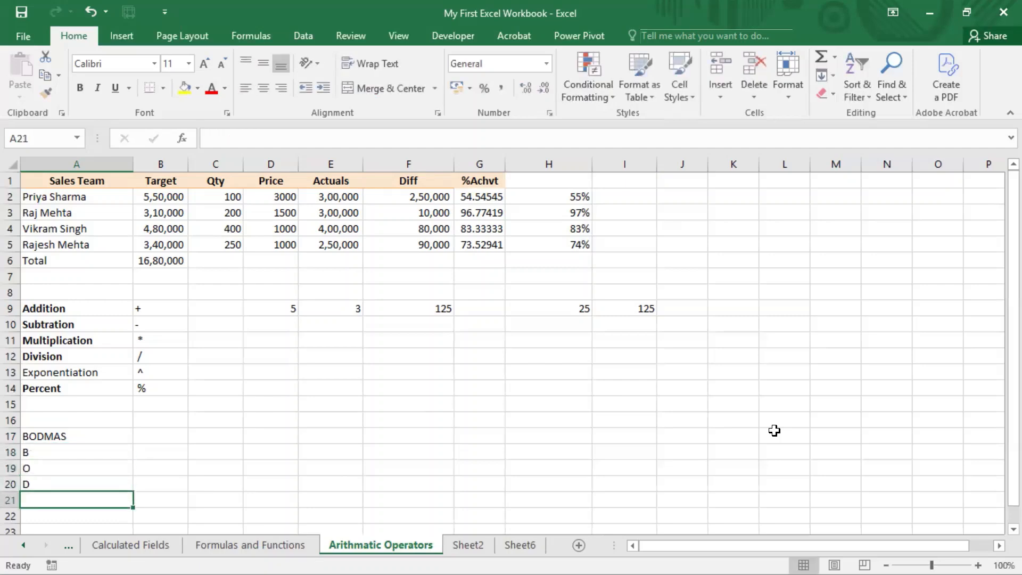
text(M)
key(Return)
text(A)
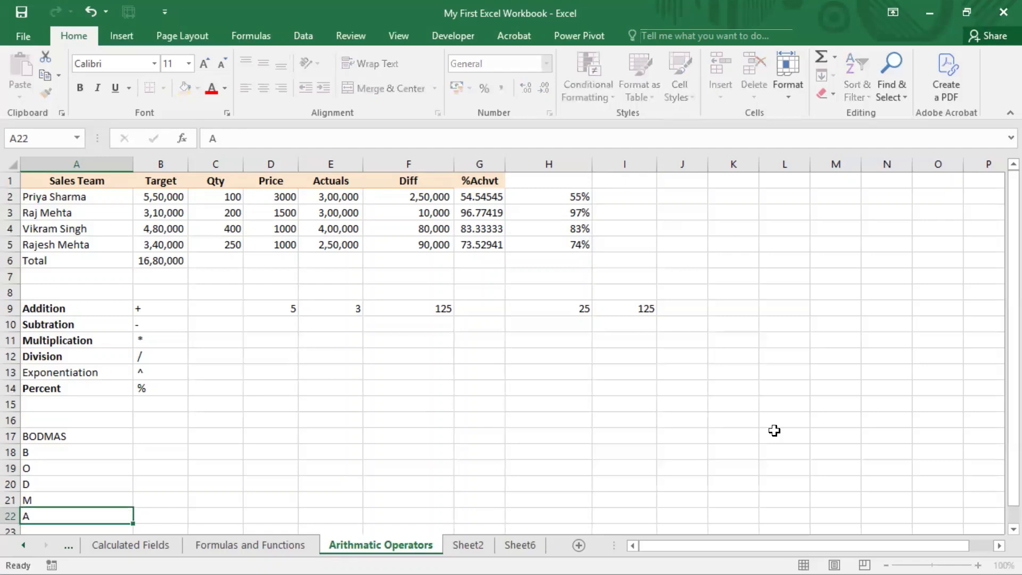
key(Return)
text(S)
key(Return)
Enter Bracket in B18 as the meaning of the letter B
key(Up)
key(Up)
key(Up)
key(Up)
key(Up)
key(Up)
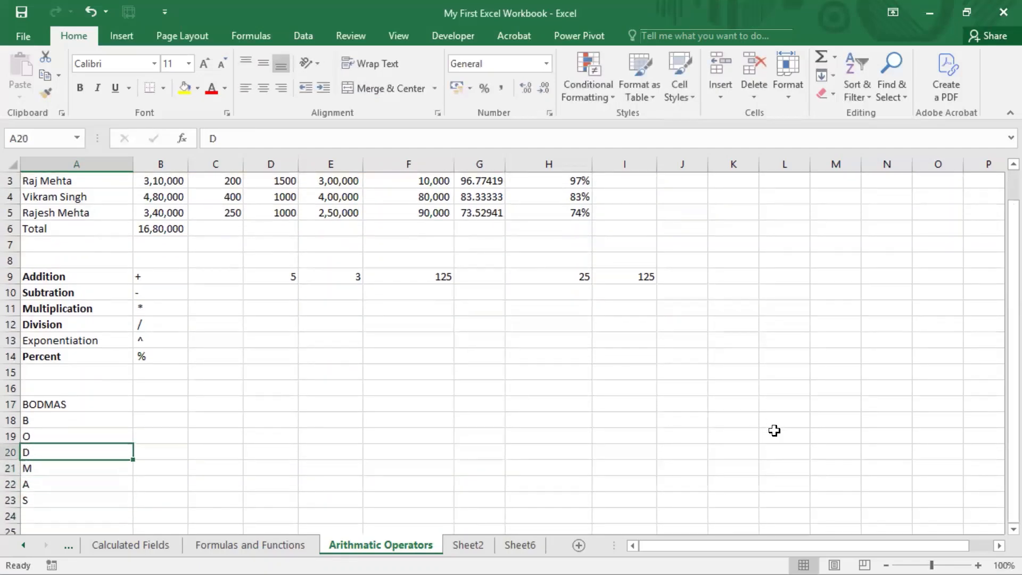
key(Right)
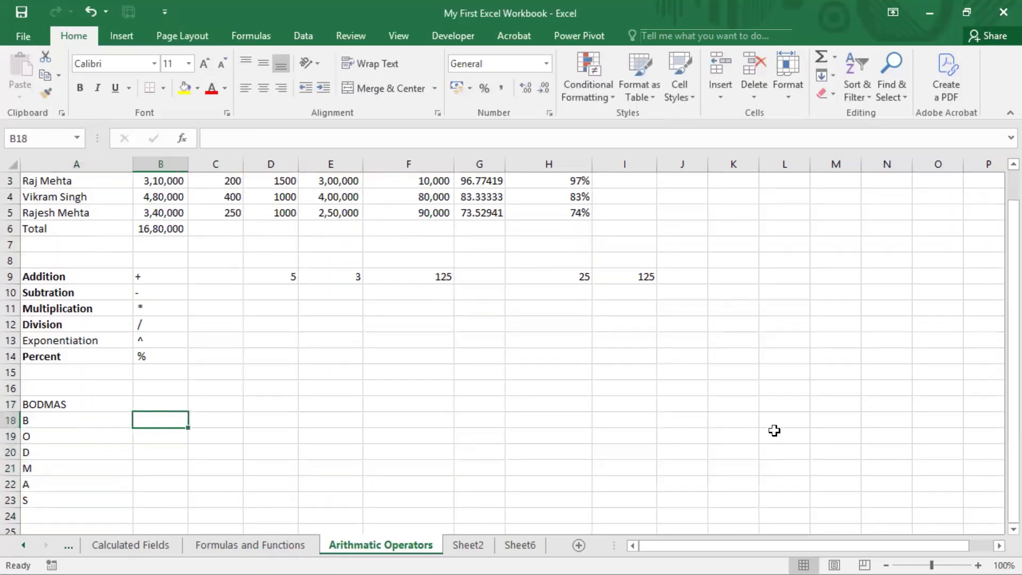
text(Bracket)
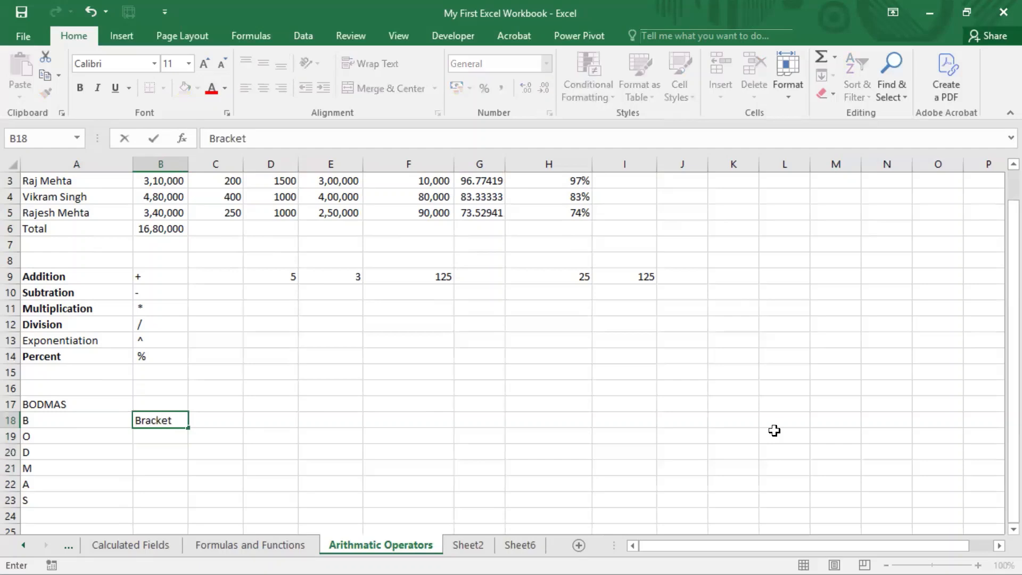
key(Return)
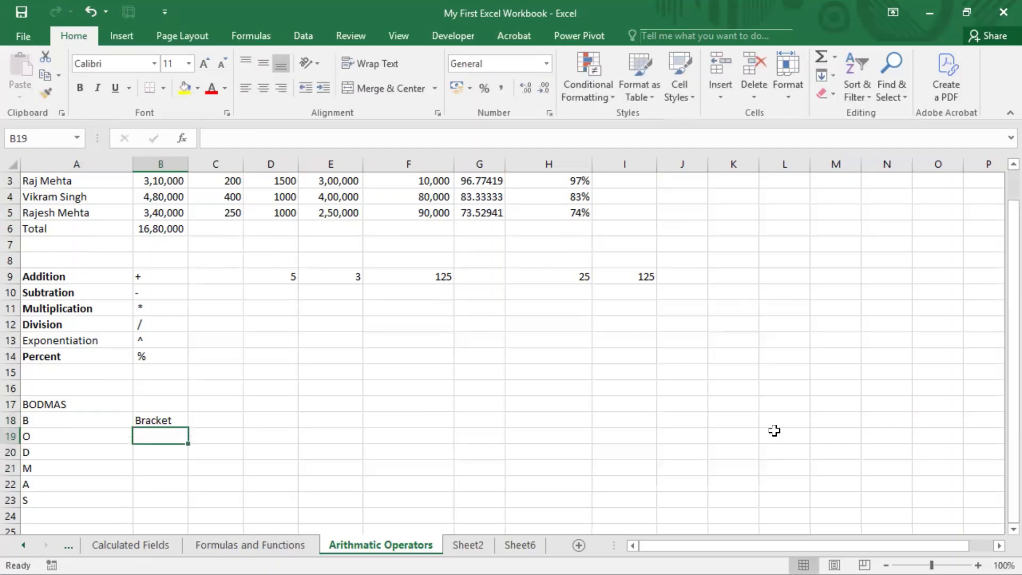
key(Up)
key(Left)
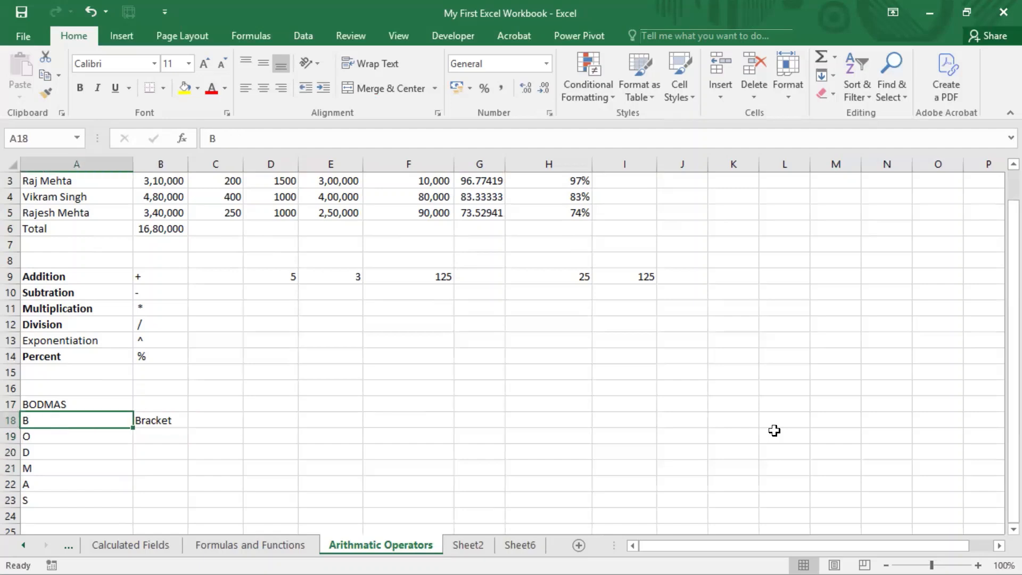
key(Right)
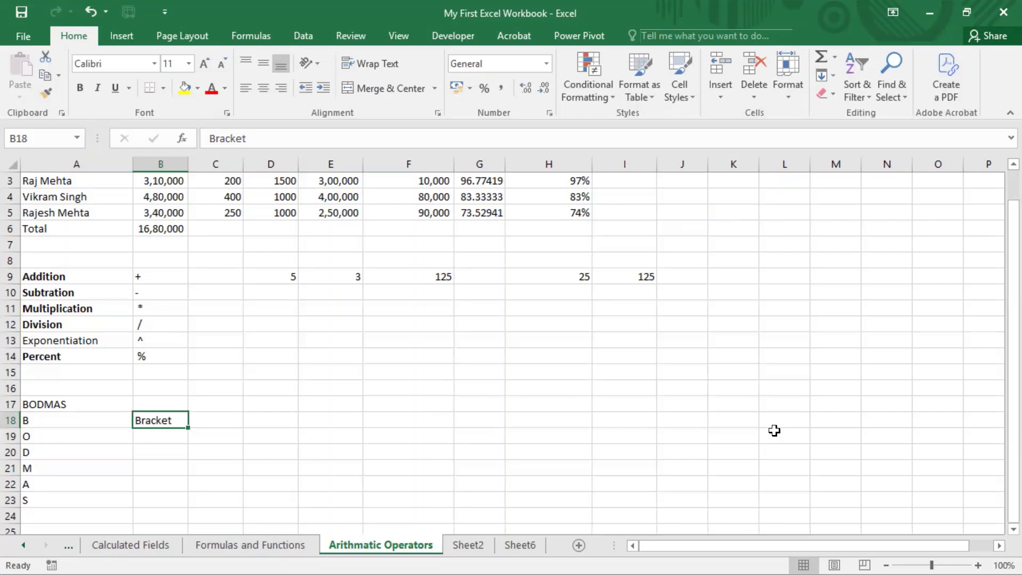
Enter Expnential Operator in B19 as the meaning of the letter O
key(Down)
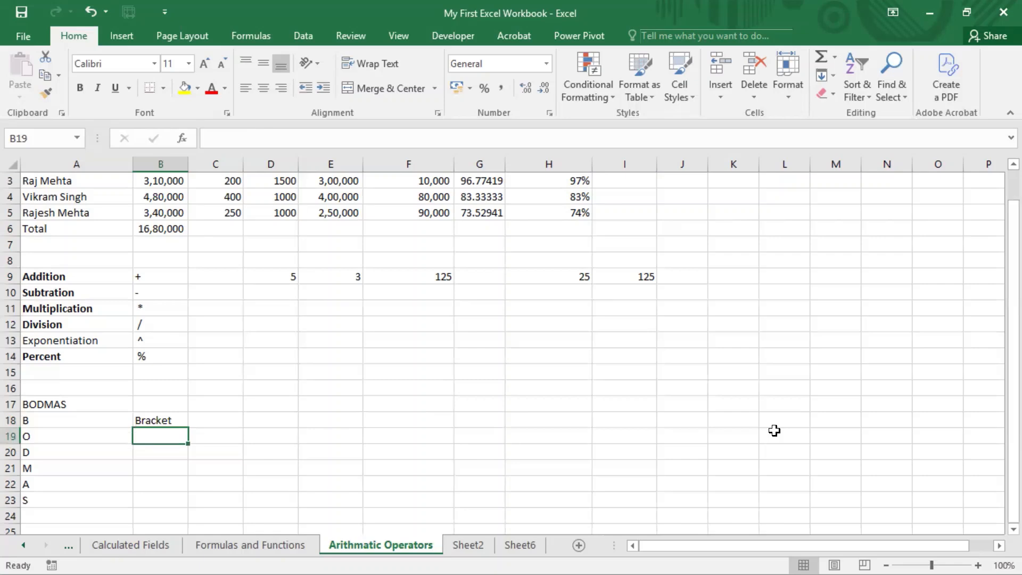
text(E)
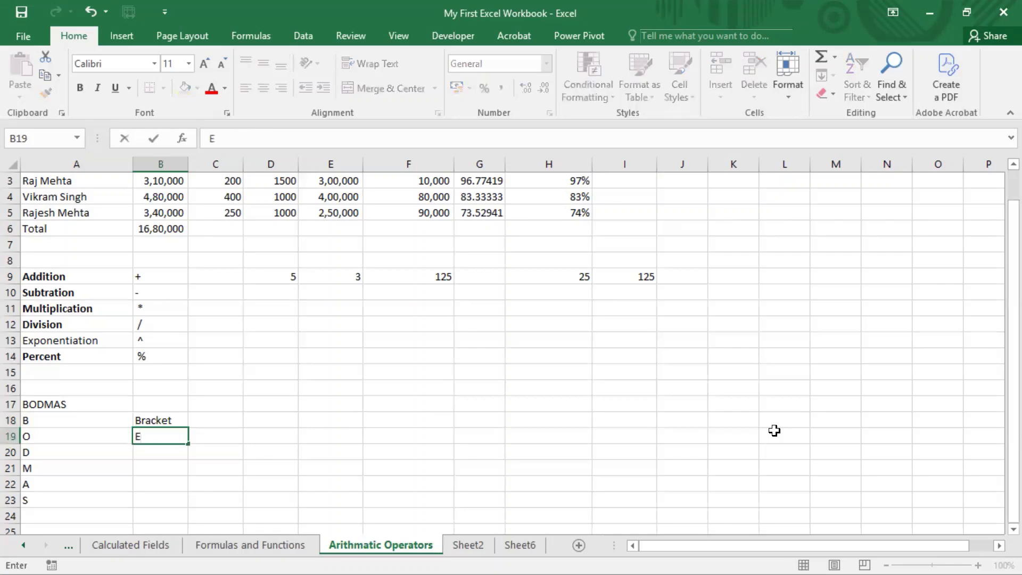
text(xpnential O)
text(perator)
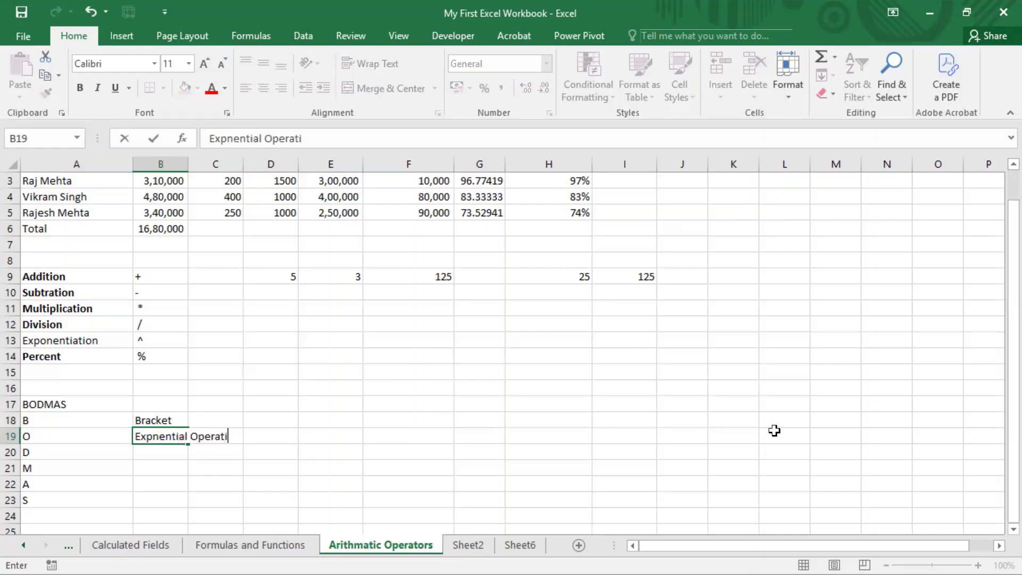
key(ctrl+Return)
Enter Division in B20 and Multiplication in B21 as the meanings of the letters D and M
key(Down)
text(D)
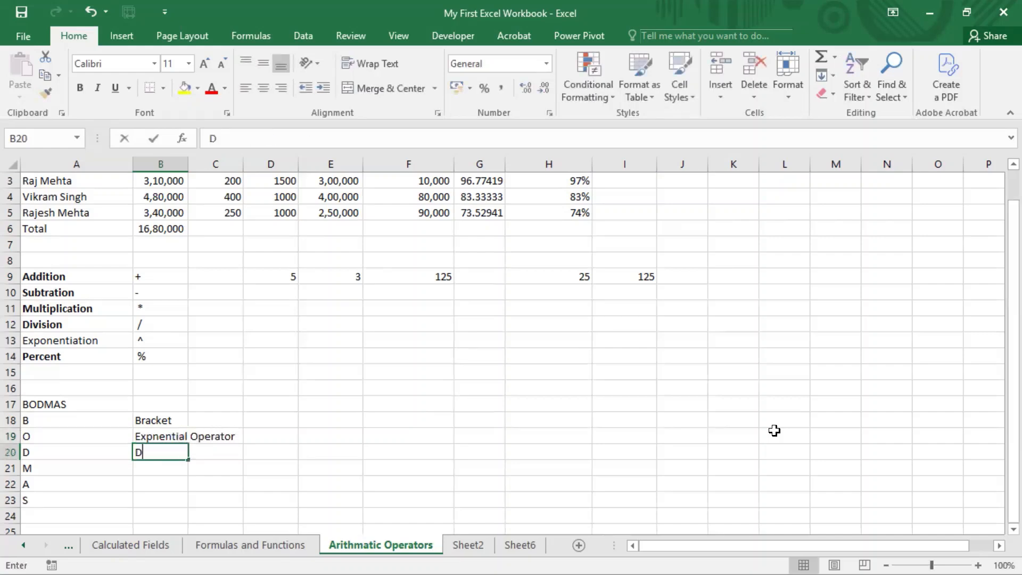
text(ivision)
key(Return)
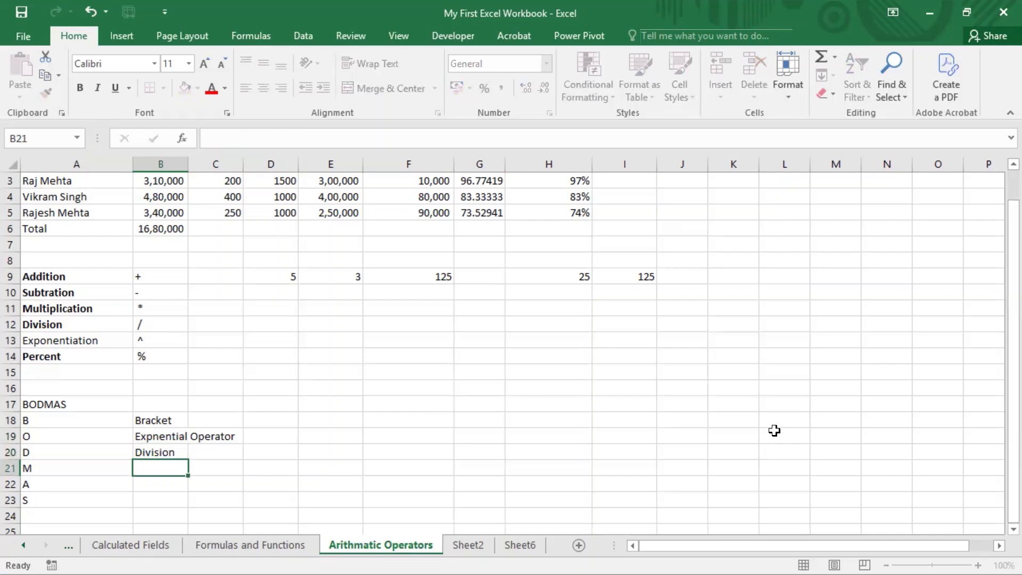
text(Multip)
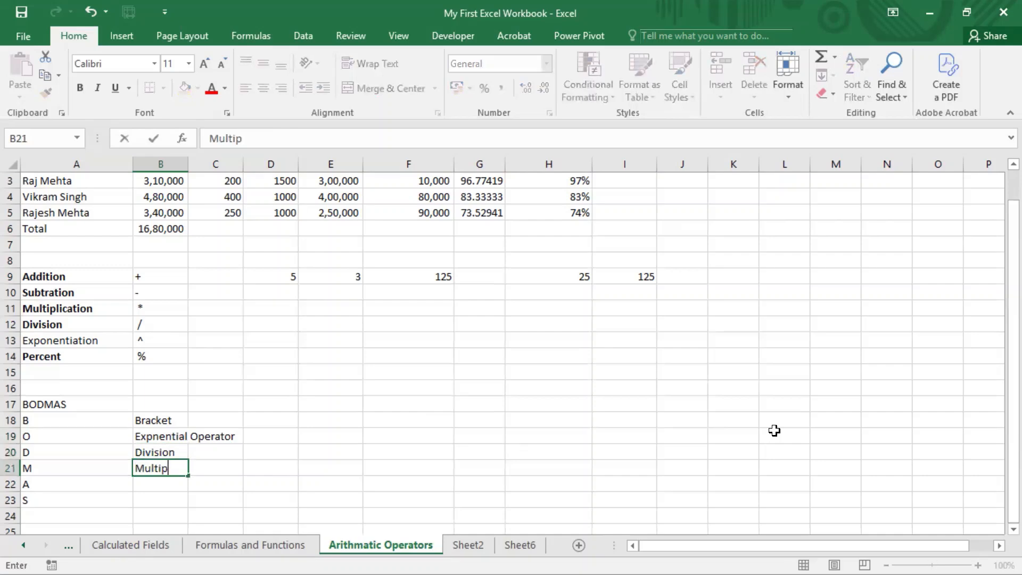
text(lication)
key(Return)
Enter Addition in B22 and Subtraction in B23 as the meanings of the letters A and S
text(A)
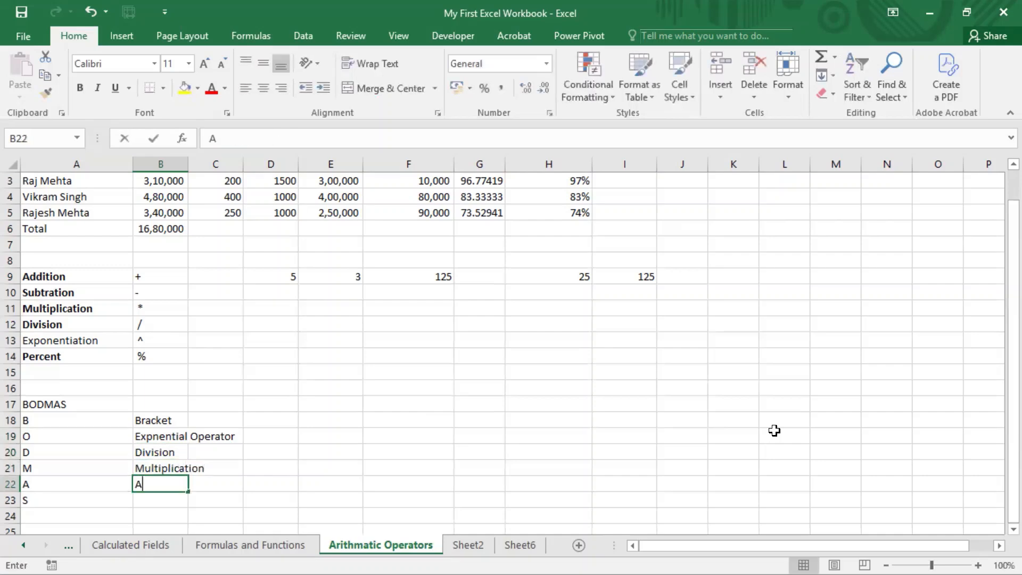
text(ddition)
key(Return)
text(Subt)
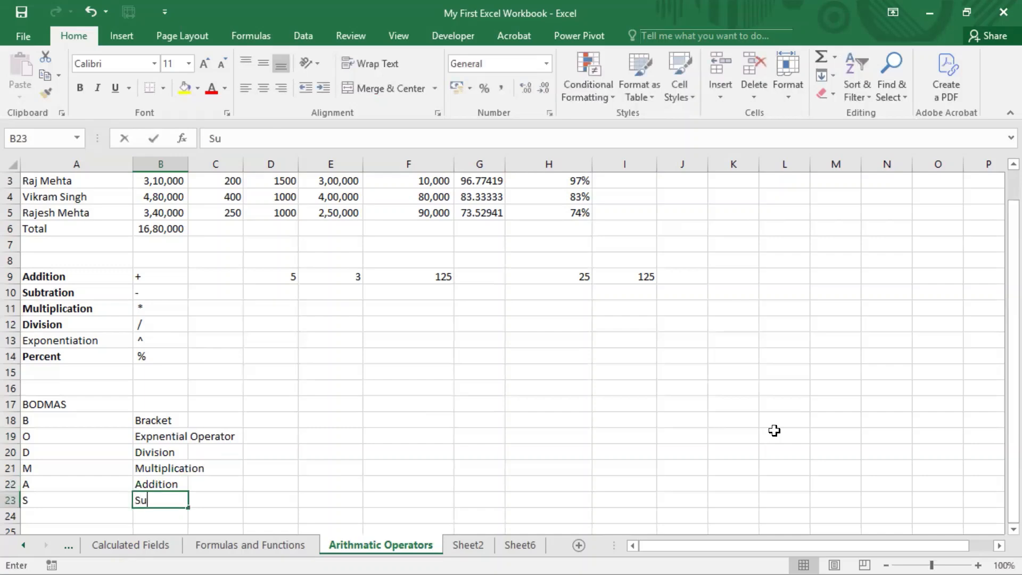
key(BackSpace)
text(traction)
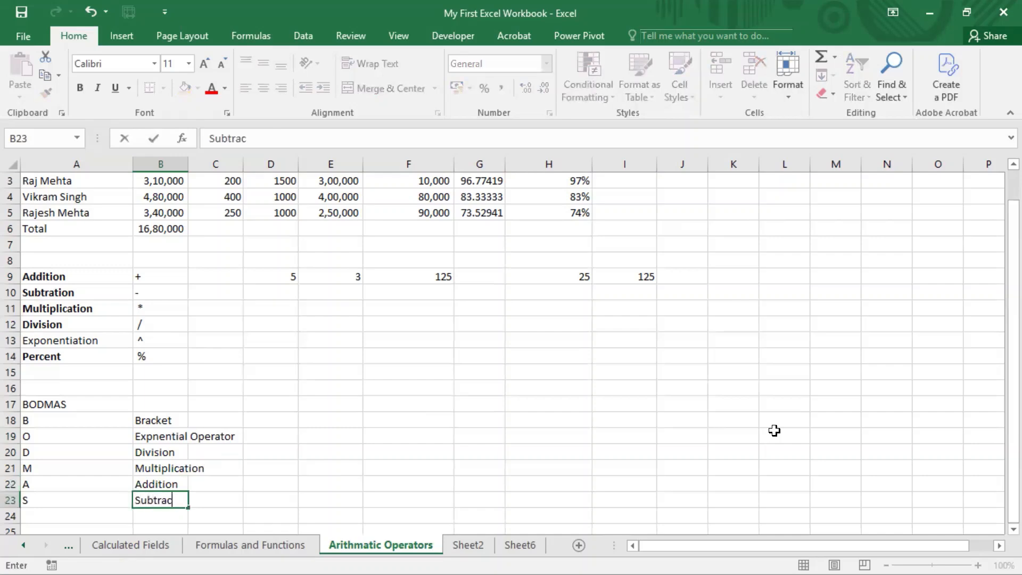
key(Return)
Enter the example formula =1*2+3 in B17, beside the BODMAS heading
key(Up)
key(Up)
key(Up)
key(Up)
key(Up)
key(Up)
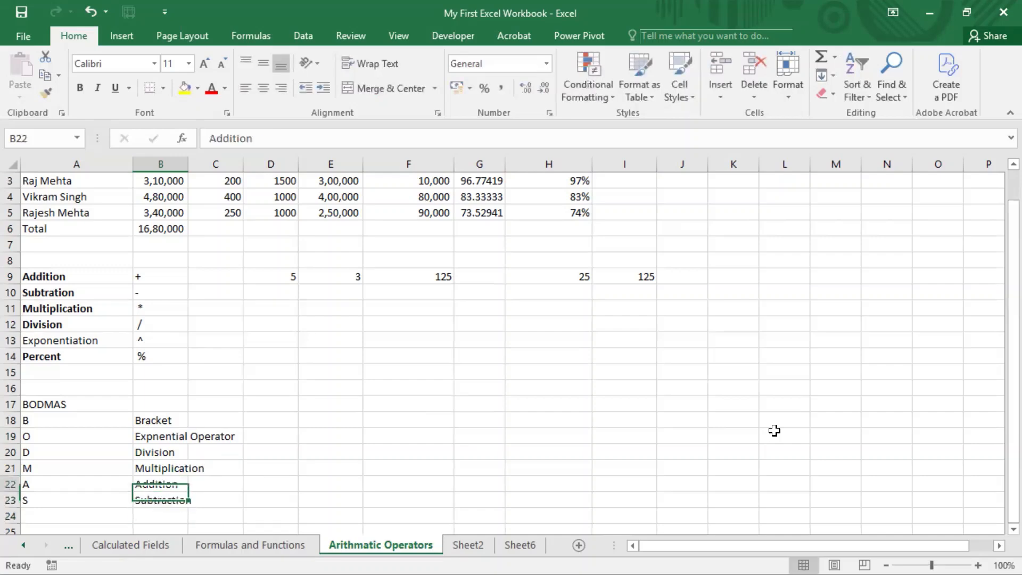
key(Right)
key(Right)
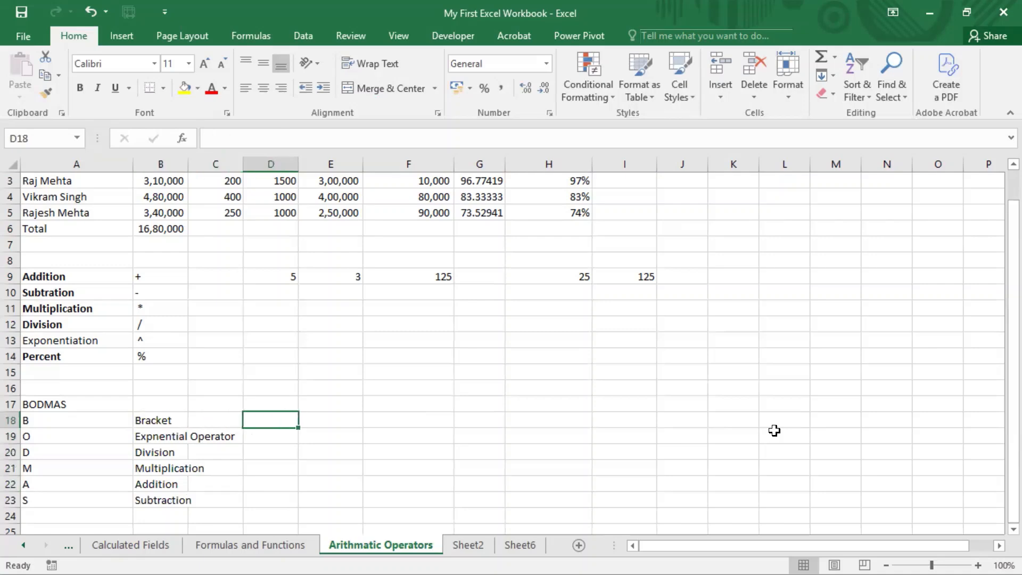
key(Left)
key(Left)
key(Up)
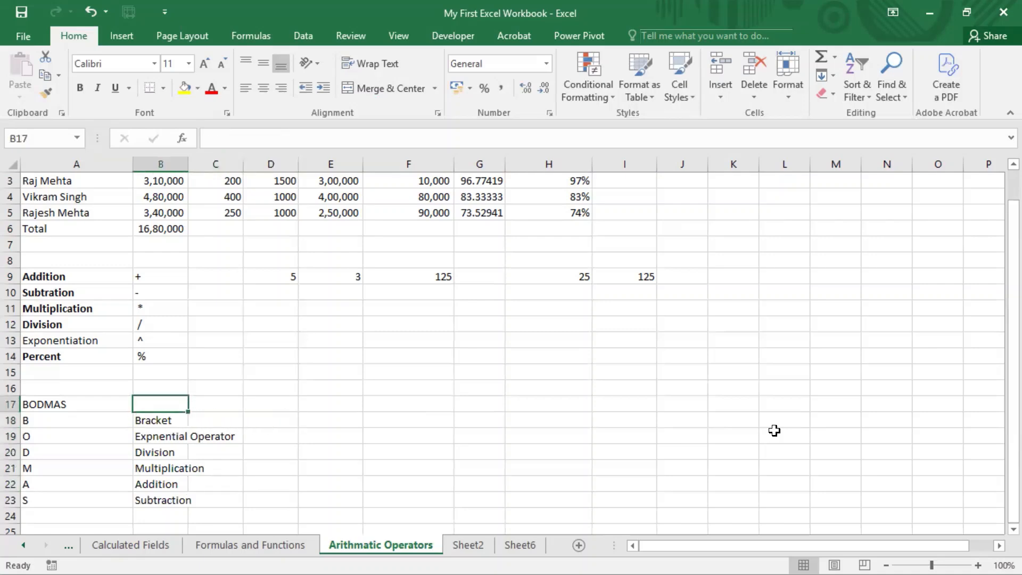
text(=)
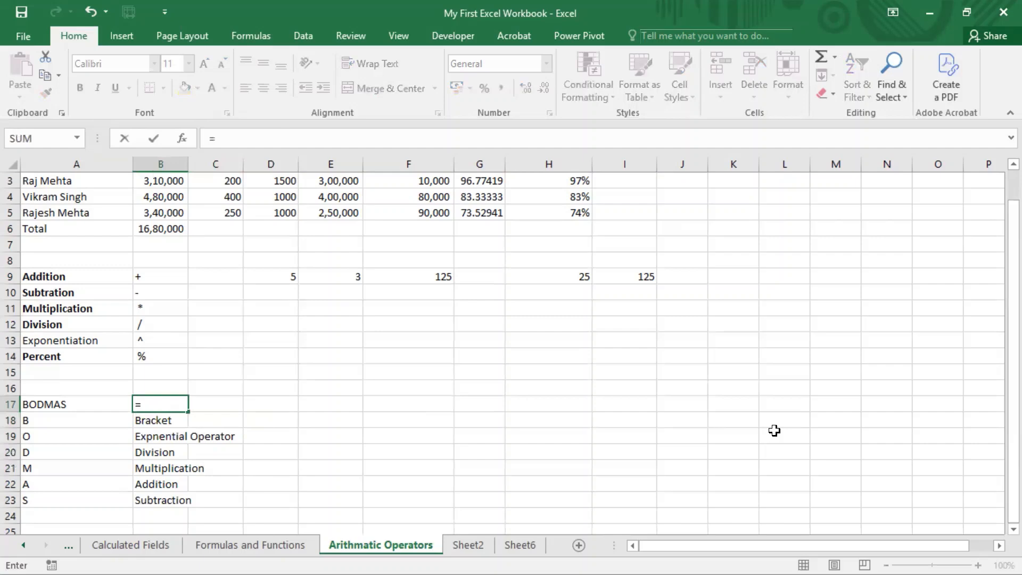
text(1*2+3)
key(Left)
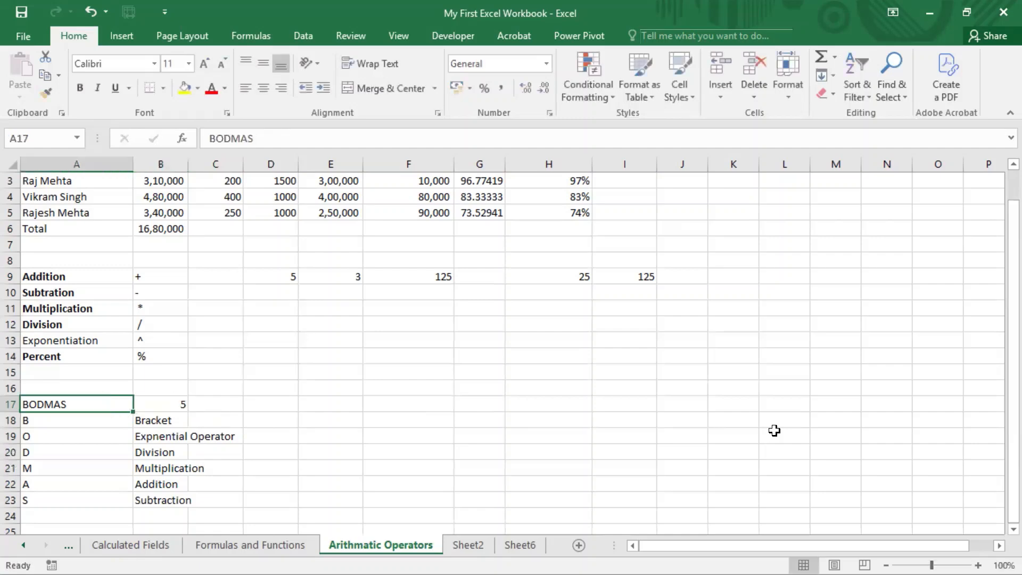
Examine the multiplication and addition parts of the example formula in B17
key(Right)
key(F2)
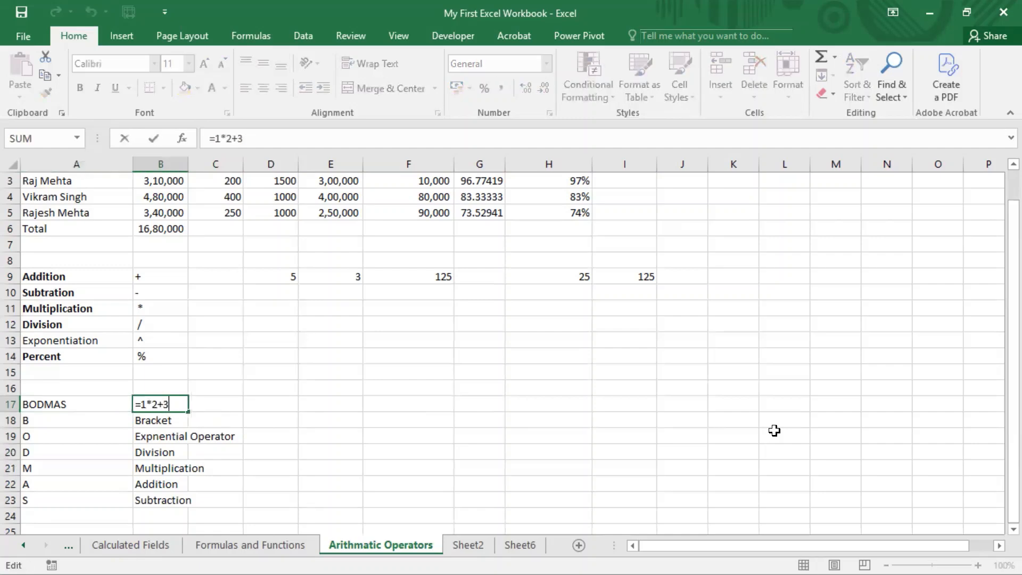
key(Left)
key(Left)
key(Left)
key(Left)
key(Left)
key(Right)
key(Right)
key(Right)
key(Right)
Replace the first number in B17's formula with 4 so that it reads =4*2+3
key(Left)
key(shift+Left)
key(shift+Left)
key(shift+Left)
key(shift+Left)
key(shift+Right)
key(Right)
key(Right)
key(Left)
key(Left)
key(BackSpace)
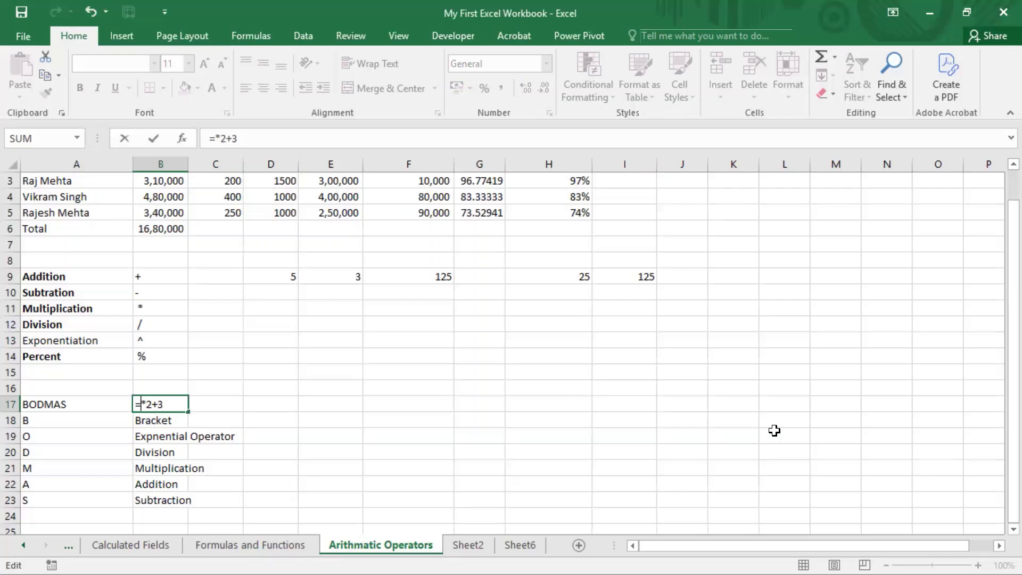
text(4)
key(Return)
Highlight the 4*2 part within the formula in B17 to examine which operation is calculated first
key(Up)
key(F2)
key(Left)
key(Left)
key(Left)
key(Left)
key(Left)
key(shift+Right)
key(shift+Right)
key(shift+Right)
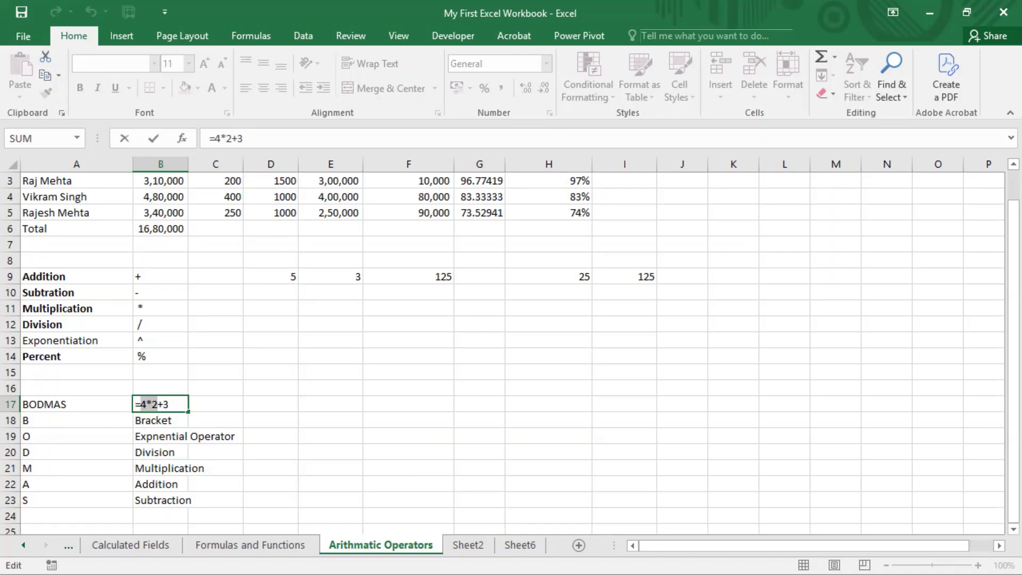
key(Return)
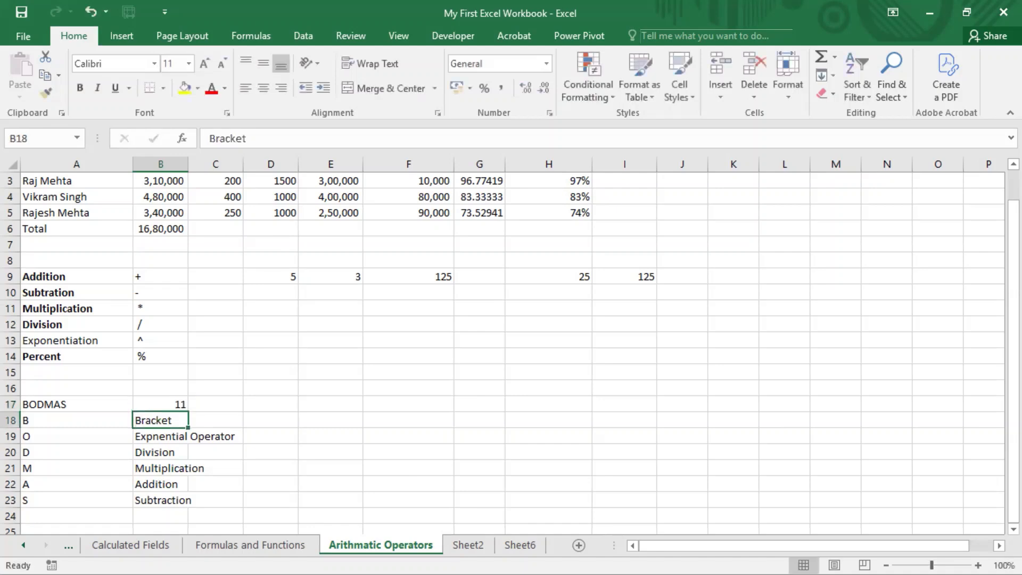
Copy the formula text =4*2+3 from B17 and paste it into C17
key(Up)
key(F2)
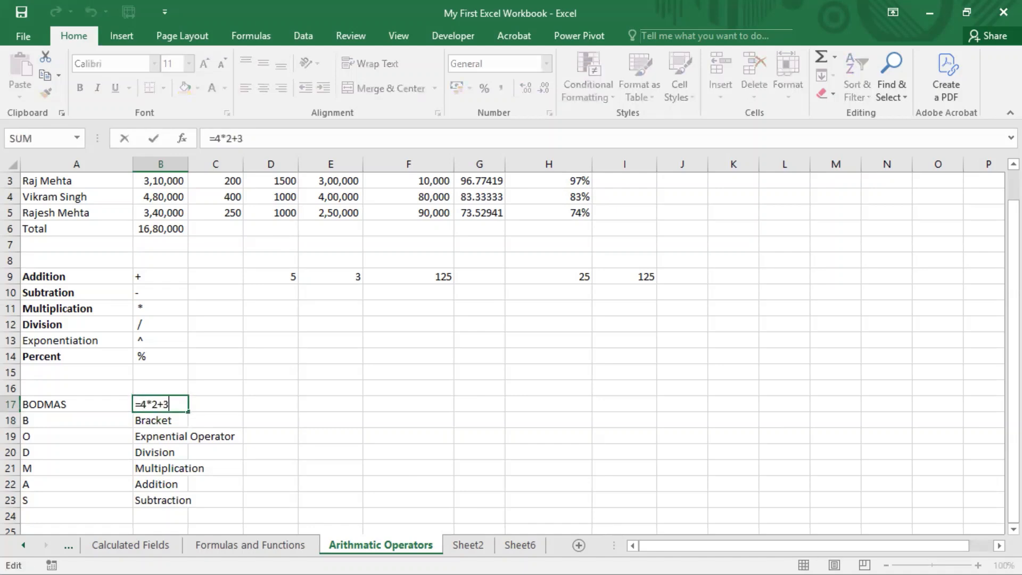
key(shift+Left)
key(shift+Home)
key(ctrl+c)
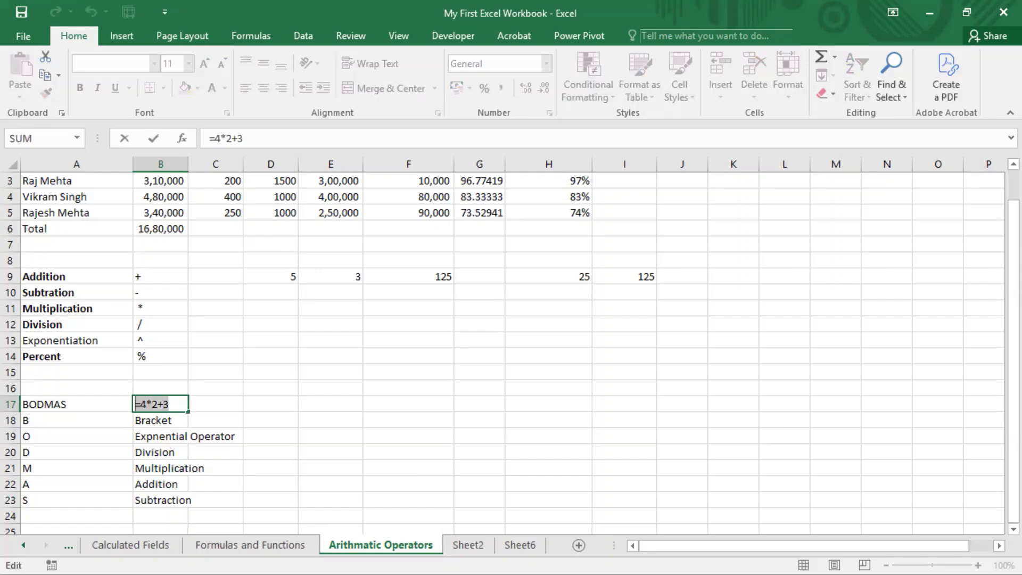
key(Return)
key(Up)
key(Right)
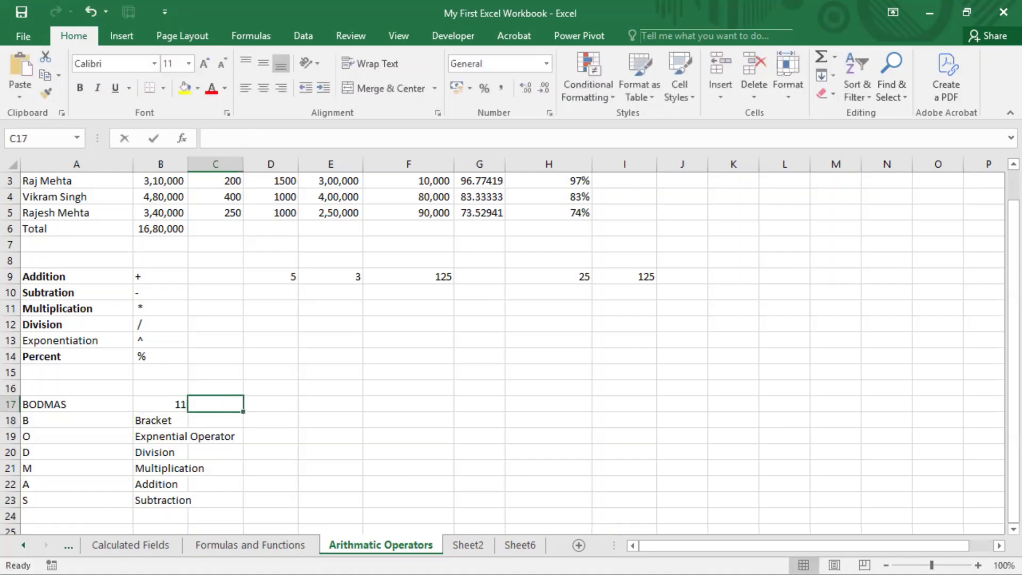
key(ctrl+v)
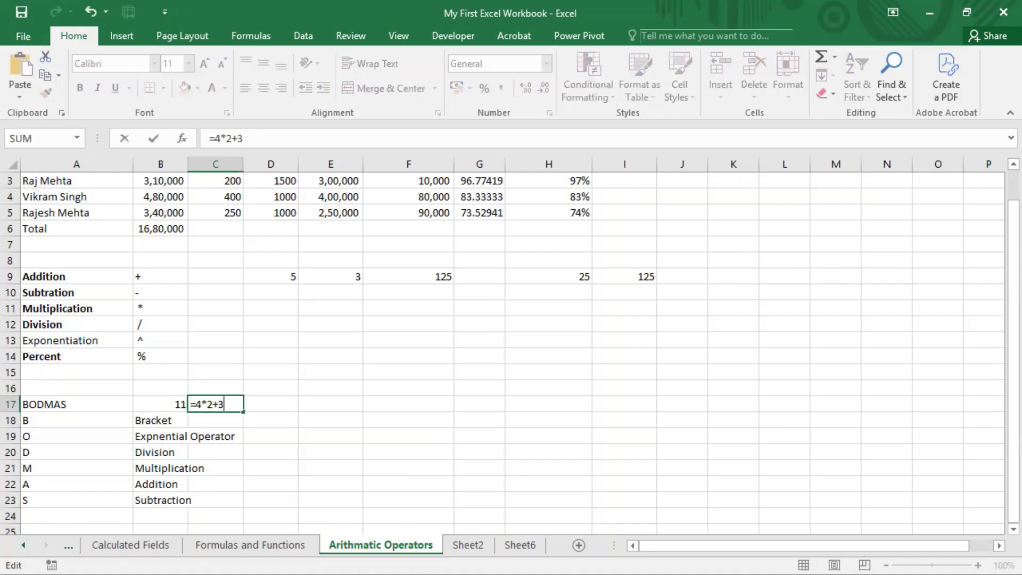
Enclose the addition in C17's formula in brackets so that it reads =4*(2+3)
key(Left)
key(Left)
key(Left)
text(()
key(Right)
key(Right)
key(Right)
text())
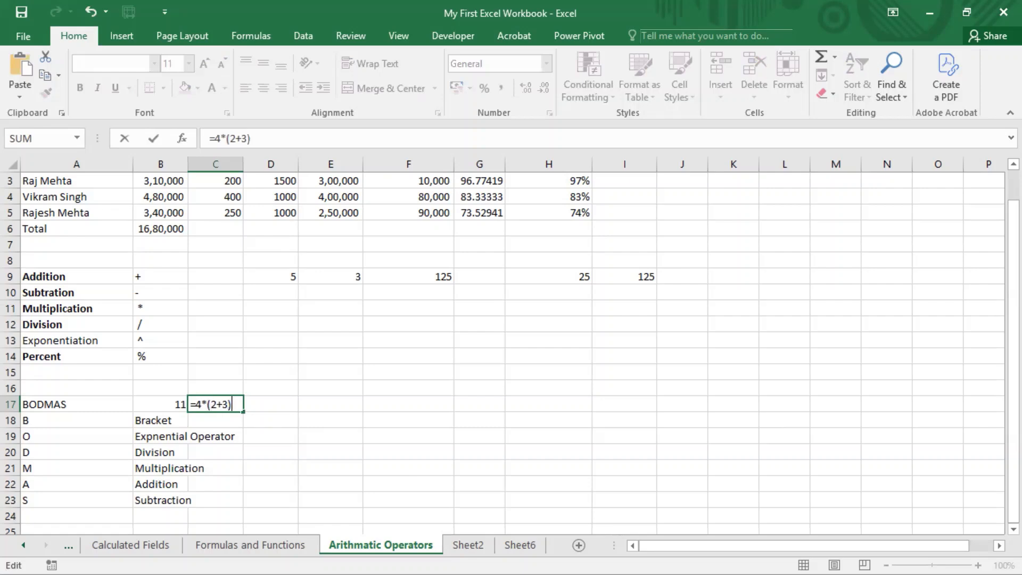
key(Return)
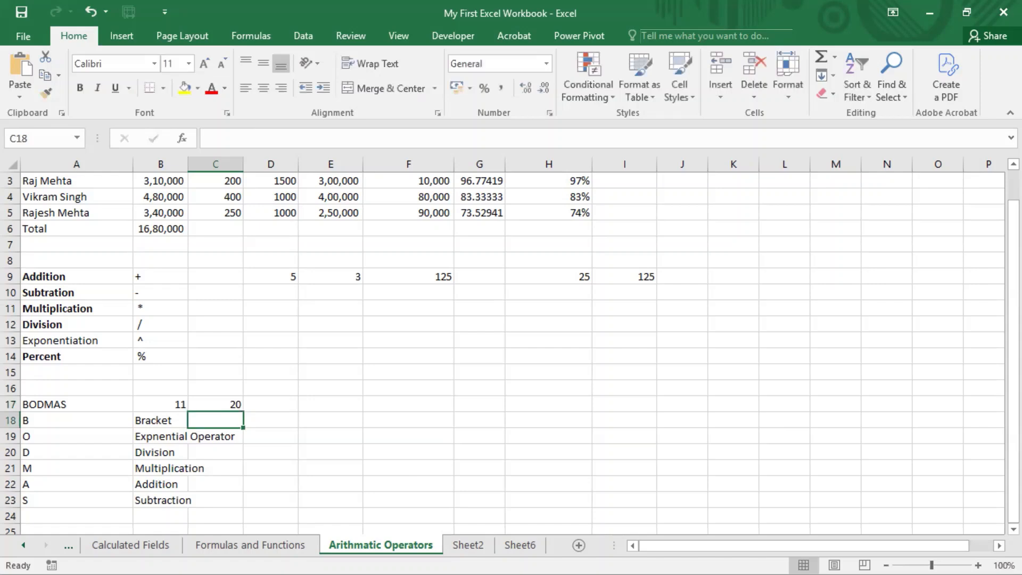
Compare the formula without brackets in B17 with the bracketed formula in C17
key(Up)
key(Left)
key(F2)
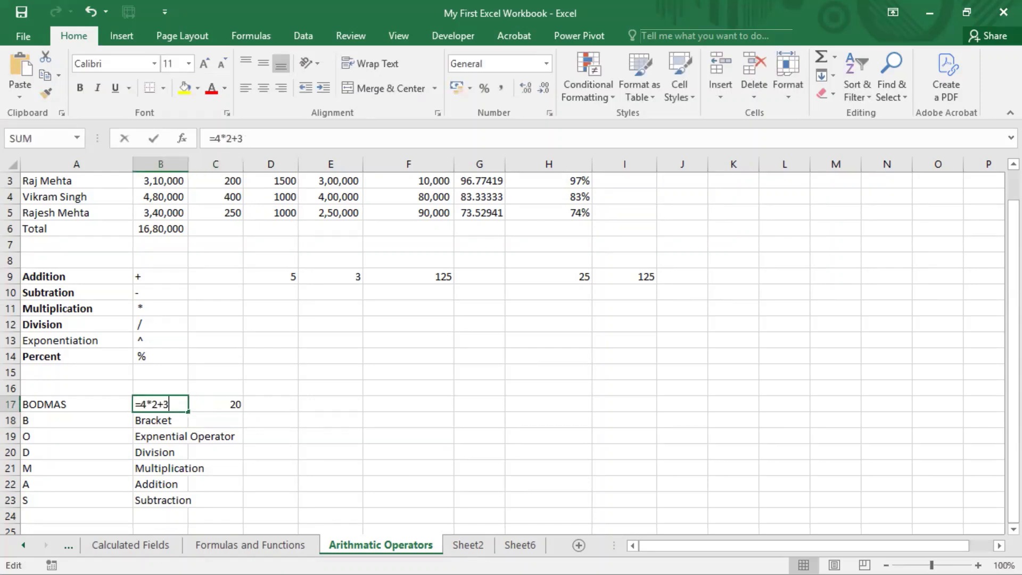
key(Escape)
key(Right)
key(F2)
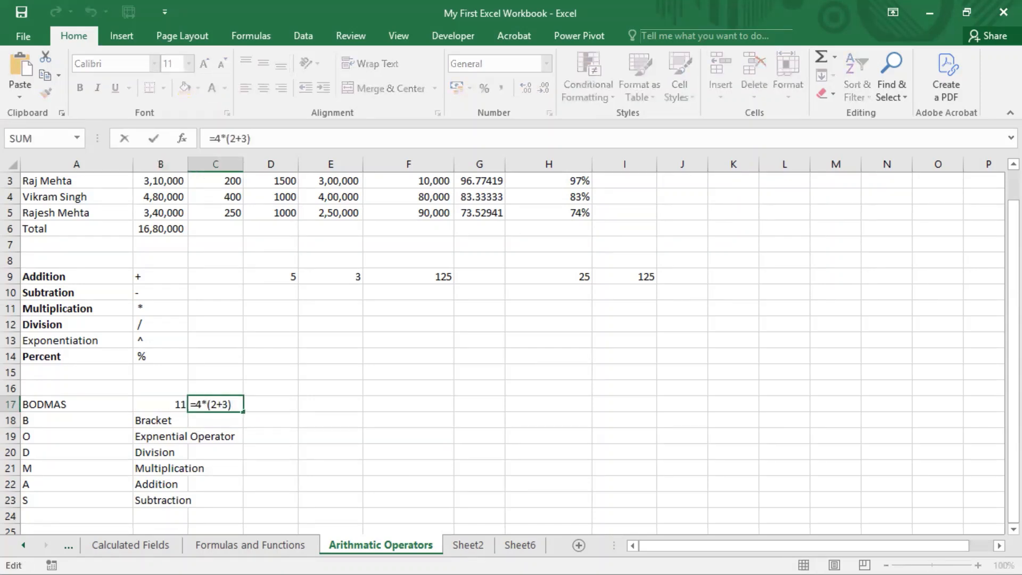
key(Escape)
key(Left)
key(F2)
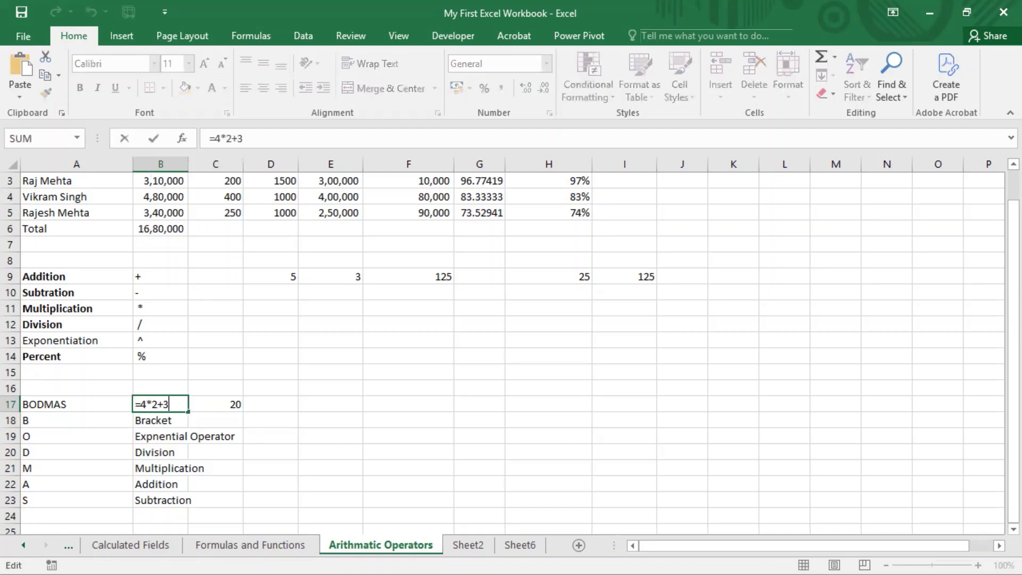
key(Escape)
key(Right)
key(F2)
key(Escape)
key(Left)
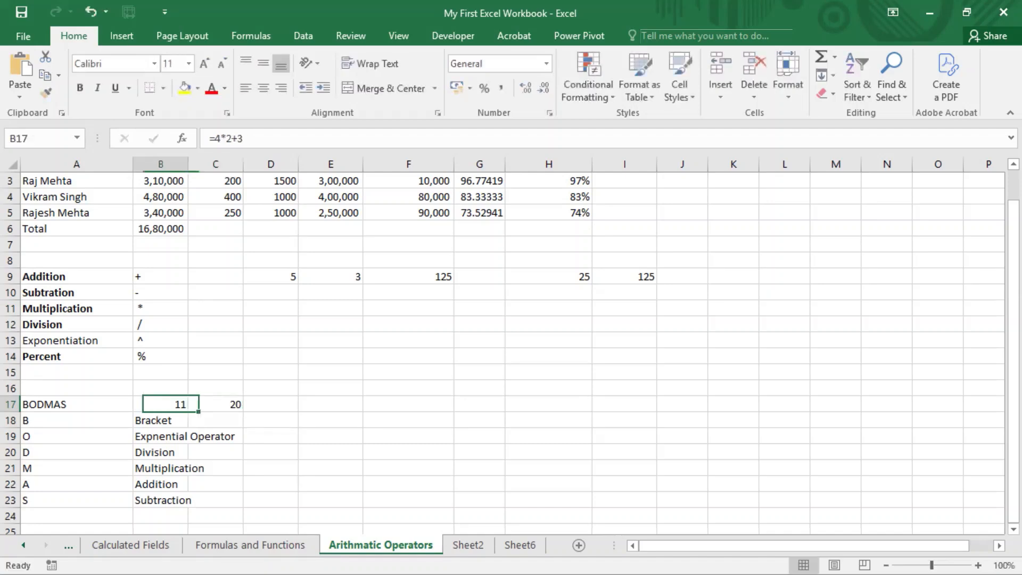
key(F2)
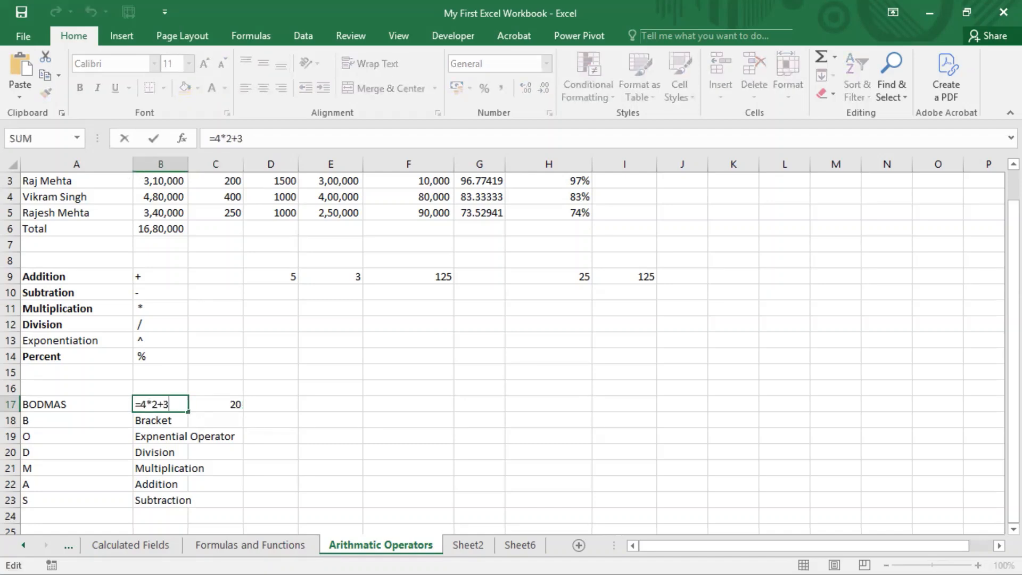
key(Escape)
Highlight the BODMAS letters in A18:A23, and the 4*2 part of the formula in B17
key(Left)
key(Down)
key(ctrl+shift+Down)
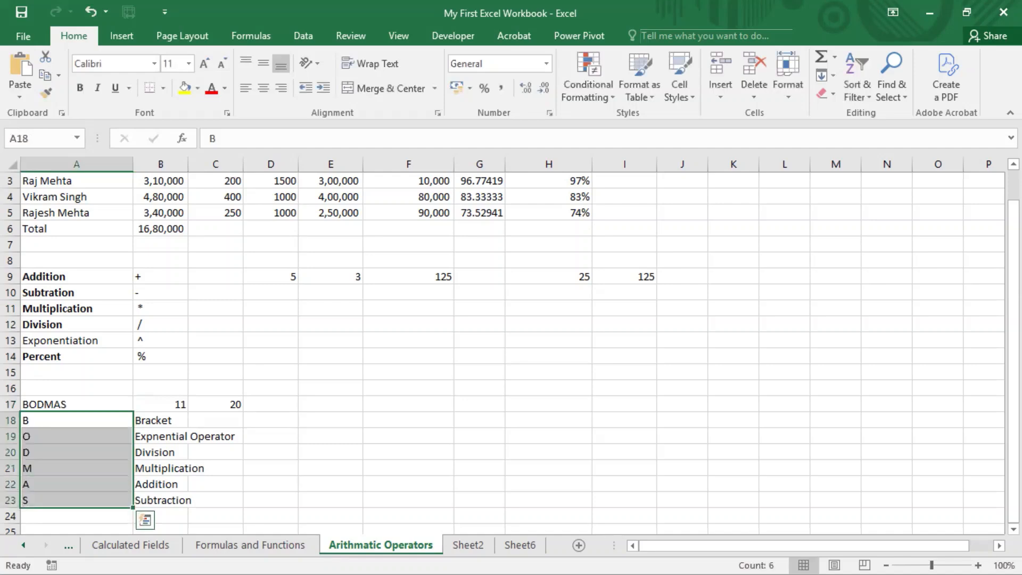
key(Up)
key(Right)
key(F2)
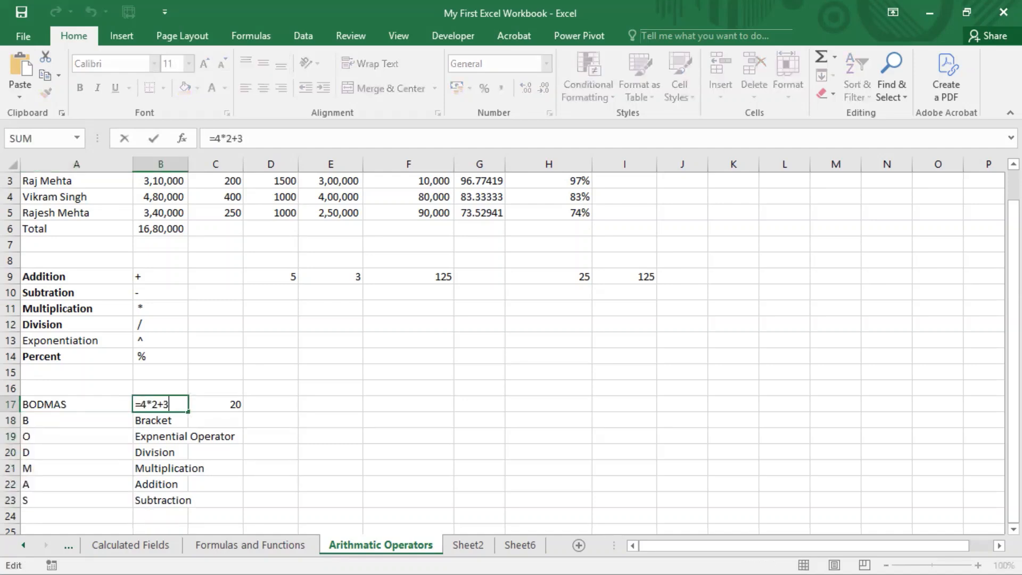
key(Left)
key(Left)
key(shift+Left)
key(shift+Left)
key(shift+Left)
key(Tab)
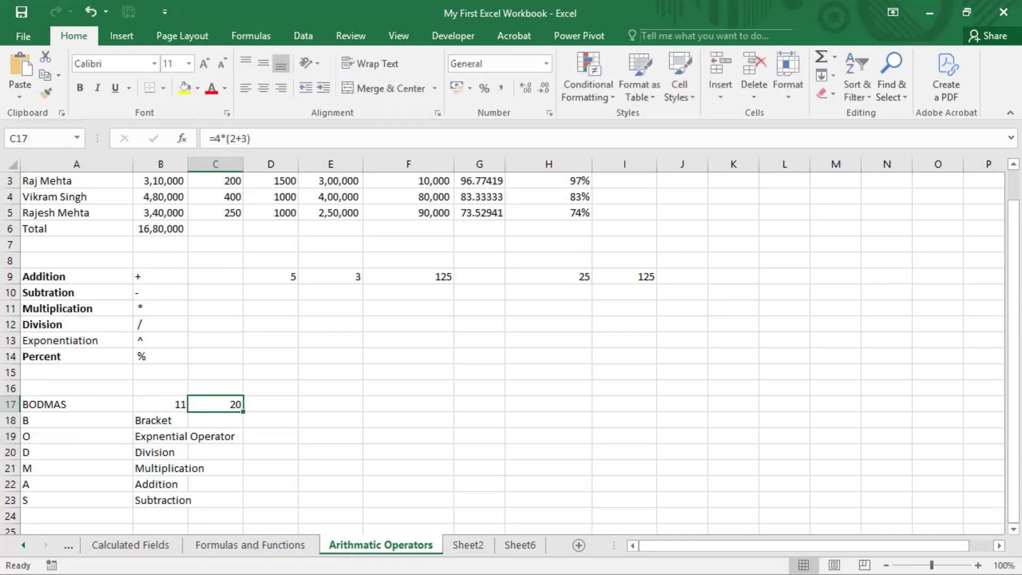
Examine the bracketed addition and the multiplication by 4 in C17's formula, and return to B17
key(F2)
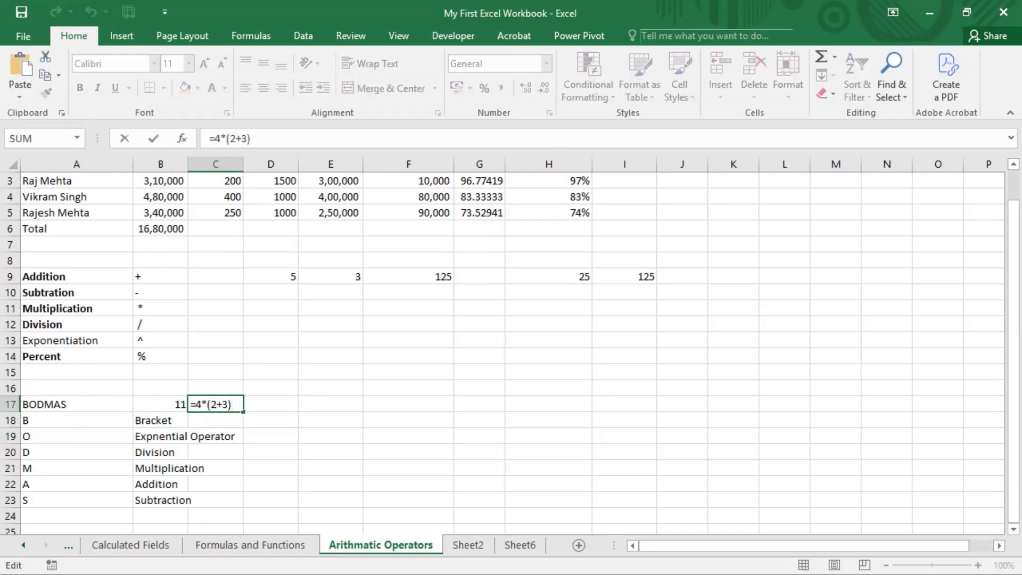
key(shift+Left)
key(shift+Left)
key(shift+Left)
key(shift+Left)
key(Left)
key(shift+Right)
key(shift+Right)
key(shift+Right)
drag(210, 404, 226, 402)
drag(196, 405, 209, 404)
drag(212, 404, 244, 405)
key(ctrl+Return)
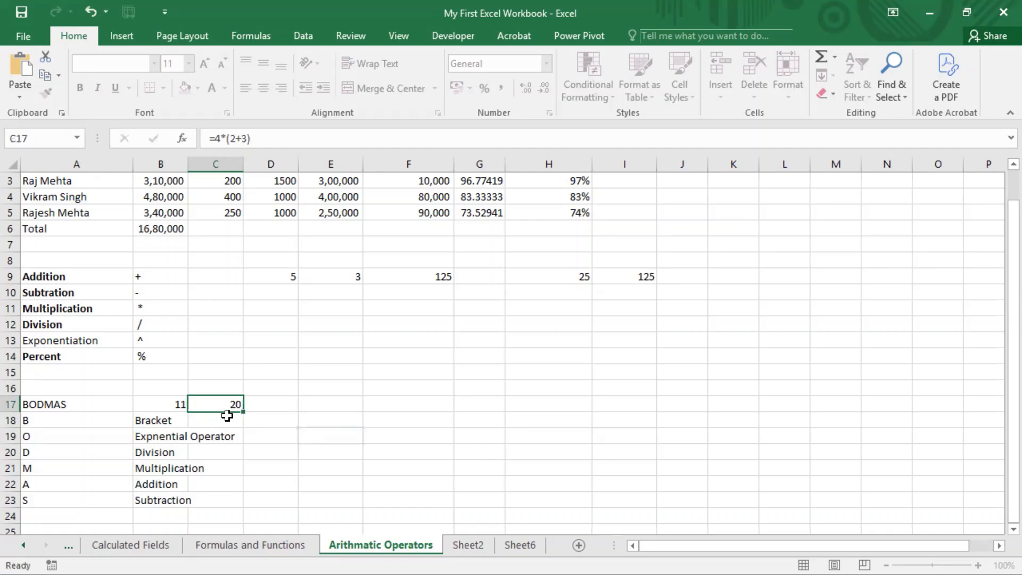
click(159, 403)
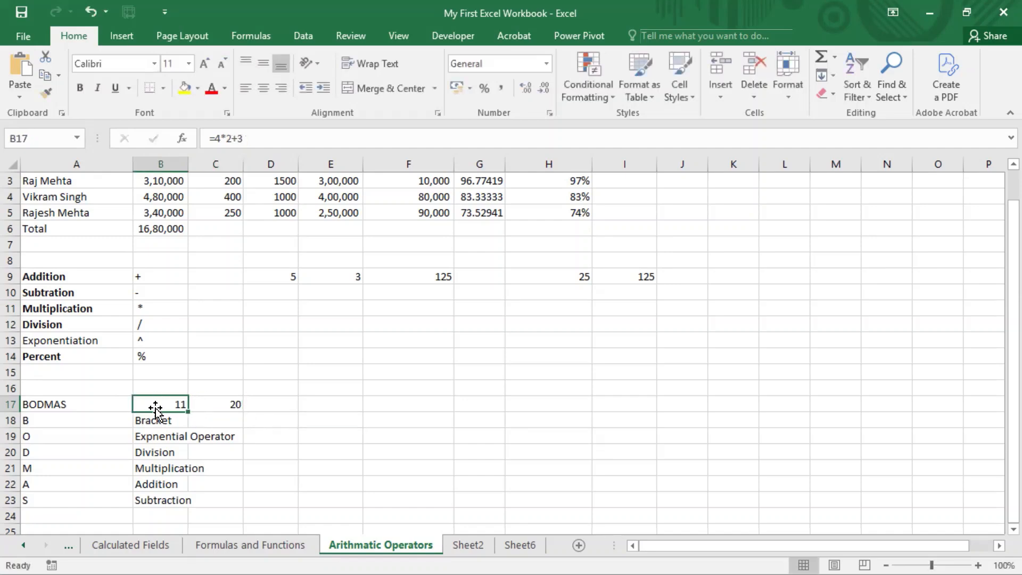
Open B17's unbracketed formula, highlight its multiplication part to examine it, and exit the cell without editing
double_click(157, 405)
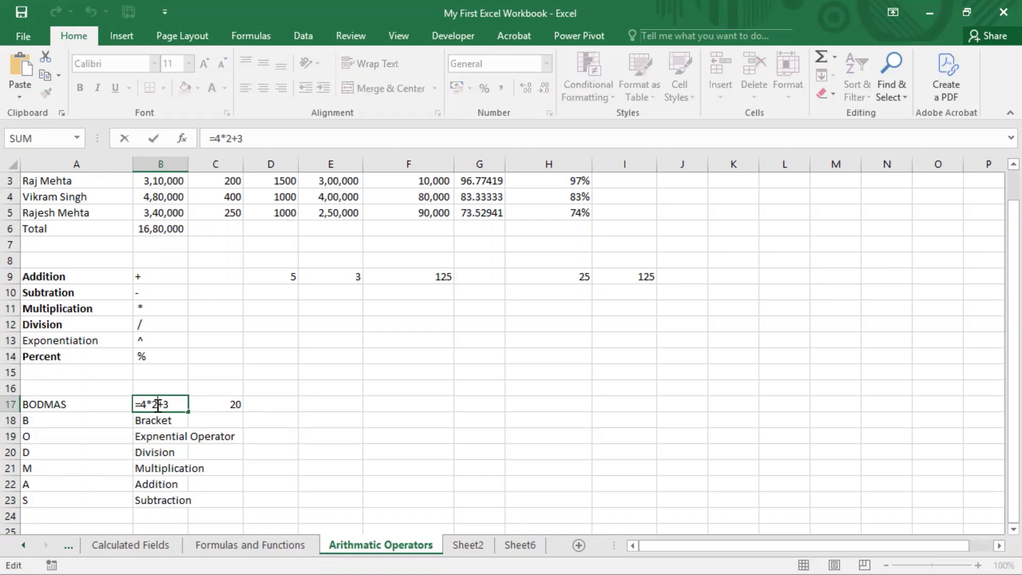
drag(158, 406, 144, 405)
click(288, 452)
key(Escape)
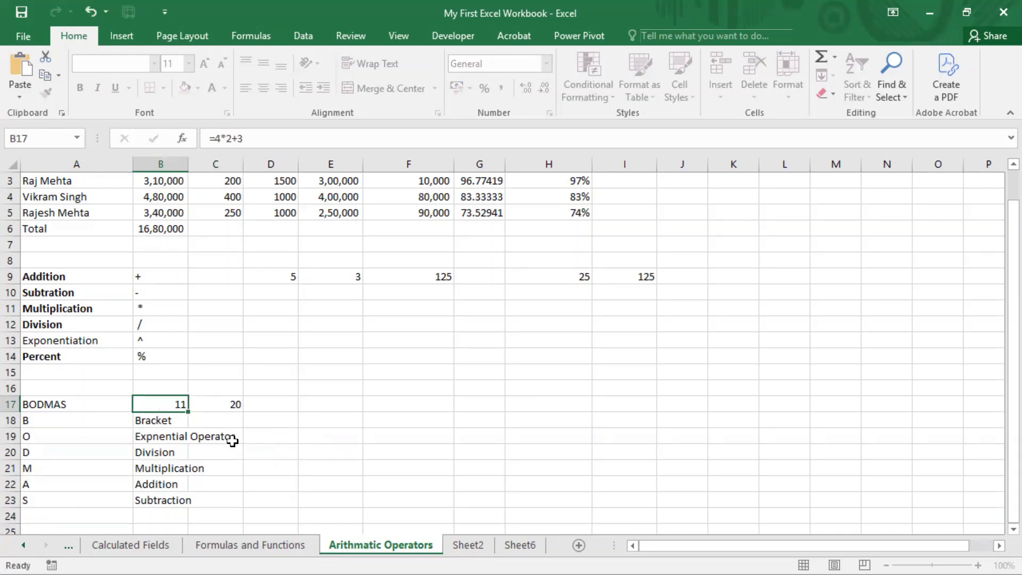
Review the BODMAS meanings in B18:B23 as a range and one by one in order, from Bracket to Subtraction
drag(171, 420, 175, 494)
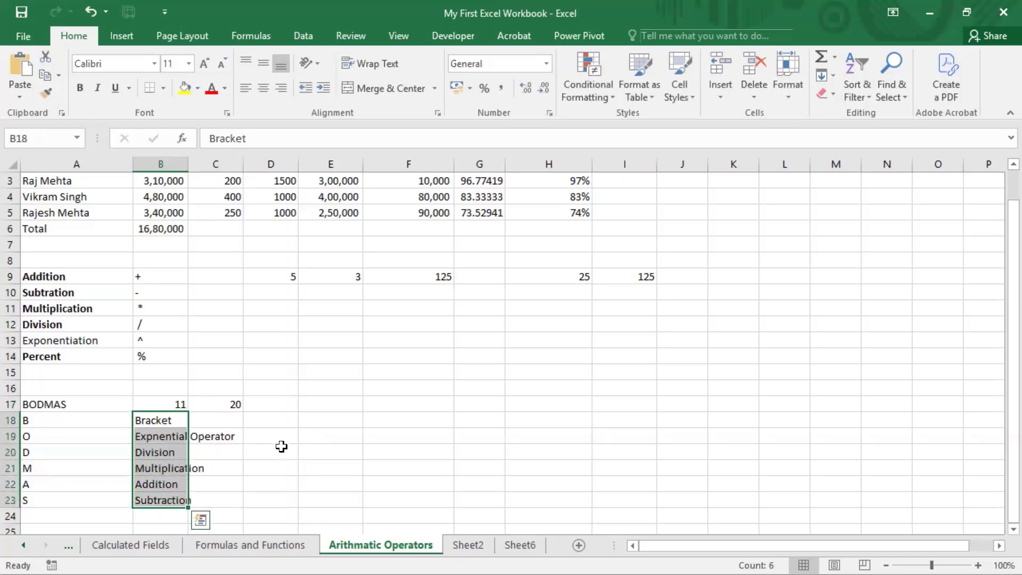
click(158, 419)
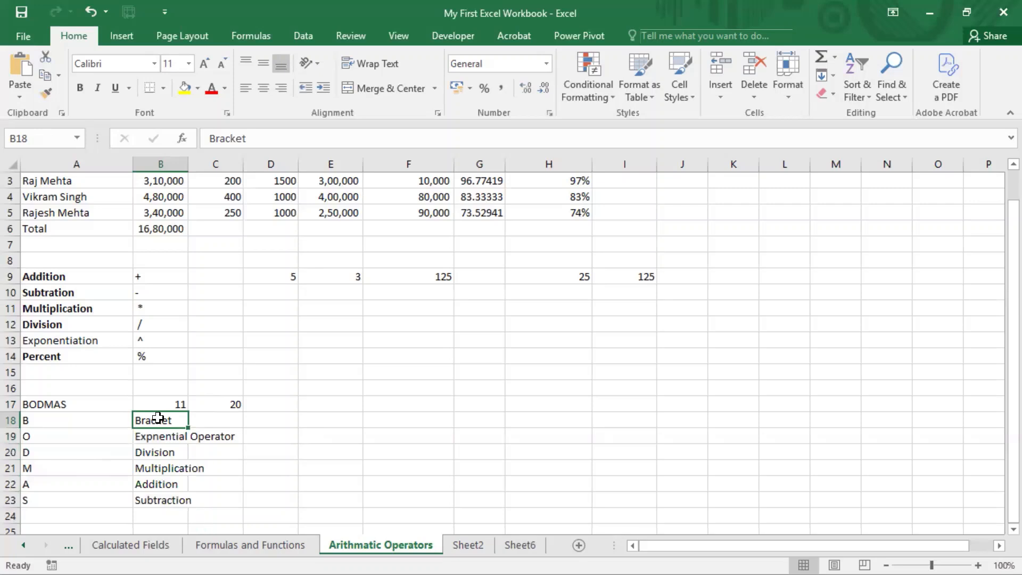
click(160, 436)
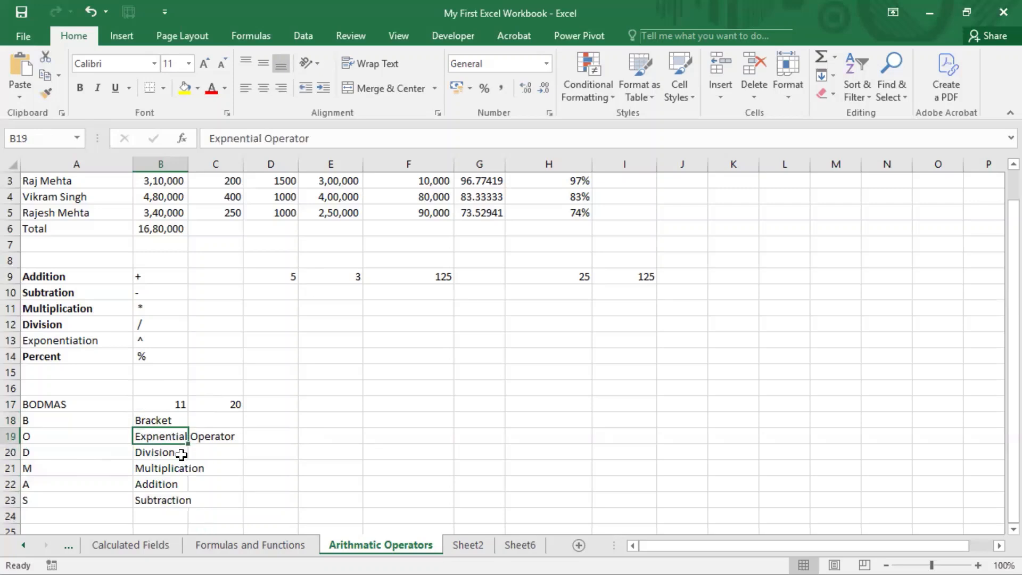
click(181, 453)
click(170, 469)
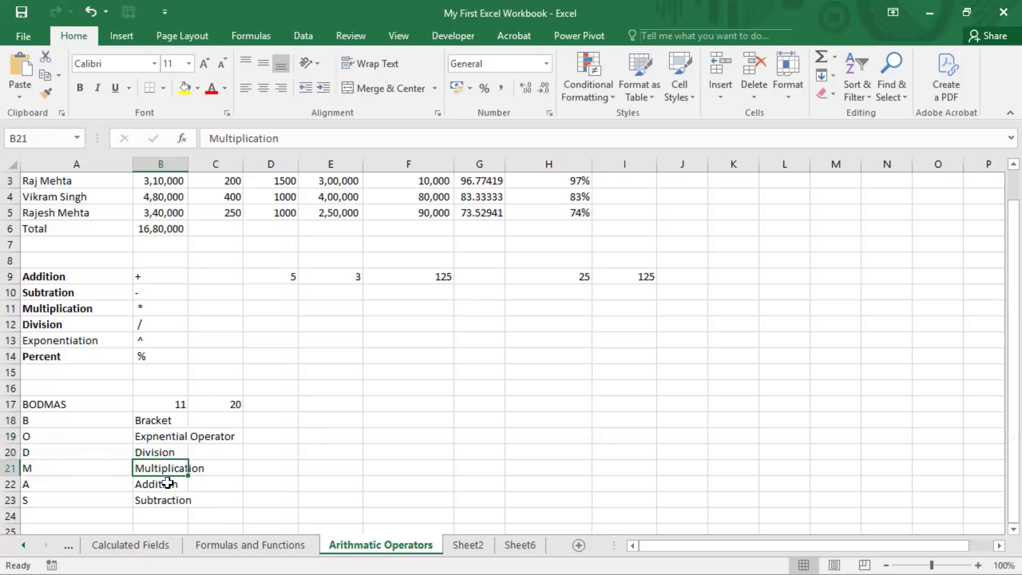
click(168, 483)
click(168, 497)
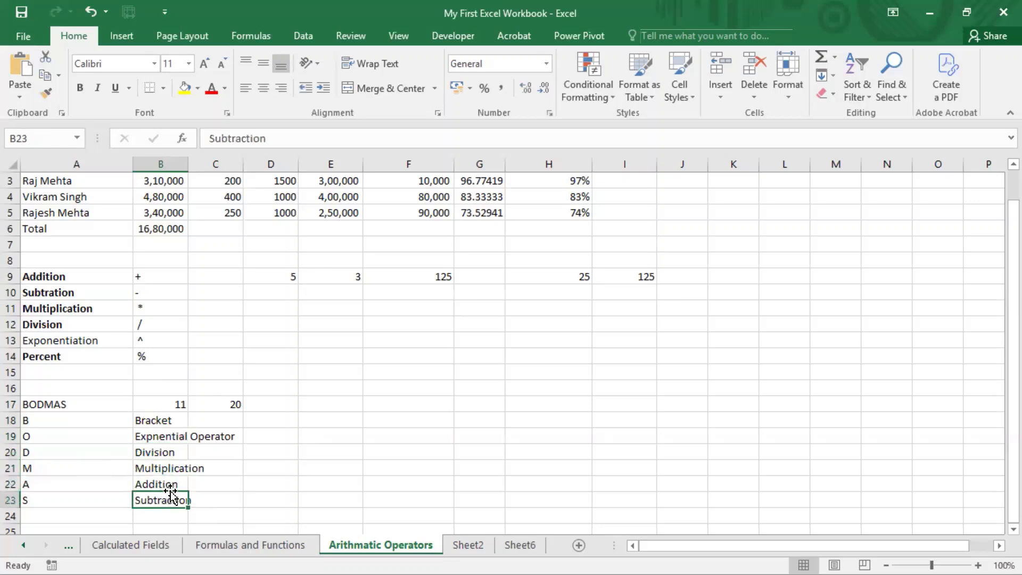
scroll(300, 426, up, 1)
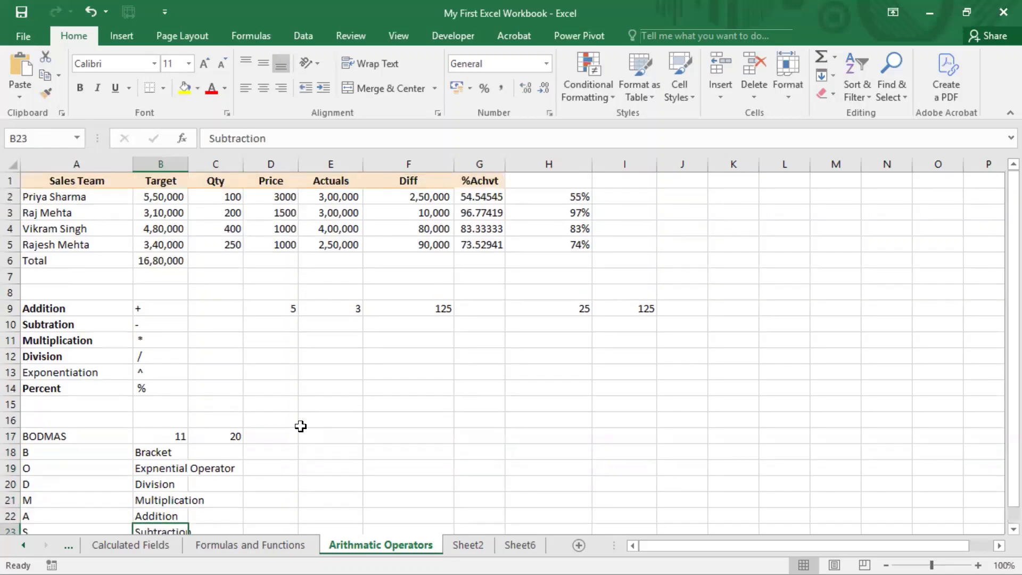